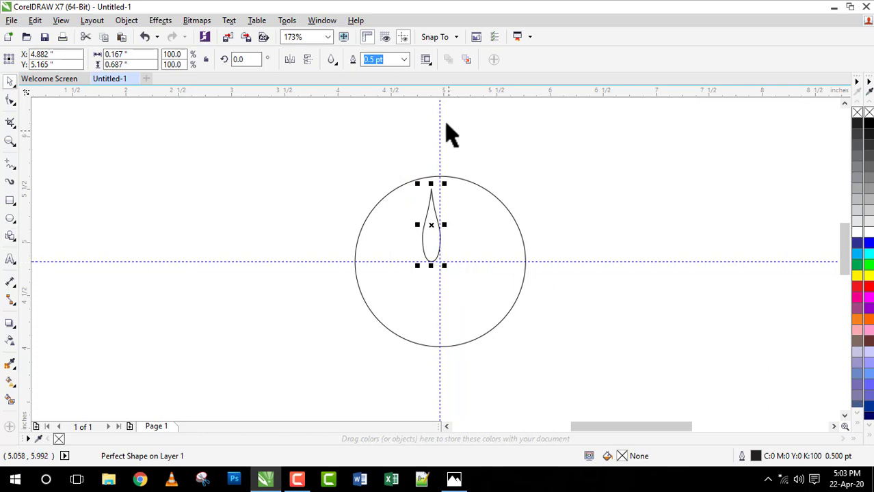
# - Flip the teardrop vertically so its tip points down and center it horizontally on the circle
pyautogui.click(308, 60)
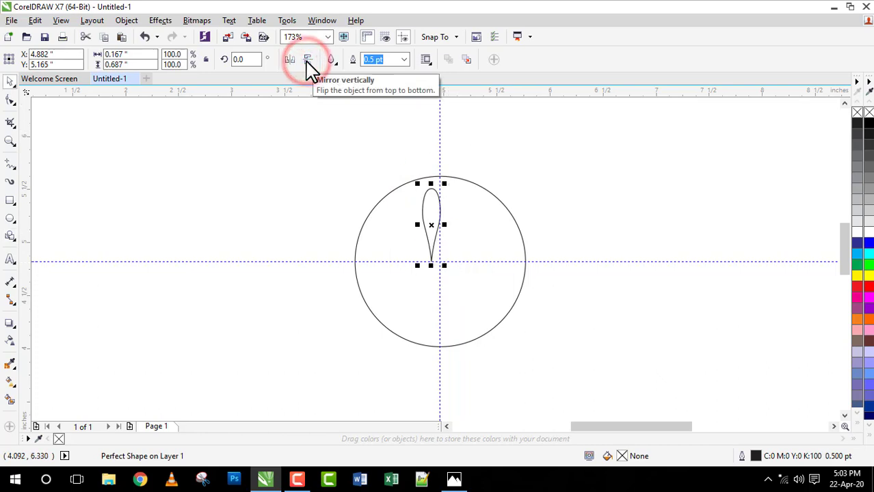
pyautogui.keyDown('shift'); pyautogui.click(474, 226); pyautogui.keyUp('shift')
pyautogui.press('c')
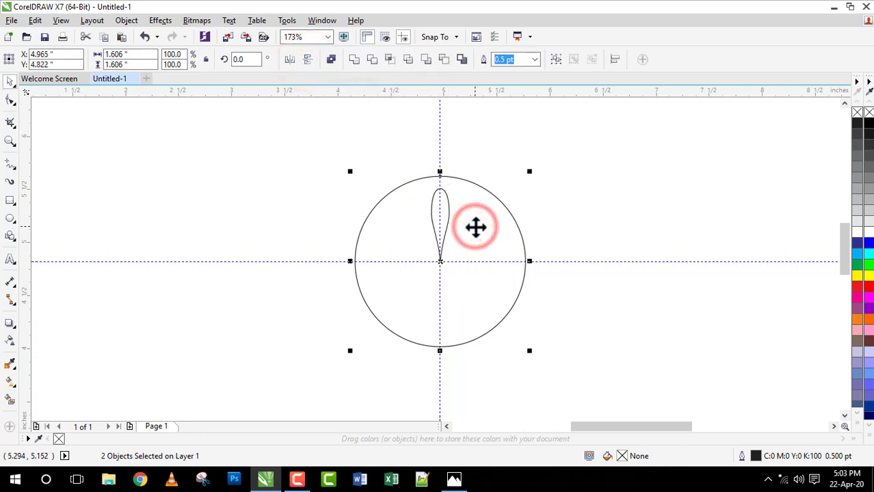
pyautogui.click(598, 217)
# - Convert the teardrop to curves and delete its two side nodes to smooth the petal's outline
pyautogui.press('z')
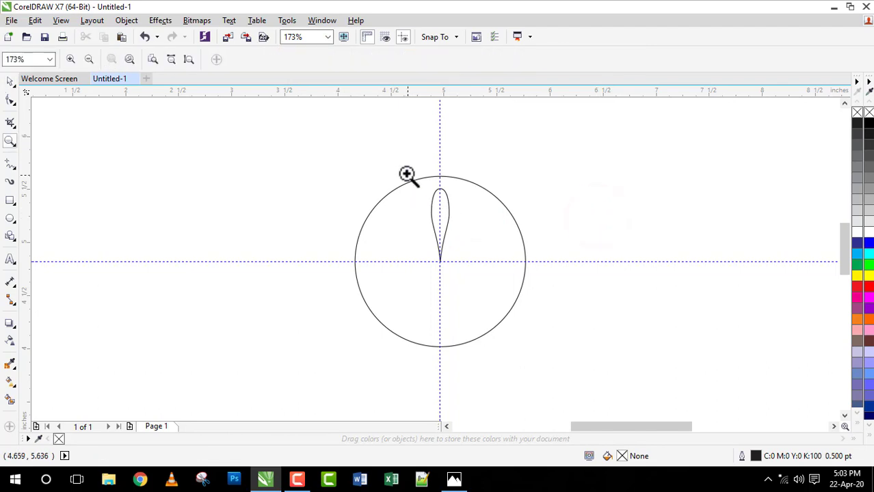
pyautogui.moveTo(407, 176); pyautogui.dragTo(488, 283)
pyautogui.press('space')
pyautogui.click(444, 209)
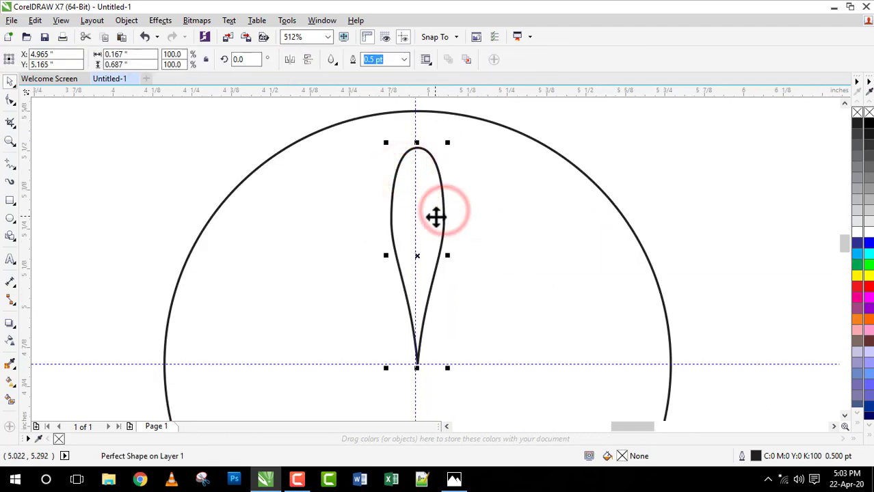
pyautogui.rightClick(435, 215)
pyautogui.click(494, 173)
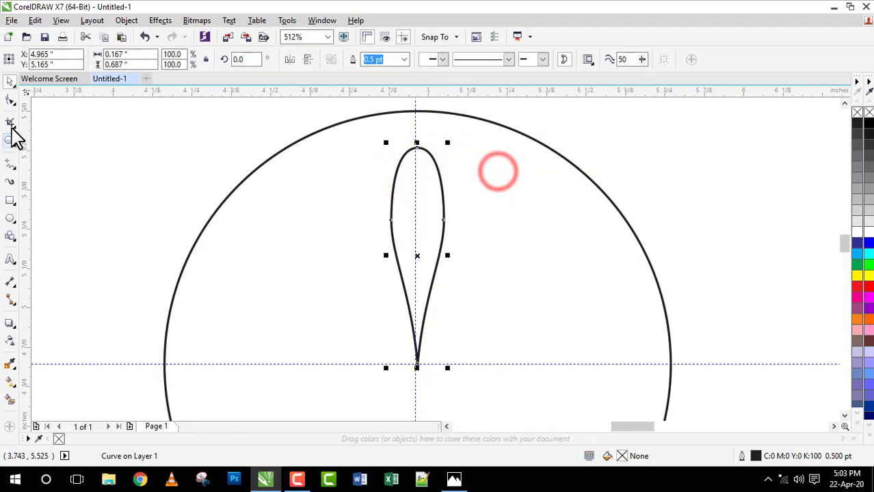
pyautogui.click(10, 100)
pyautogui.doubleClick(445, 220)
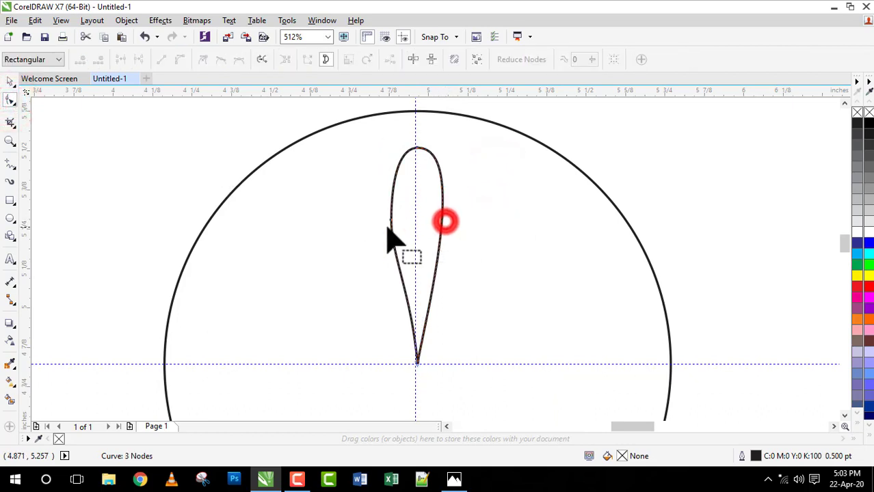
pyautogui.doubleClick(390, 220)
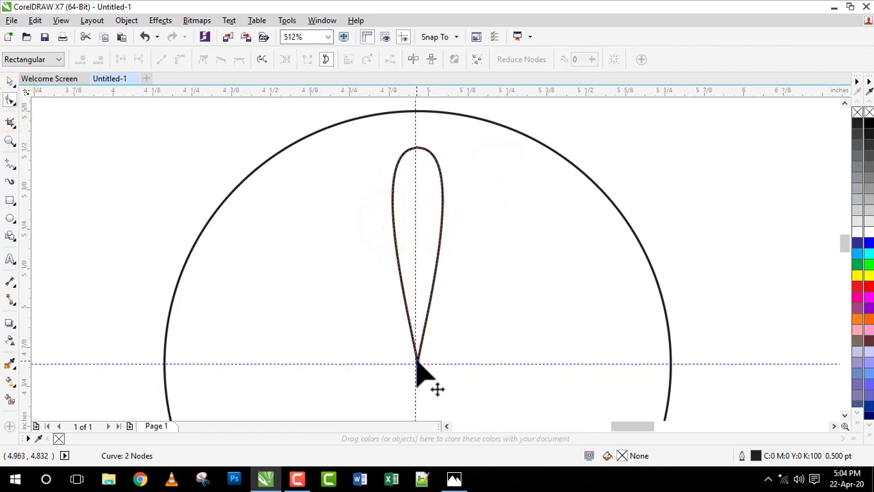
# - Adjust the curve handles at the petal's bottom tip and top node to round its sides to about 0.186 inch wide
pyautogui.moveTo(417, 361)
pyautogui.mouseDown()
pyautogui.moveTo(426, 361)
pyautogui.moveTo(425, 347)
pyautogui.moveTo(433, 362)
pyautogui.moveTo(410, 352)
pyautogui.mouseUp()
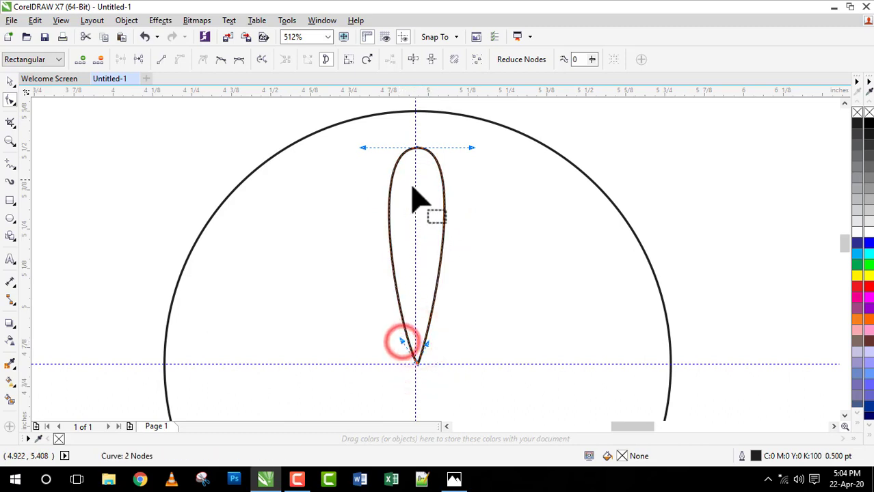
pyautogui.moveTo(362, 146); pyautogui.dragTo(361, 146)
pyautogui.click(470, 148)
pyautogui.click(361, 147)
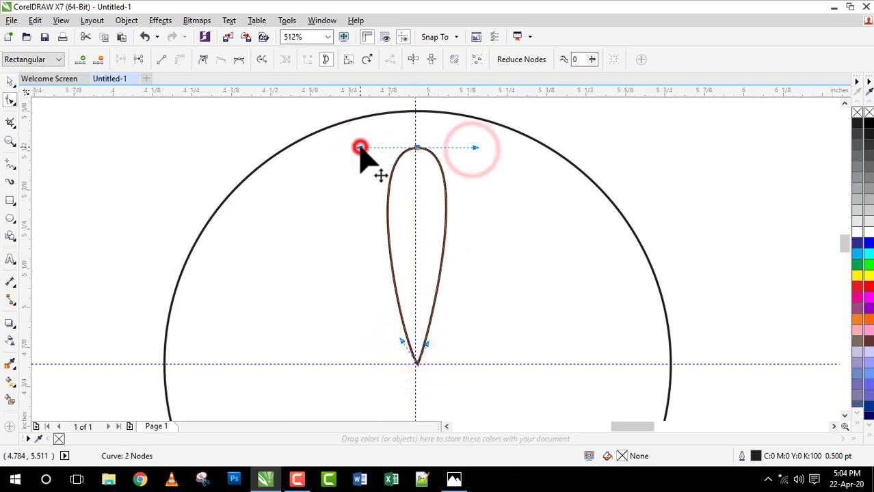
# - Nudge the petal straight up along the vertical guideline to a Y position of 5.215 inches
pyautogui.press('space')
pyautogui.hotkey('shift', 'F4')
pyautogui.press('z')
pyautogui.moveTo(389, 201); pyautogui.dragTo(462, 279)
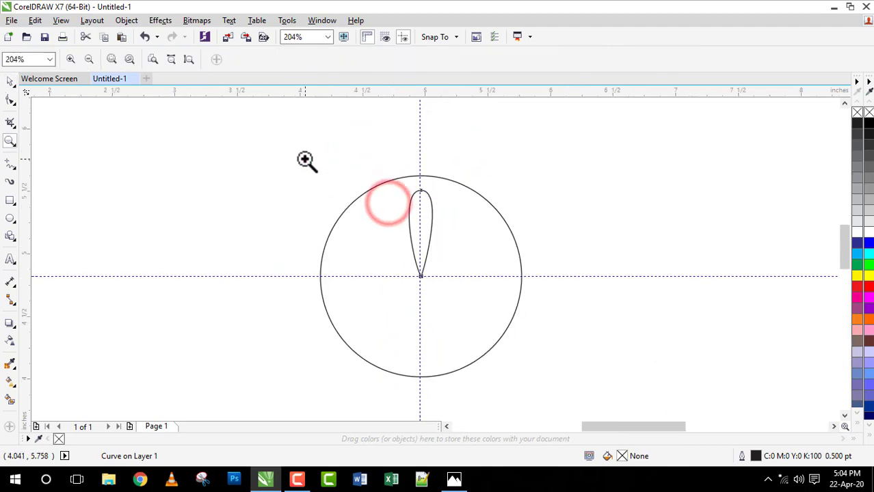
pyautogui.click(305, 160)
pyautogui.press('space')
pyautogui.keyDown('shift'); pyautogui.click(514, 227); pyautogui.keyUp('shift')
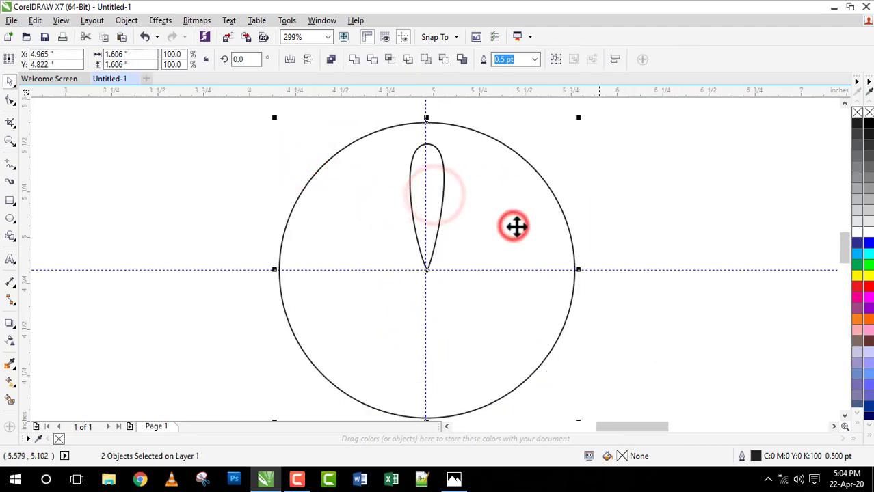
pyautogui.keyDown('shift'); pyautogui.click(514, 225); pyautogui.keyUp('shift')
pyautogui.press('Up')
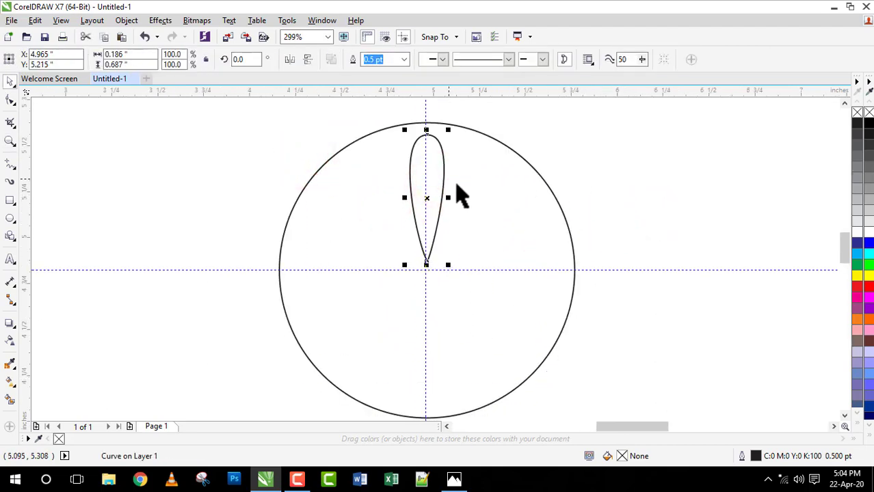
# - Rotate copies of the petal around the circle's center in 30° steps to form a ring of twelve petals
pyautogui.moveTo(427, 199); pyautogui.dragTo(427, 267)
pyautogui.moveTo(450, 129); pyautogui.dragTo(523, 185)
pyautogui.hotkey('ctrl', 'd')
pyautogui.hotkey('ctrl', 'd')
pyautogui.hotkey('ctrl', 'd')
pyautogui.hotkey('ctrl', 'd')
pyautogui.hotkey('ctrl', 'd')
pyautogui.hotkey('ctrl', 'd')
pyautogui.hotkey('ctrl', 'd')
pyautogui.hotkey('ctrl', 'd')
pyautogui.hotkey('ctrl', 'd')
pyautogui.hotkey('ctrl', 'd')
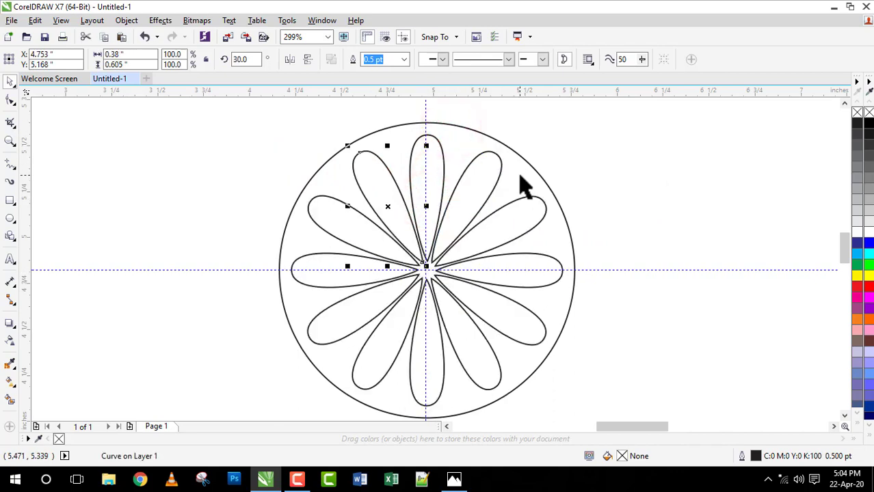
# - Place a spare copy of the uppermost petal outside the circle, to its right
pyautogui.click(618, 185)
pyautogui.click(484, 188)
pyautogui.moveTo(433, 176); pyautogui.dragTo(782, 171)
# - Select all twelve petals inside the circle and give them a white fill and a black outline
pyautogui.click(433, 167)
pyautogui.keyDown('shift'); pyautogui.click(474, 187); pyautogui.keyUp('shift')
pyautogui.keyDown('shift'); pyautogui.click(500, 227); pyautogui.keyUp('shift')
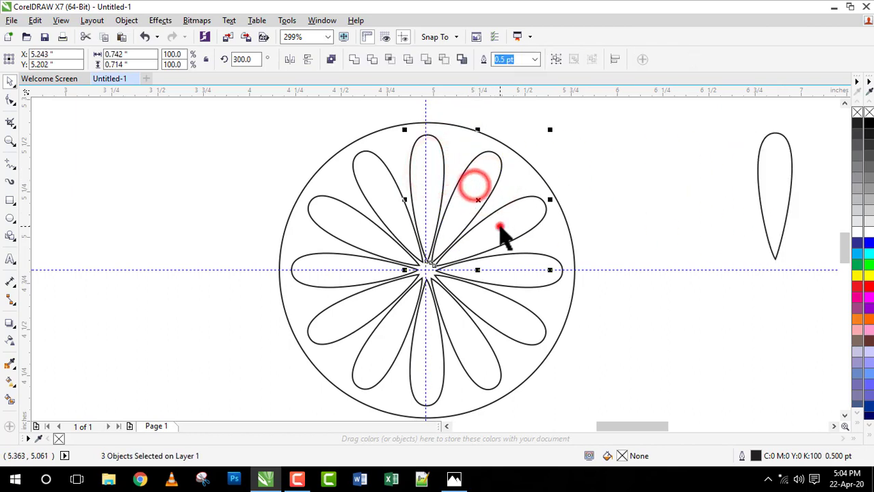
pyautogui.keyDown('shift'); pyautogui.click(522, 275); pyautogui.keyUp('shift')
pyautogui.keyDown('shift'); pyautogui.click(510, 314); pyautogui.keyUp('shift')
pyautogui.keyDown('shift'); pyautogui.click(466, 347); pyautogui.keyUp('shift')
pyautogui.keyDown('shift'); pyautogui.click(437, 352); pyautogui.keyUp('shift')
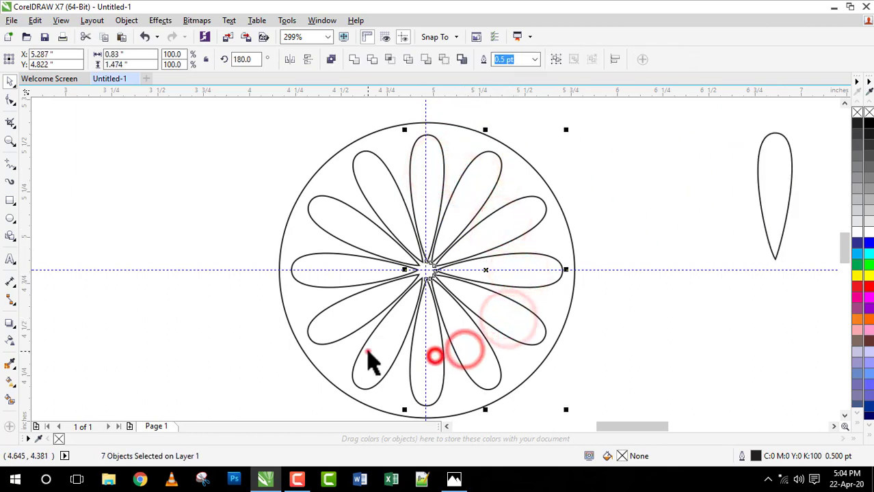
pyautogui.keyDown('shift'); pyautogui.click(368, 352); pyautogui.keyUp('shift')
pyautogui.keyDown('shift'); pyautogui.click(343, 320); pyautogui.keyUp('shift')
pyautogui.keyDown('shift'); pyautogui.click(338, 277); pyautogui.keyUp('shift')
pyautogui.keyDown('shift'); pyautogui.click(352, 230); pyautogui.keyUp('shift')
pyautogui.keyDown('shift'); pyautogui.click(370, 191); pyautogui.keyUp('shift')
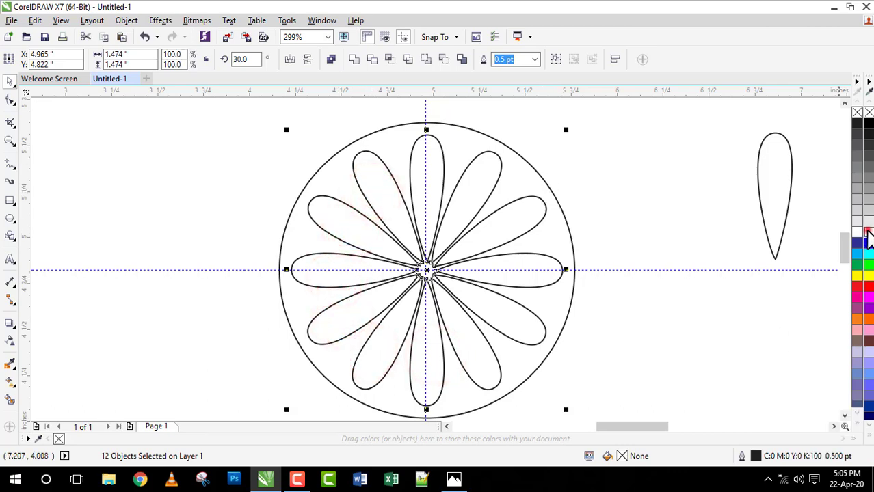
pyautogui.click(858, 232)
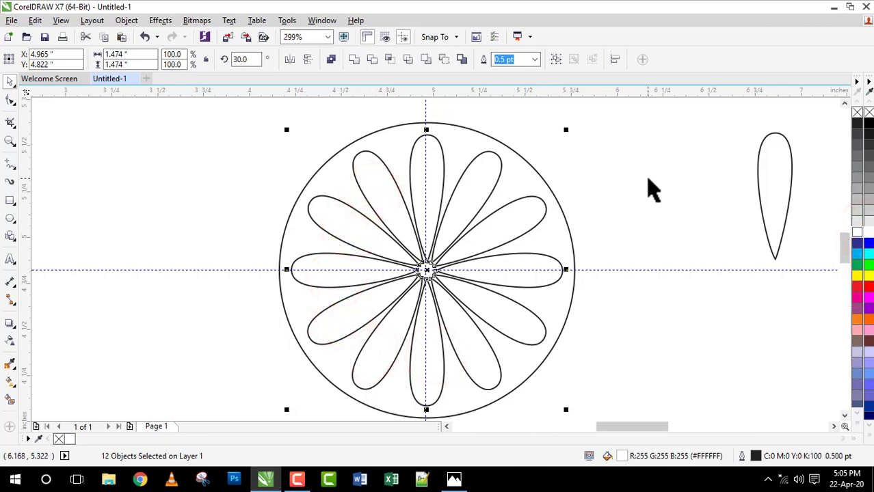
pyautogui.rightClick(867, 124)
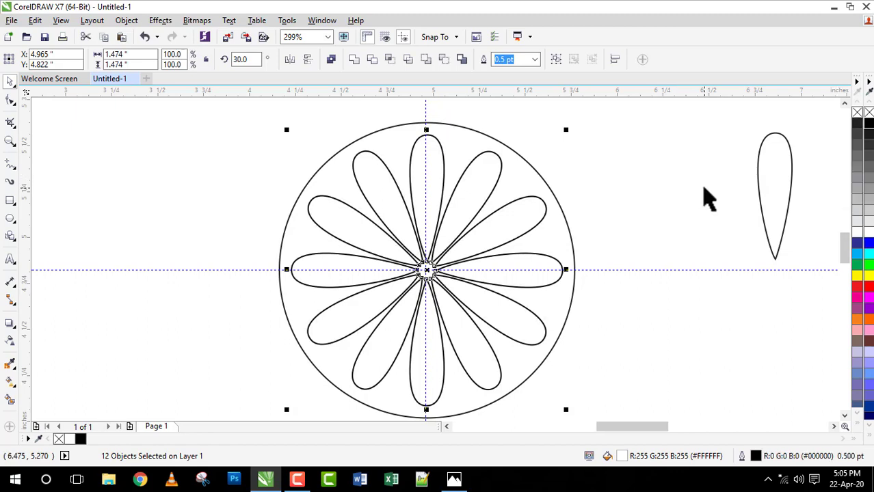
# - Give the circle behind the petals a black fill and a black outline
pyautogui.click(697, 186)
pyautogui.click(525, 178)
pyautogui.click(866, 124)
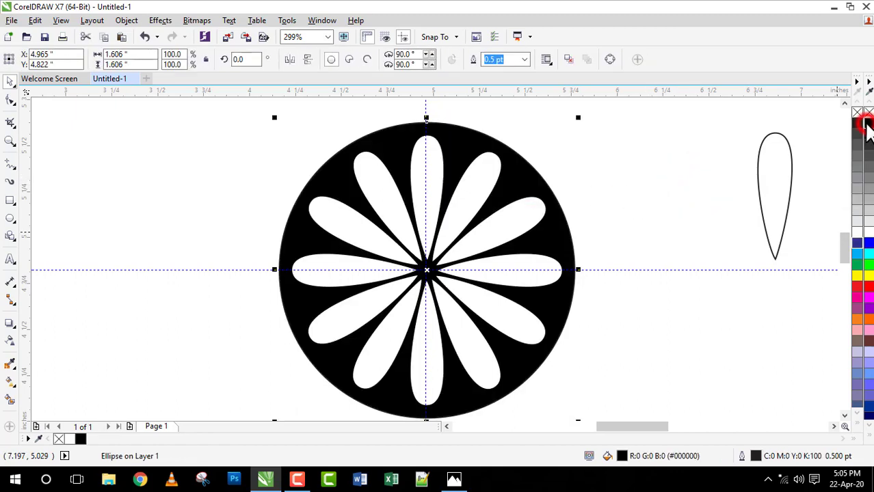
pyautogui.click(565, 328)
pyautogui.click(517, 312)
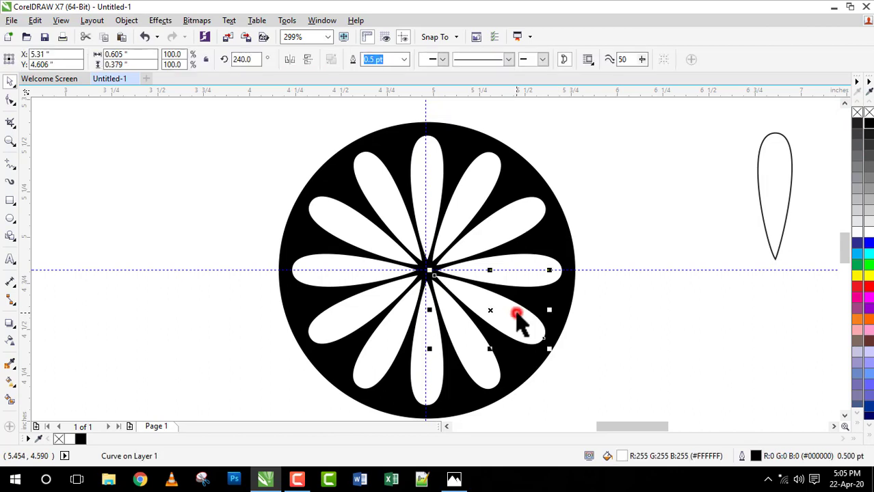
pyautogui.click(703, 355)
pyautogui.click(552, 311)
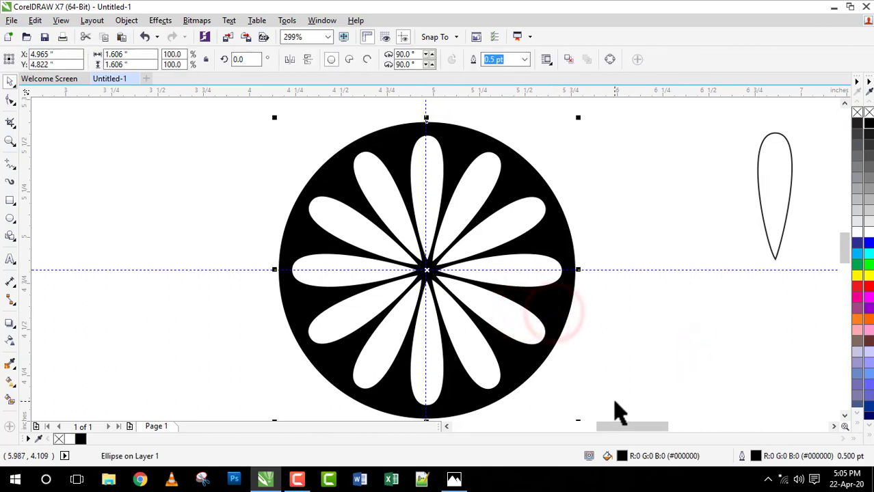
# - Move the spare petal to the upper right area of the page, at about X 10.457 and Y 6.355 inches
pyautogui.scroll(-5, 615, 410)
pyautogui.click(537, 341)
pyautogui.click(476, 229)
pyautogui.moveTo(559, 207); pyautogui.dragTo(578, 198)
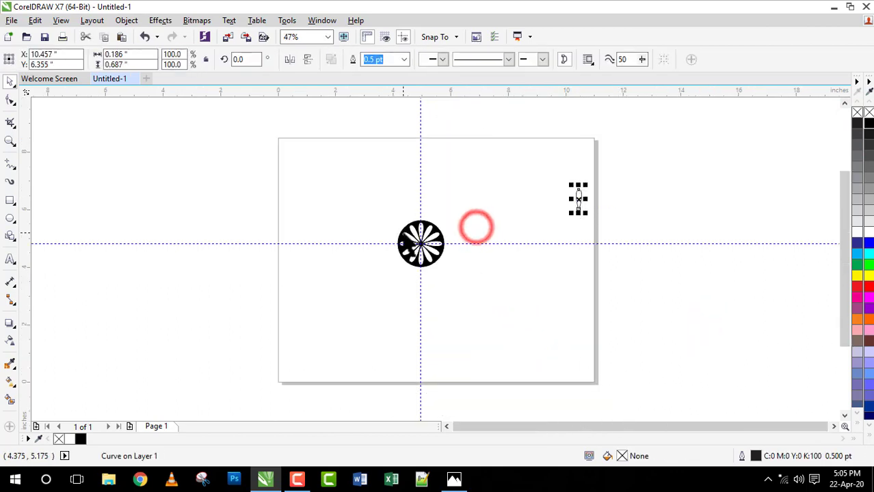
# - Create a concentric, white-filled copy of the black circle about 2.007 inches in diameter and send it to the back
pyautogui.press('z')
pyautogui.moveTo(390, 209); pyautogui.dragTo(467, 262)
pyautogui.press('space')
pyautogui.click(482, 345)
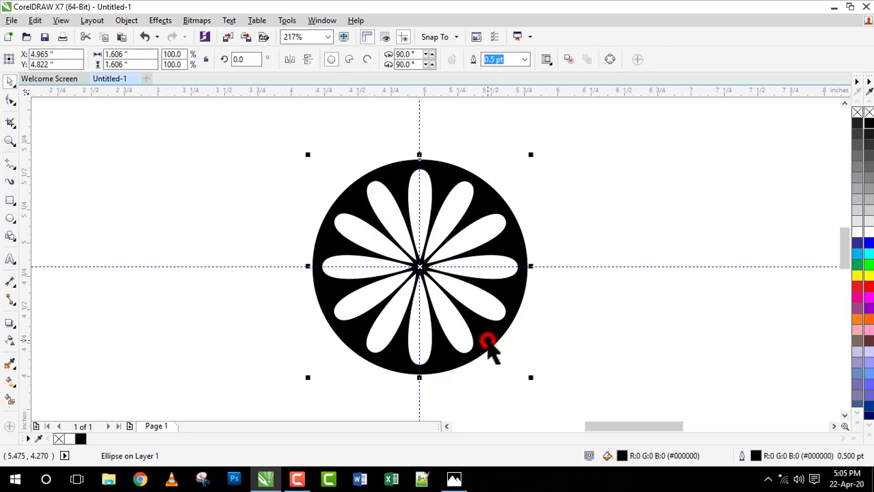
pyautogui.moveTo(532, 378); pyautogui.dragTo(579, 411)
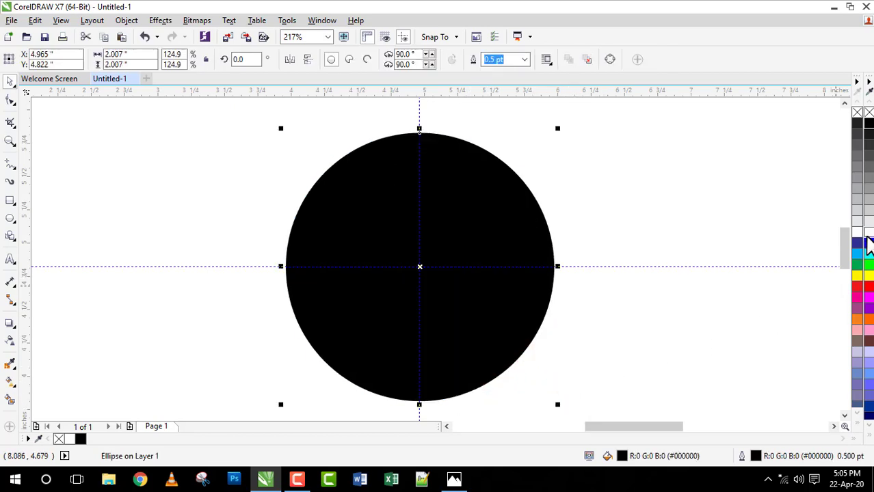
pyautogui.click(867, 233)
pyautogui.hotkey('shift', 'pagedown')
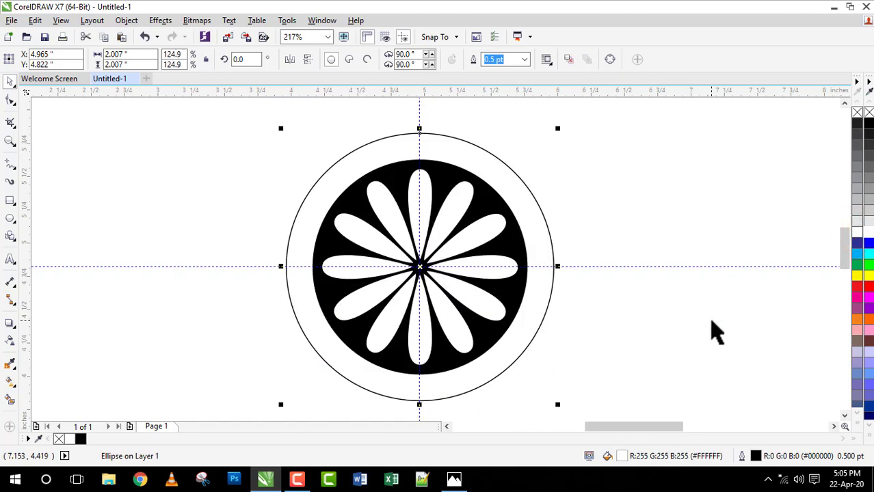
# - Set the outer circle's outline to 1.5 pt and enlarge the circle slightly from its center
pyautogui.click(524, 59)
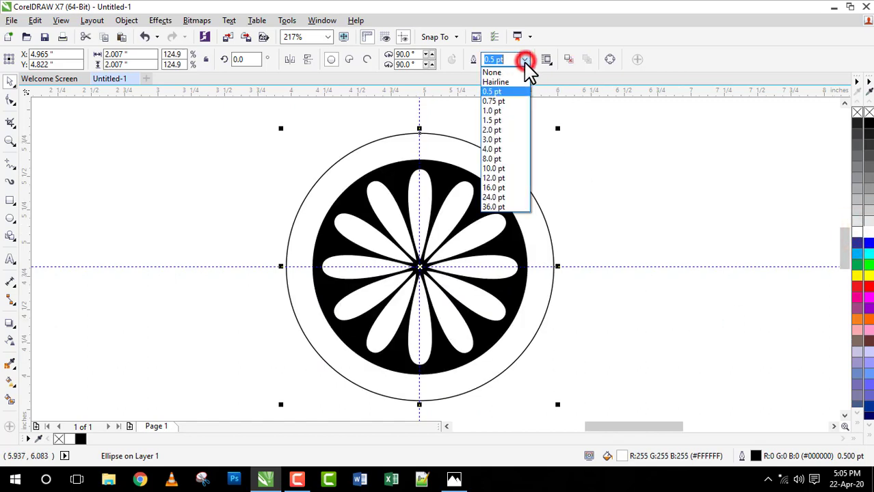
pyautogui.click(500, 124)
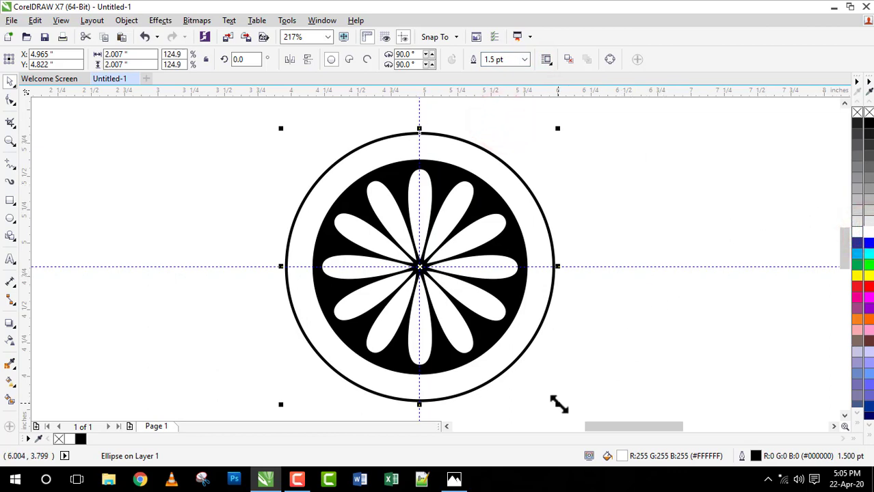
pyautogui.moveTo(558, 403); pyautogui.dragTo(561, 408)
# - Draw a vertical line about 0.219 inch long between the two circles at their tops, with a 1.5 pt black outline
pyautogui.click(9, 166)
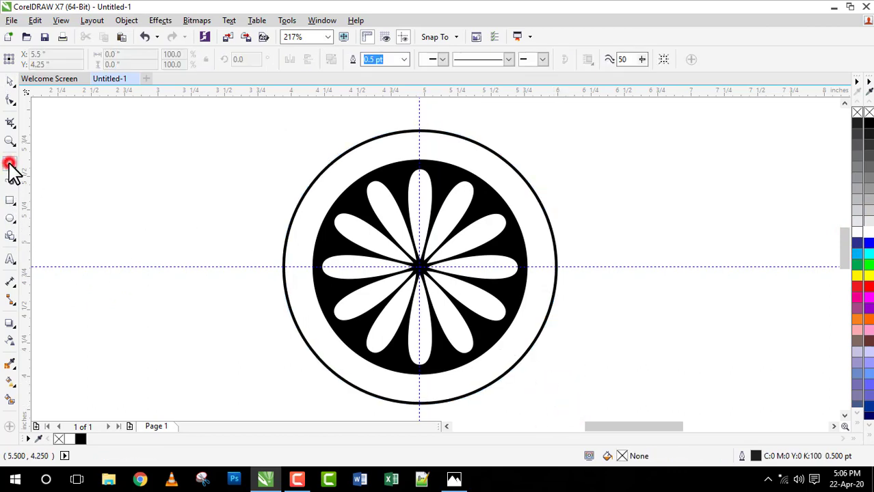
pyautogui.click(420, 131)
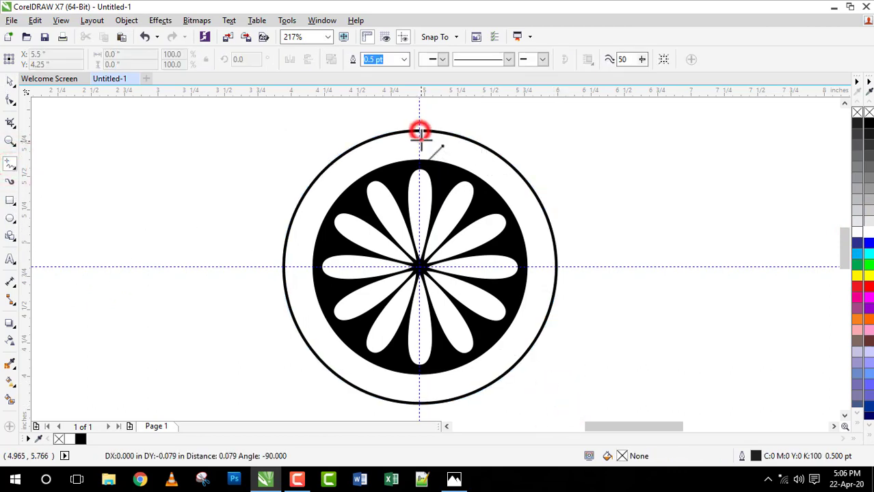
pyautogui.click(419, 160)
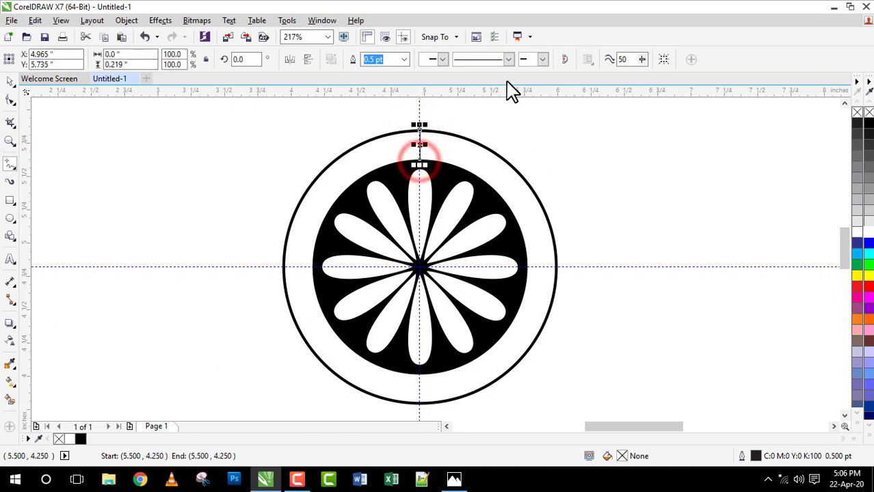
pyautogui.click(404, 59)
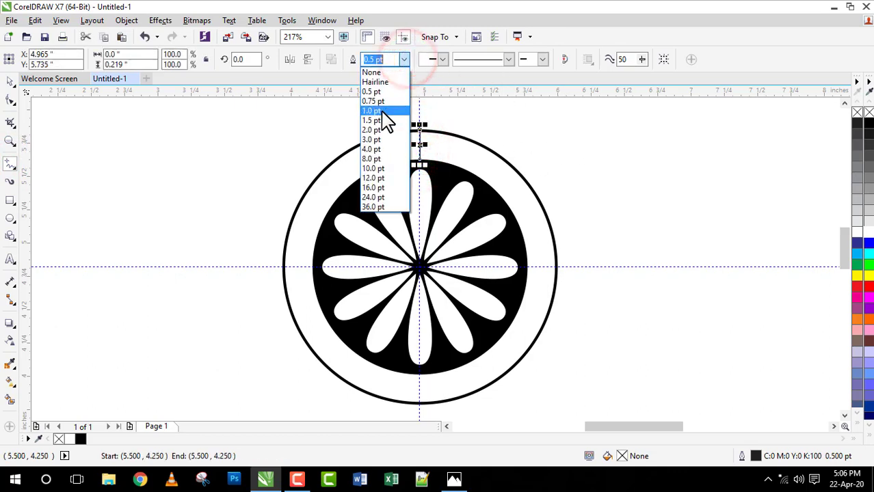
pyautogui.click(381, 120)
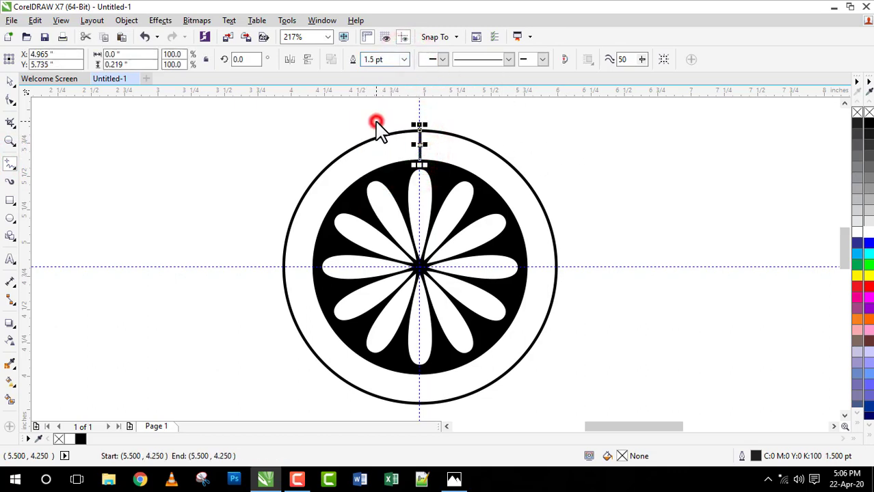
pyautogui.rightClick(868, 124)
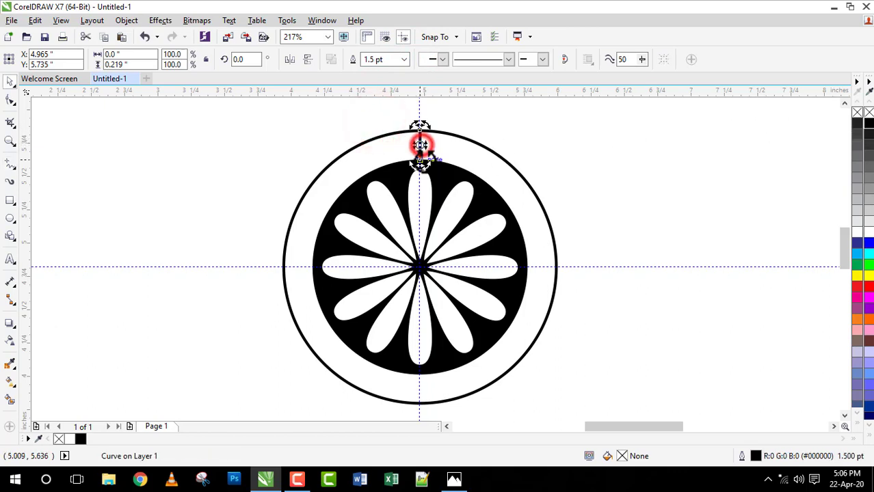
# - Copy the short vertical line around the ornament's center at about 9° intervals until the lines divide the whole ring
pyautogui.moveTo(421, 145); pyautogui.dragTo(420, 267)
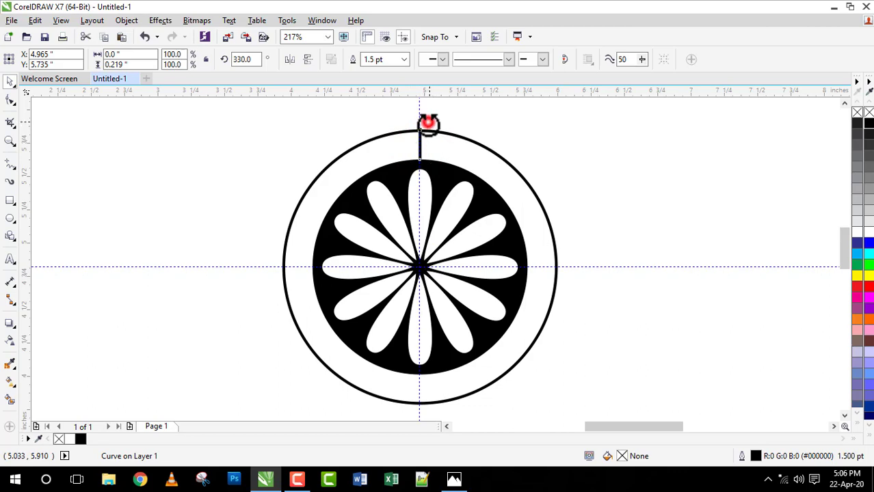
pyautogui.moveTo(428, 123); pyautogui.dragTo(443, 130)
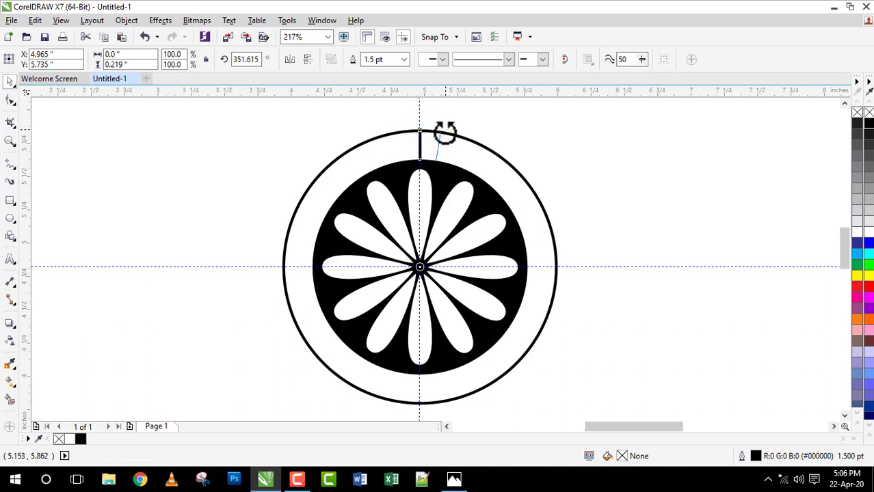
pyautogui.hotkey('ctrl', 'r')
pyautogui.hotkey('ctrl', 'r')
pyautogui.hotkey('ctrl', 'r')
pyautogui.hotkey('ctrl', 'r')
pyautogui.hotkey('ctrl', 'r')
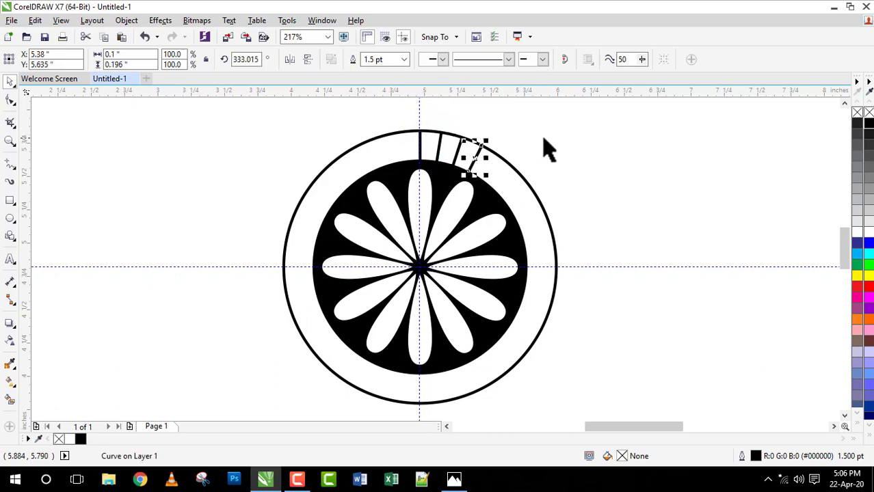
pyautogui.hotkey('ctrl', 'r')
pyautogui.hotkey('ctrl', 'r')
pyautogui.hotkey('ctrl', 'r')
pyautogui.hotkey('ctrl', 'r')
pyautogui.hotkey('ctrl', 'r')
pyautogui.hotkey('ctrl', 'r')
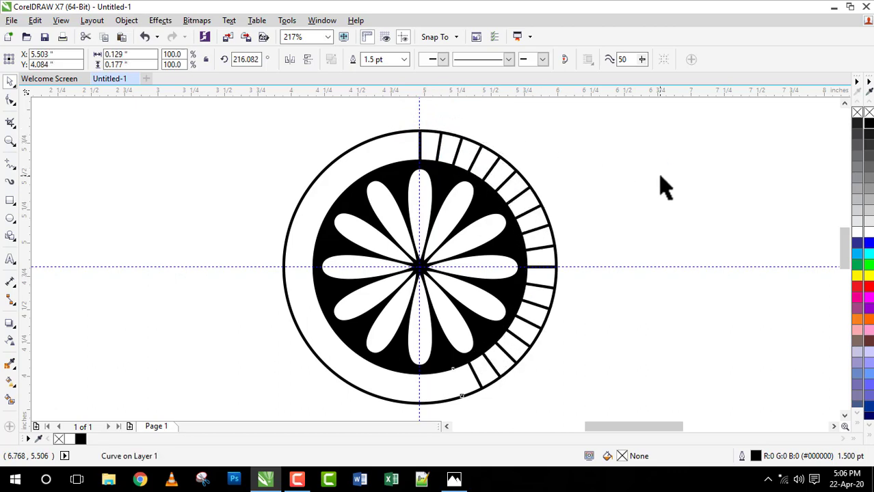
pyautogui.hotkey('ctrl', 'r')
pyautogui.hotkey('ctrl', 'r')
pyautogui.hotkey('ctrl', 'r')
pyautogui.hotkey('ctrl', 'r')
pyautogui.hotkey('ctrl', 'r')
pyautogui.hotkey('ctrl', 'r')
pyautogui.hotkey('ctrl', 'r')
pyautogui.hotkey('ctrl', 'r')
pyautogui.hotkey('ctrl', 'r')
pyautogui.hotkey('ctrl', 'r')
pyautogui.hotkey('ctrl', 'r')
pyautogui.hotkey('ctrl', 'r')
pyautogui.hotkey('ctrl', 'r')
pyautogui.hotkey('ctrl', 'r')
pyautogui.hotkey('ctrl', 'r')
pyautogui.hotkey('ctrl', 'r')
pyautogui.hotkey('ctrl', 'r')
pyautogui.hotkey('ctrl', 'r')
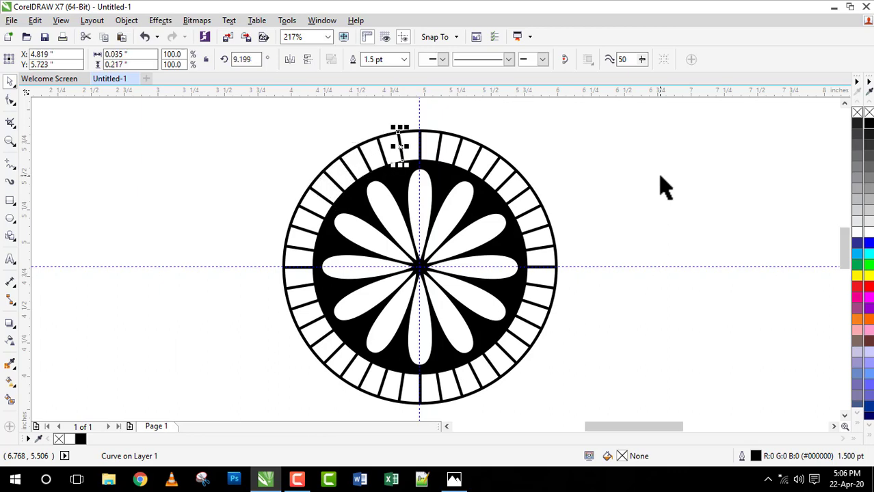
pyautogui.click(661, 179)
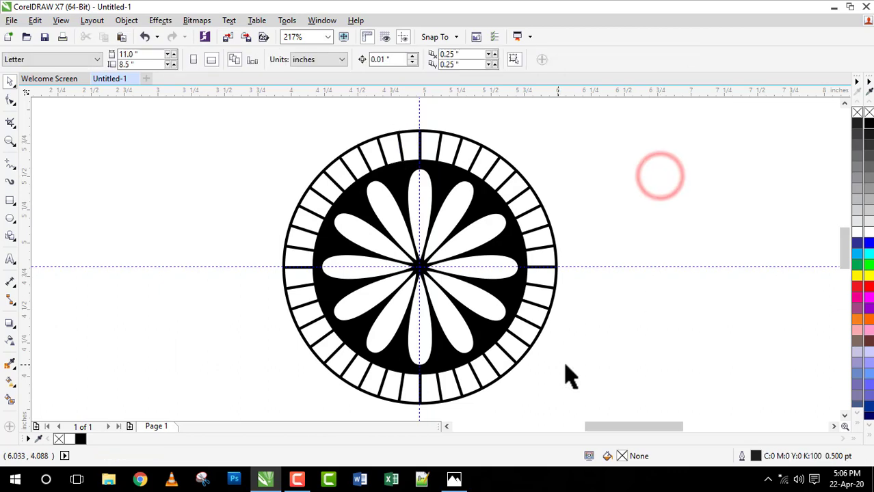
# - Create a concentric copy of the ring's outer circle, enlarge it to about 2.9 inches in diameter, and send it to the back
pyautogui.click(534, 343)
pyautogui.press('F3')
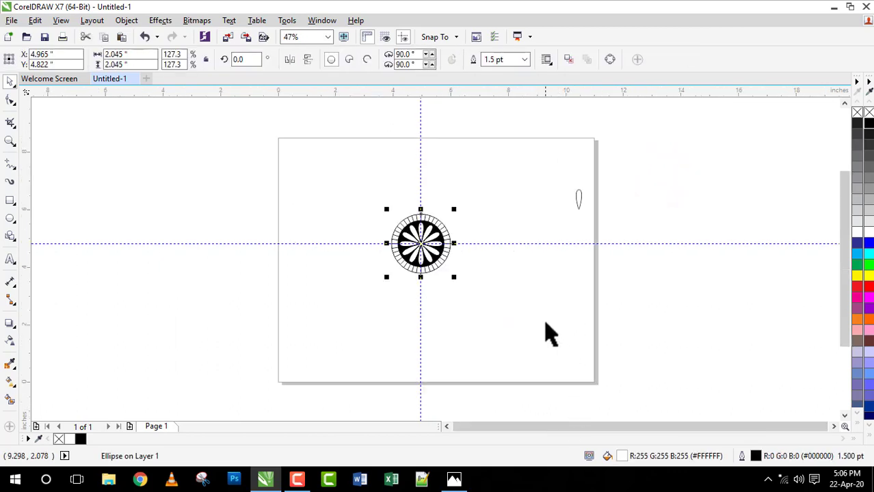
pyautogui.press('z')
pyautogui.moveTo(380, 197); pyautogui.dragTo(462, 291)
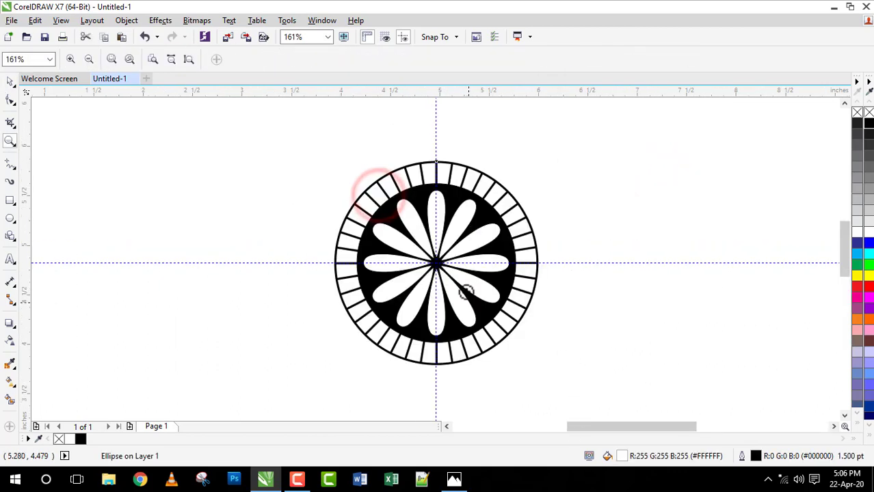
pyautogui.press('space')
pyautogui.moveTo(542, 369); pyautogui.dragTo(582, 407)
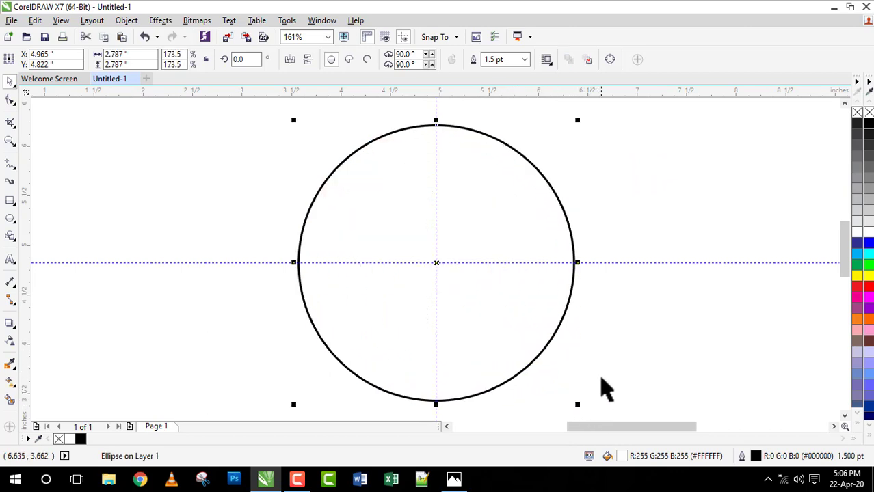
pyautogui.hotkey('shift', 'pagedown')
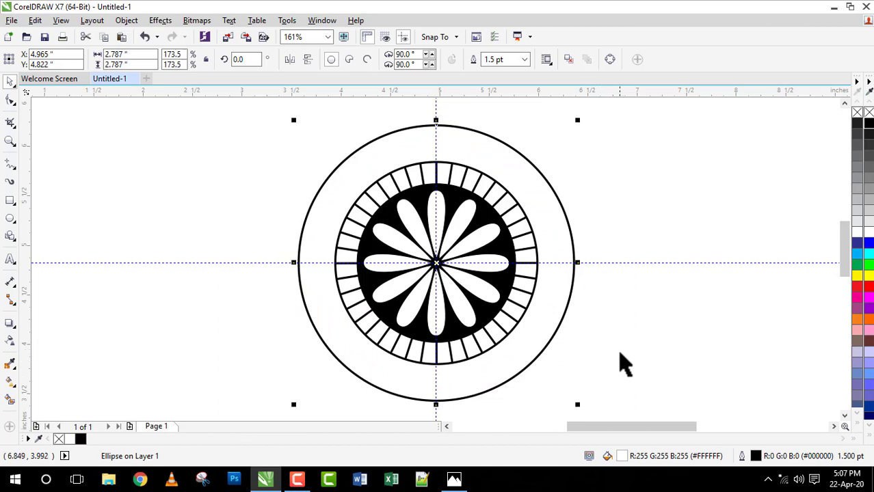
pyautogui.moveTo(578, 405); pyautogui.dragTo(586, 410)
pyautogui.click(620, 365)
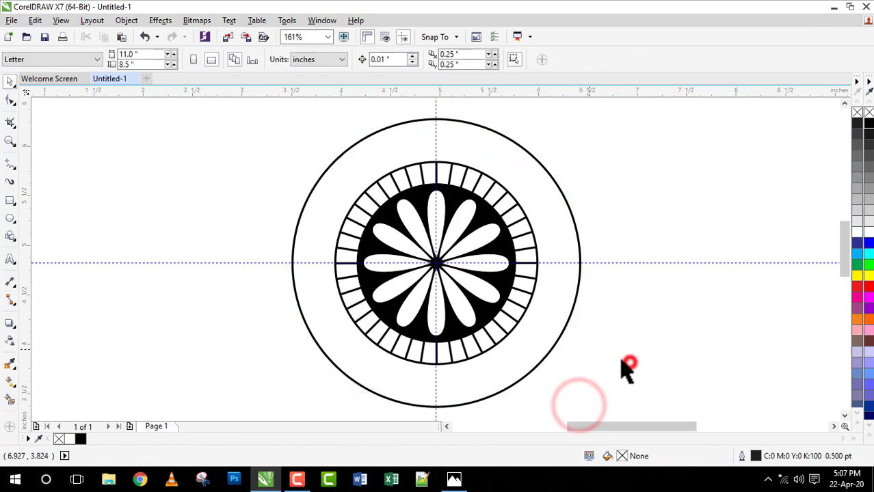
# - Copy the top white petal straight up over the divided ring and shorten the copy to about 0.616 inch
pyautogui.moveTo(438, 221); pyautogui.dragTo(438, 153)
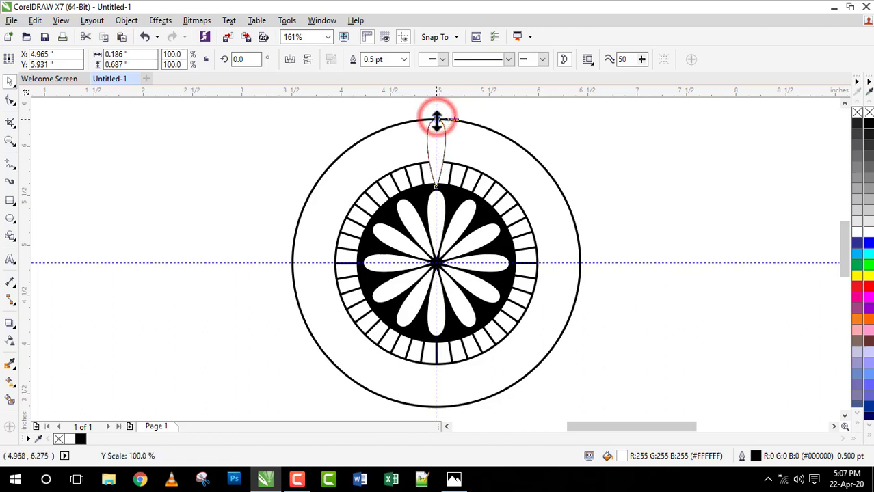
pyautogui.moveTo(436, 120); pyautogui.dragTo(437, 125)
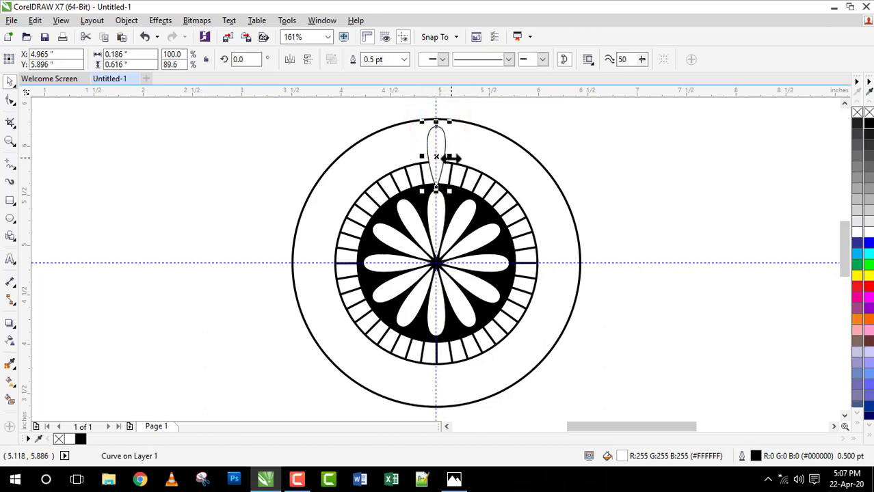
pyautogui.moveTo(450, 156); pyautogui.dragTo(453, 161)
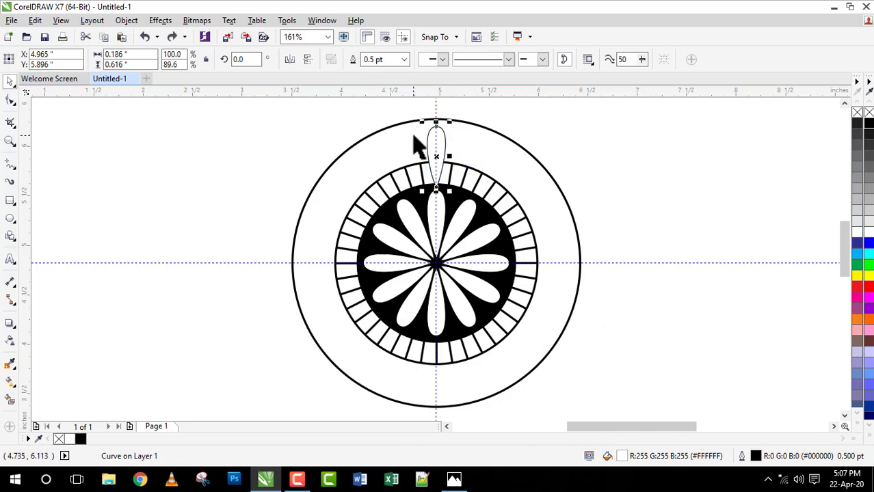
# - Reshape the copied petal into a wider, rounder teardrop by extending the curve handles at both of its nodes
pyautogui.press('z')
pyautogui.moveTo(398, 111); pyautogui.dragTo(481, 214)
pyautogui.click(11, 102)
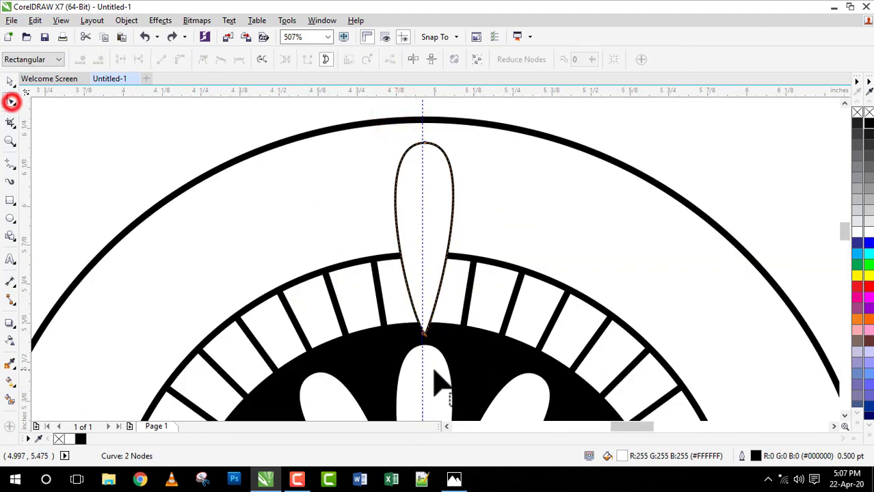
pyautogui.click(420, 332)
pyautogui.moveTo(417, 314); pyautogui.dragTo(437, 316)
pyautogui.moveTo(370, 143); pyautogui.dragTo(358, 143)
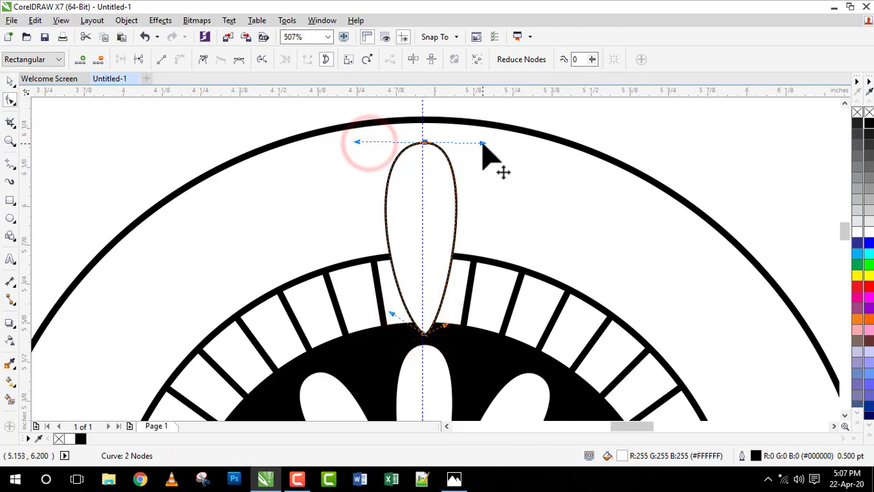
pyautogui.moveTo(483, 143); pyautogui.dragTo(490, 144)
pyautogui.moveTo(357, 143); pyautogui.dragTo(353, 142)
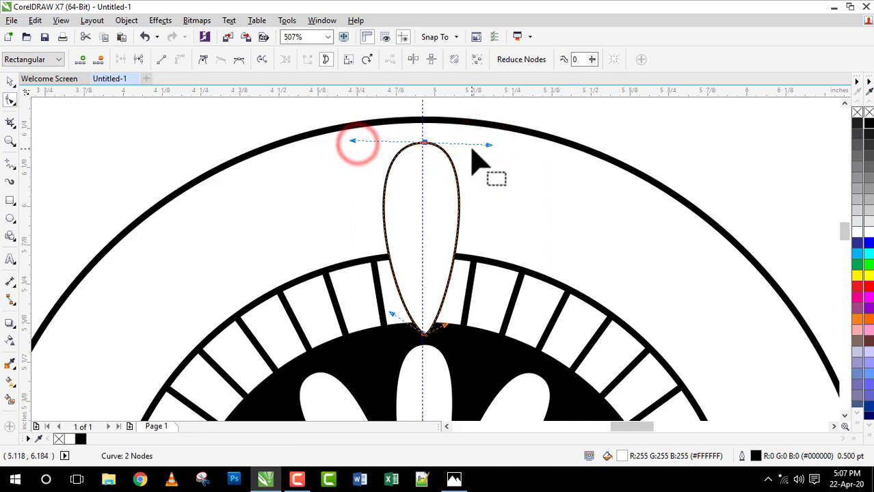
pyautogui.moveTo(490, 144); pyautogui.dragTo(491, 144)
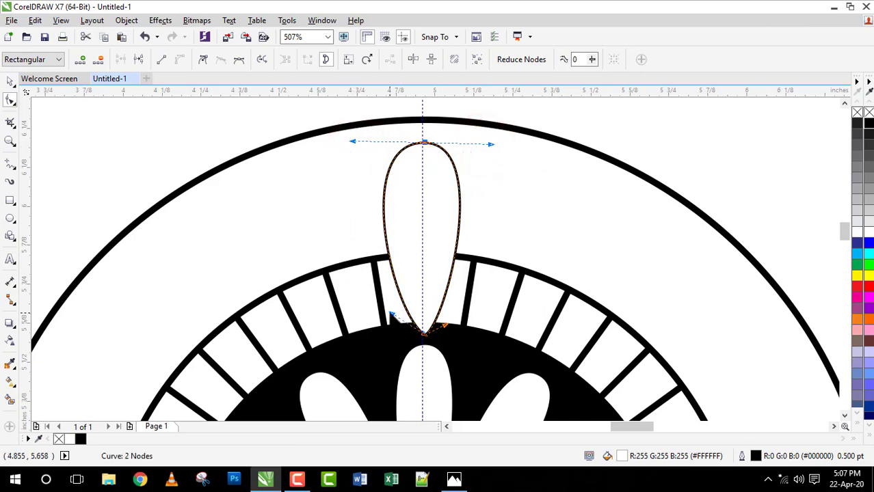
# - Fine-tune the curves at the copied petal's pointed lower end so the petal is about 0.25 inch wide
pyautogui.moveTo(391, 313); pyautogui.dragTo(388, 312)
pyautogui.click(446, 328)
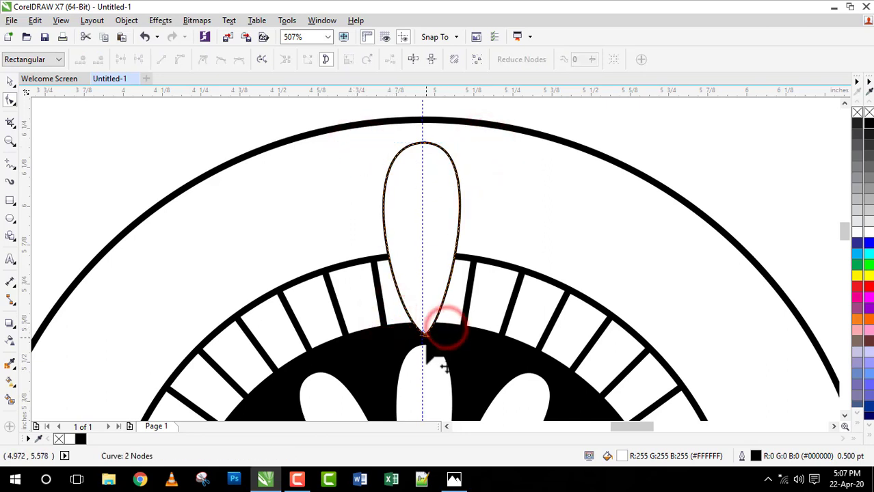
pyautogui.moveTo(425, 334); pyautogui.dragTo(444, 327)
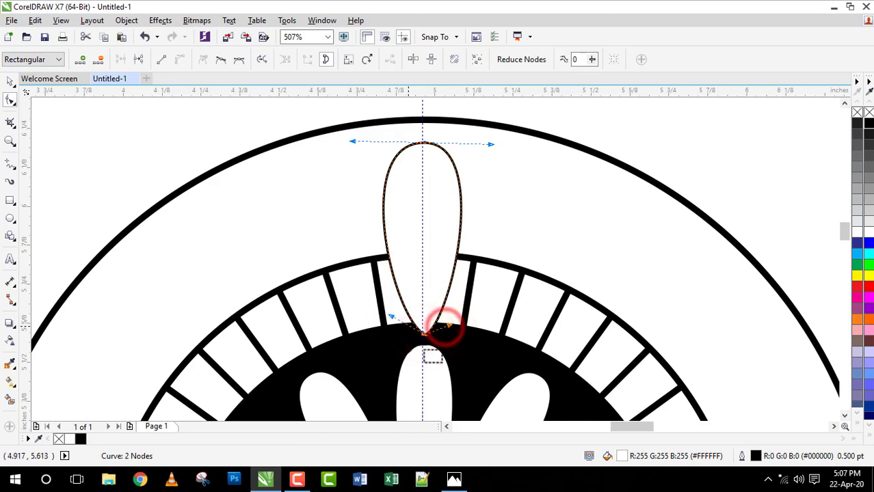
pyautogui.click(391, 314)
pyautogui.press('space')
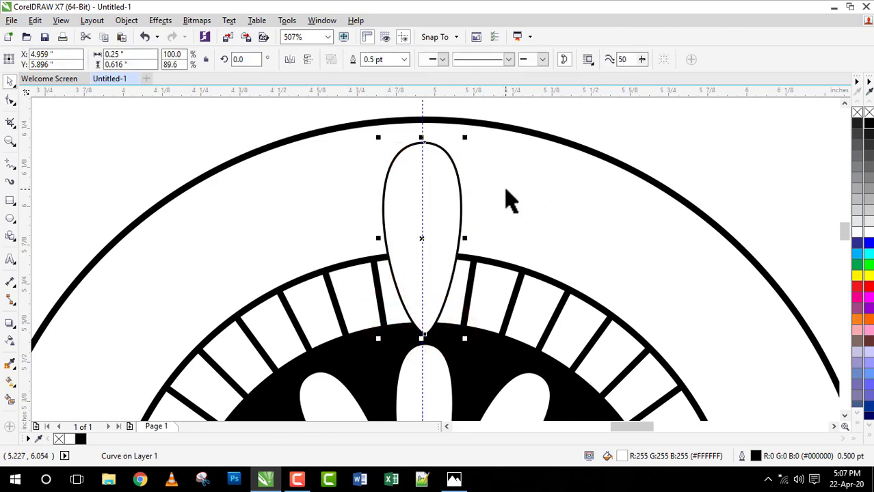
# - Nudge the copied petal up 0.03 inch and shorten it from its pointed end to about 0.567 inch
pyautogui.press('Up')
pyautogui.press('Up')
pyautogui.press('Up')
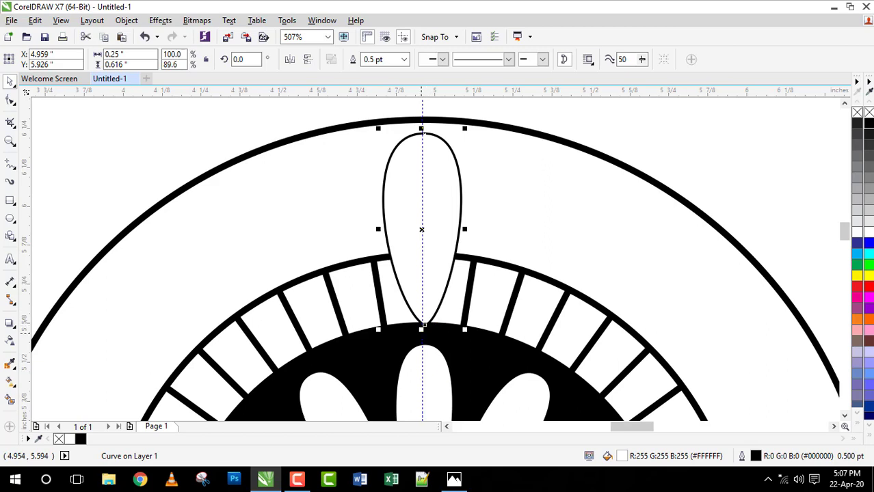
pyautogui.moveTo(422, 330); pyautogui.dragTo(424, 312)
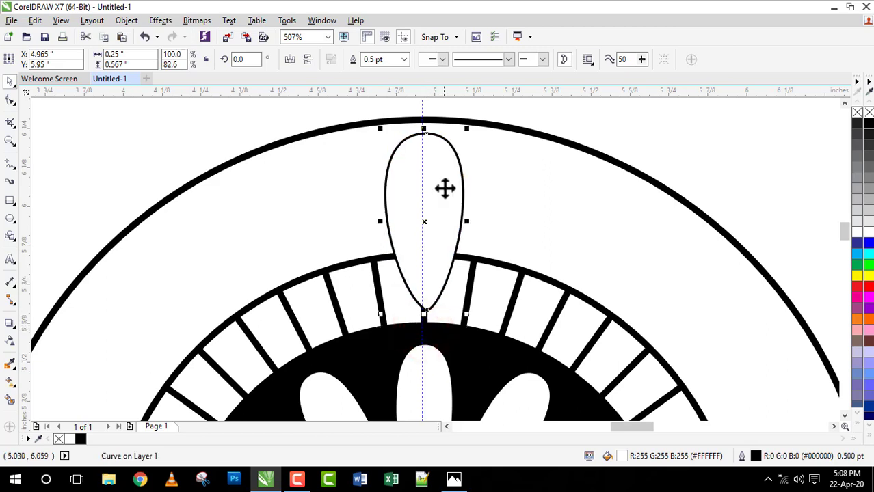
# - Delete the spare petal in the upper right area of the page
pyautogui.hotkey('shift', 'F4')
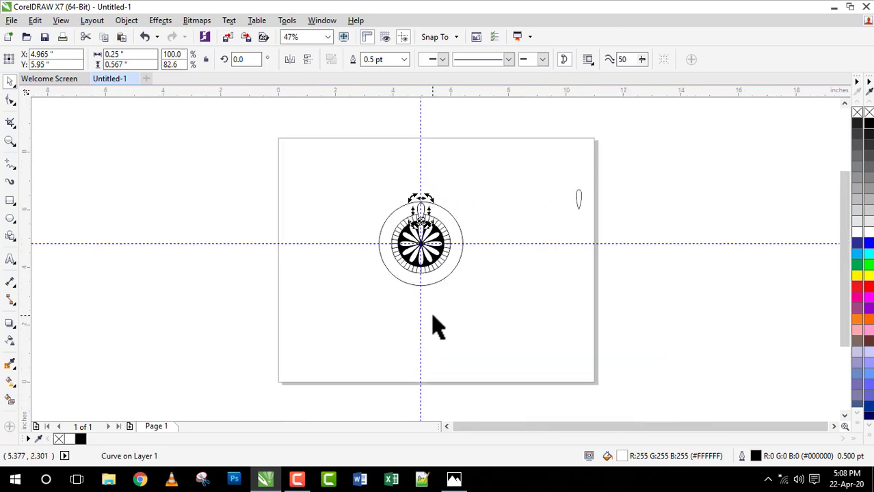
pyautogui.scroll(3, 438, 325)
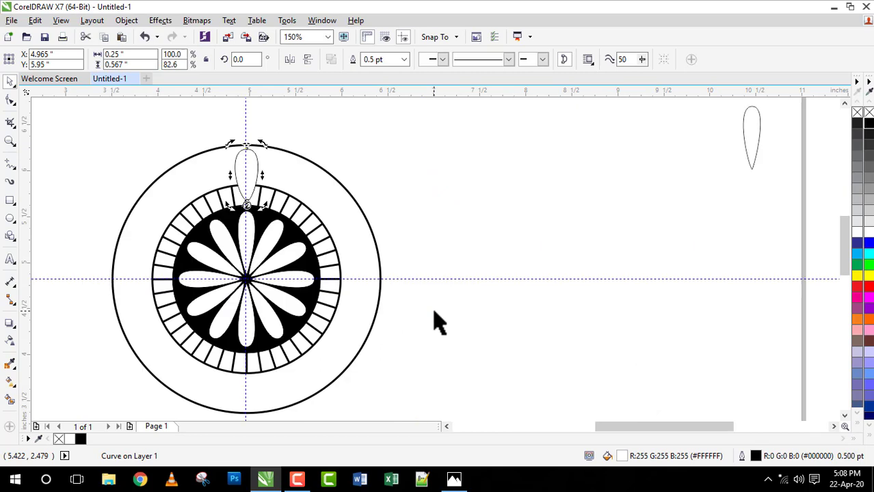
pyautogui.click(751, 137)
pyautogui.press('Delete')
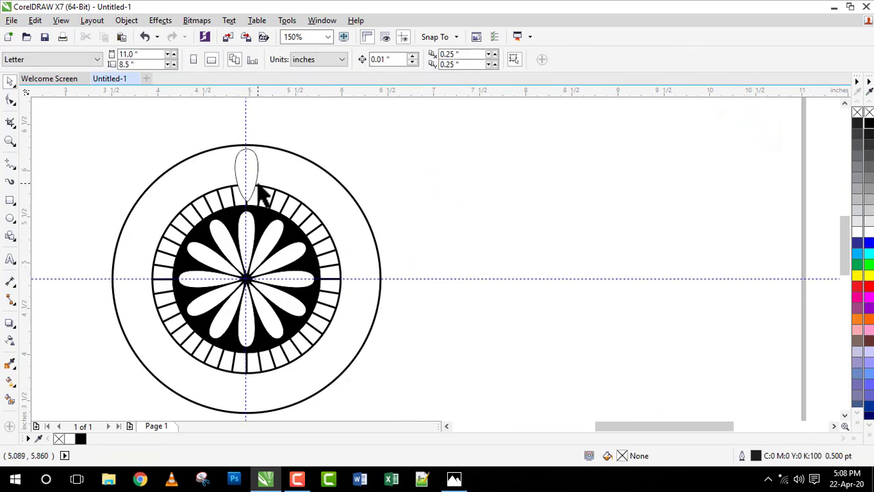
# - Move the outer petal's rotation center to the ornament's center and create a copy of it rotated 15° clockwise
pyautogui.scroll(1, 262, 195)
pyautogui.click(442, 132)
pyautogui.click(440, 134)
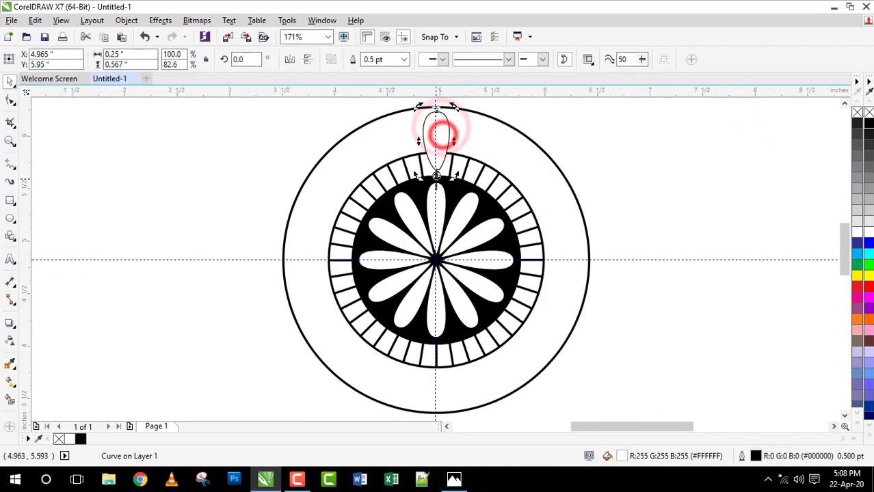
pyautogui.moveTo(435, 174)
pyautogui.mouseDown()
pyautogui.moveTo(427, 254)
pyautogui.moveTo(436, 260)
pyautogui.mouseUp()
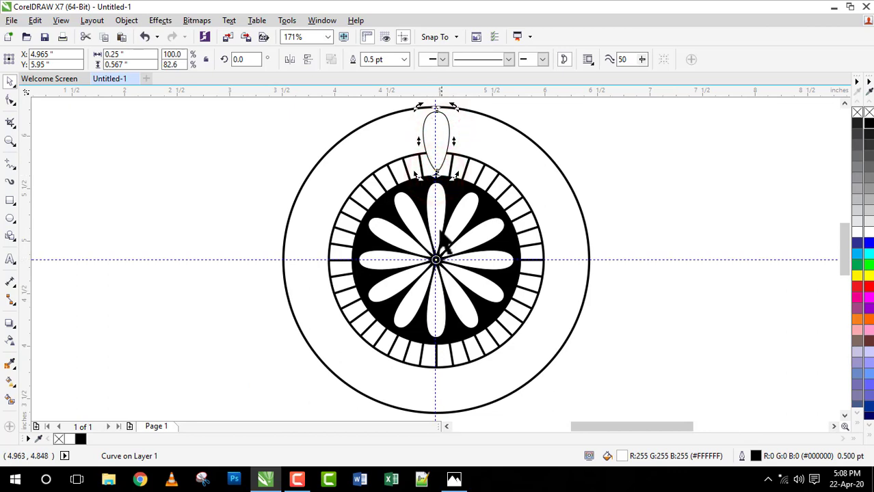
pyautogui.moveTo(454, 108); pyautogui.dragTo(486, 118)
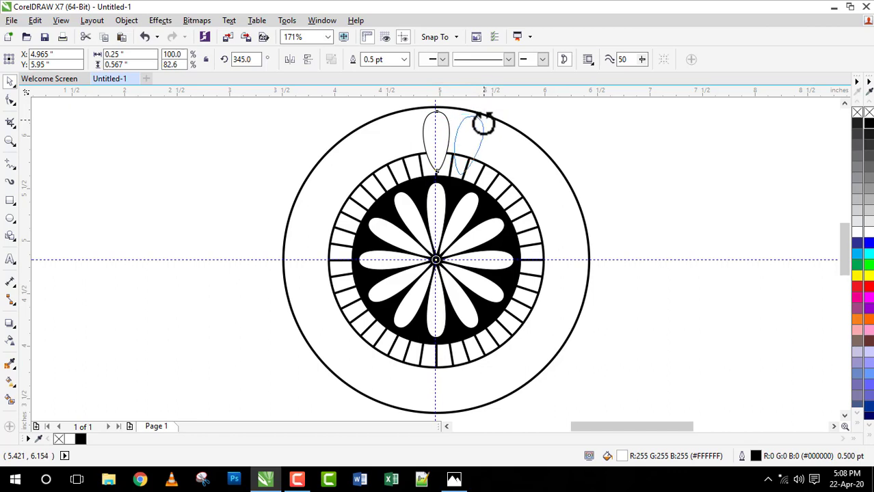
pyautogui.moveTo(483, 123); pyautogui.dragTo(483, 123)
# - Repeat the 15° rotated petal copy around the ornament's center until 24 petals fill the outer ring
pyautogui.hotkey('ctrl', 'r')
pyautogui.hotkey('ctrl', 'r')
pyautogui.hotkey('ctrl', 'r')
pyautogui.hotkey('ctrl', 'r')
pyautogui.hotkey('ctrl', 'r')
pyautogui.hotkey('ctrl', 'r')
pyautogui.hotkey('ctrl', 'r')
pyautogui.hotkey('ctrl', 'r')
pyautogui.hotkey('ctrl', 'r')
pyautogui.hotkey('ctrl', 'r')
pyautogui.hotkey('ctrl', 'r')
pyautogui.hotkey('ctrl', 'r')
pyautogui.hotkey('ctrl', 'r')
pyautogui.hotkey('ctrl', 'r')
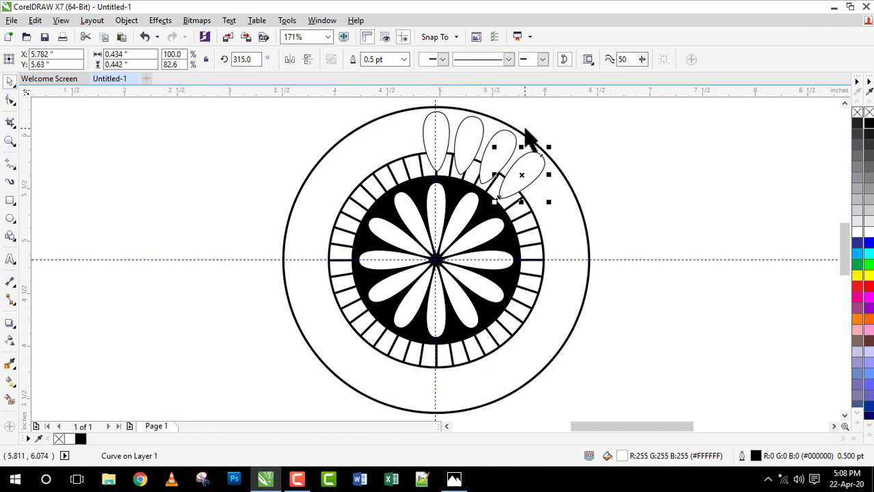
pyautogui.hotkey('ctrl', 'r')
pyautogui.hotkey('ctrl', 'r')
pyautogui.hotkey('ctrl', 'r')
pyautogui.hotkey('ctrl', 'r')
pyautogui.hotkey('ctrl', 'r')
pyautogui.hotkey('ctrl', 'r')
pyautogui.hotkey('ctrl', 'r')
pyautogui.hotkey('ctrl', 'r')
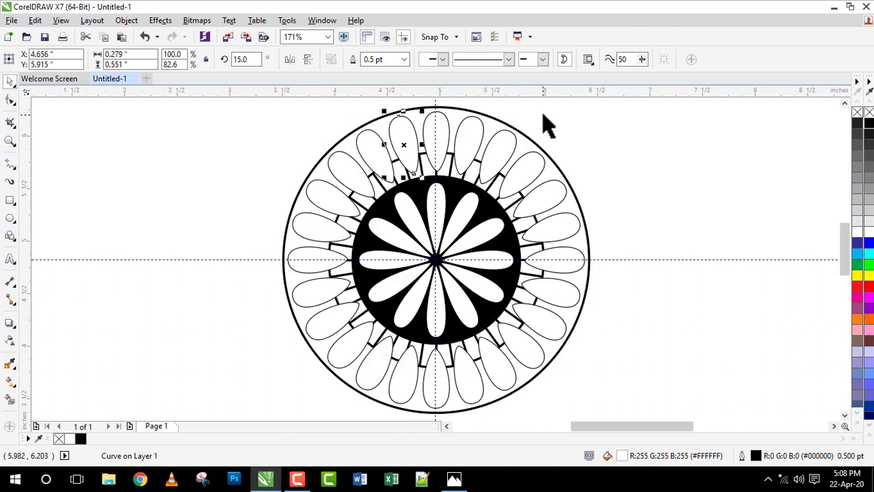
pyautogui.click(575, 135)
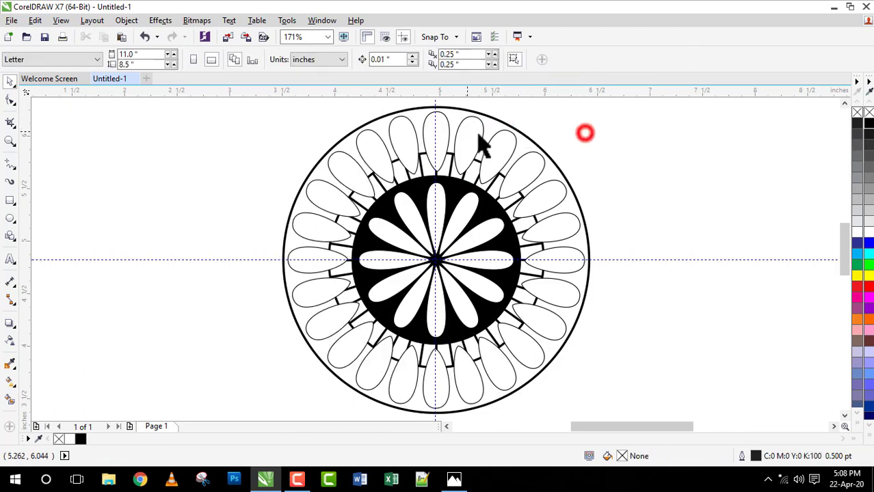
# - Group all 24 petals of the outer ring and fill the group white
pyautogui.click(441, 124)
pyautogui.keyDown('shift'); pyautogui.click(471, 129); pyautogui.keyUp('shift')
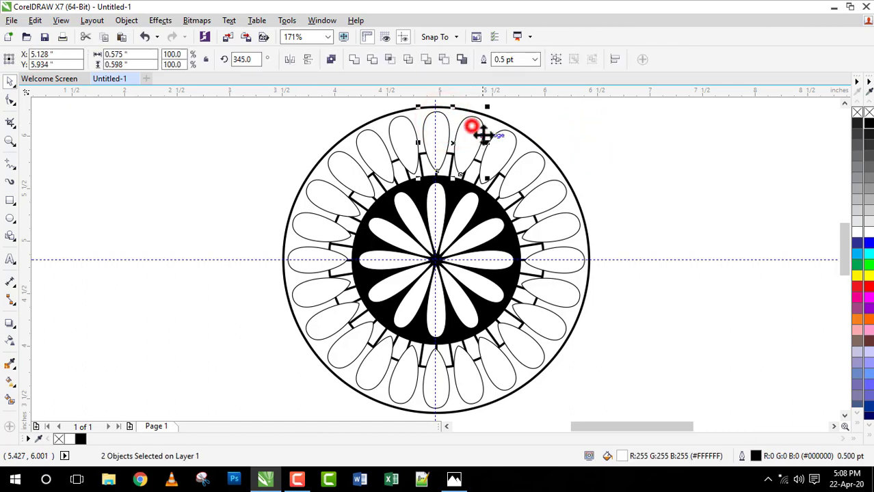
pyautogui.keyDown('shift'); pyautogui.click(502, 144); pyautogui.keyUp('shift')
pyautogui.keyDown('shift'); pyautogui.click(530, 166); pyautogui.keyUp('shift')
pyautogui.keyDown('shift'); pyautogui.click(551, 192); pyautogui.keyUp('shift')
pyautogui.keyDown('shift'); pyautogui.click(565, 221); pyautogui.keyUp('shift')
pyautogui.keyDown('shift'); pyautogui.click(572, 260); pyautogui.keyUp('shift')
pyautogui.keyDown('shift'); pyautogui.click(567, 294); pyautogui.keyUp('shift')
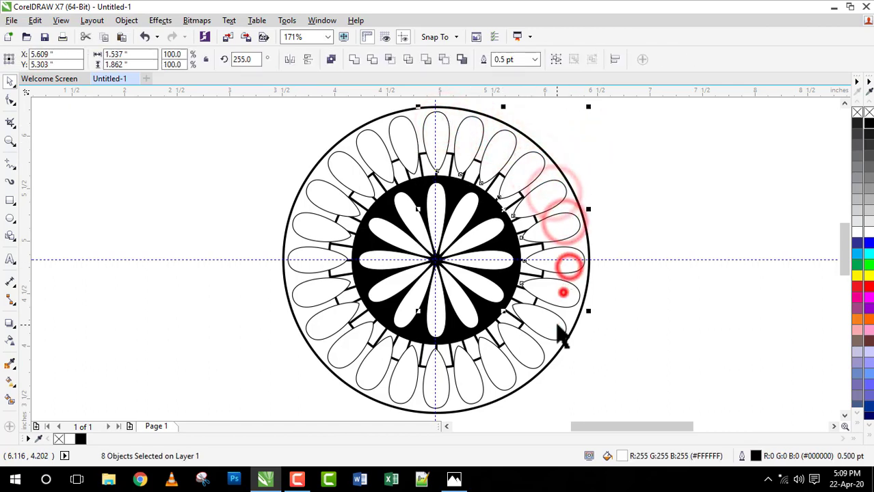
pyautogui.keyDown('shift'); pyautogui.click(553, 327); pyautogui.keyUp('shift')
pyautogui.keyDown('shift'); pyautogui.click(531, 354); pyautogui.keyUp('shift')
pyautogui.keyDown('shift'); pyautogui.click(504, 377); pyautogui.keyUp('shift')
pyautogui.keyDown('shift'); pyautogui.click(471, 389); pyautogui.keyUp('shift')
pyautogui.keyDown('shift'); pyautogui.click(440, 391); pyautogui.keyUp('shift')
pyautogui.keyDown('shift'); pyautogui.click(400, 391); pyautogui.keyUp('shift')
pyautogui.keyDown('shift'); pyautogui.click(342, 354); pyautogui.keyUp('shift')
pyautogui.keyDown('shift'); pyautogui.click(321, 325); pyautogui.keyUp('shift')
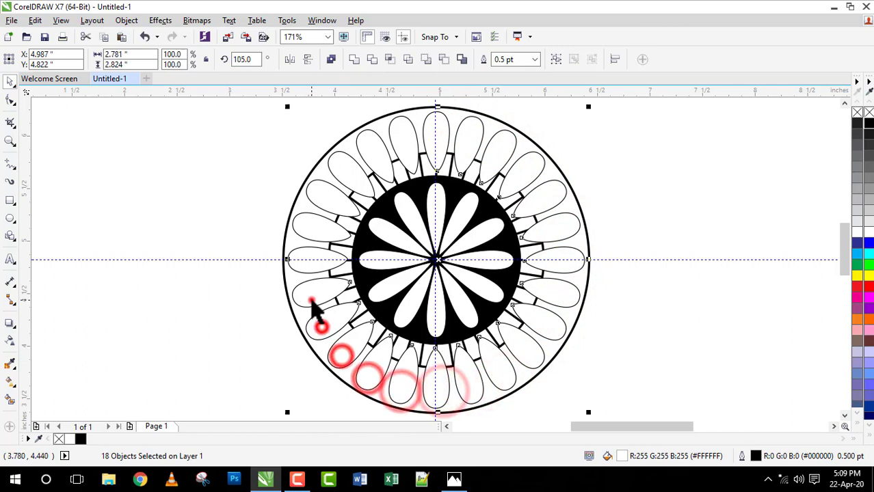
pyautogui.keyDown('shift'); pyautogui.click(308, 294); pyautogui.keyUp('shift')
pyautogui.keyDown('shift'); pyautogui.click(304, 261); pyautogui.keyUp('shift')
pyautogui.keyDown('shift'); pyautogui.click(309, 225); pyautogui.keyUp('shift')
pyautogui.keyDown('shift'); pyautogui.click(321, 195); pyautogui.keyUp('shift')
pyautogui.keyDown('shift'); pyautogui.click(340, 165); pyautogui.keyUp('shift')
pyautogui.keyDown('shift'); pyautogui.click(366, 141); pyautogui.keyUp('shift')
pyautogui.keyDown('shift'); pyautogui.click(402, 141); pyautogui.keyUp('shift')
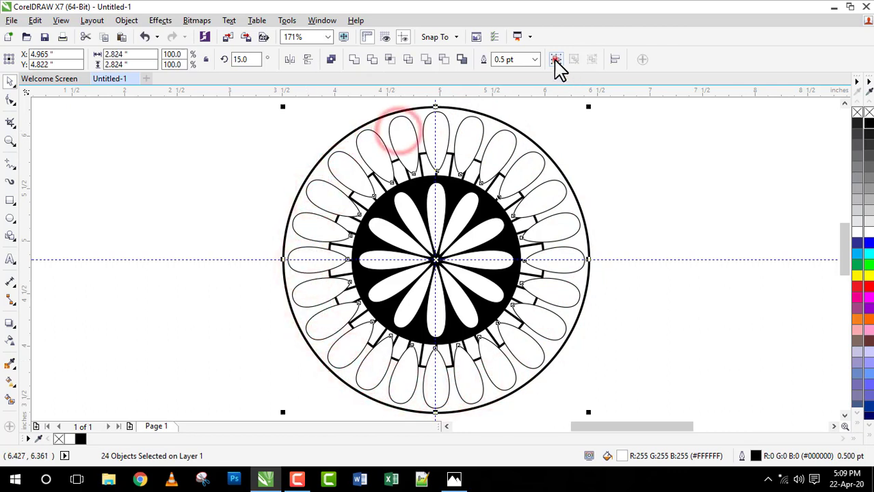
pyautogui.click(556, 58)
pyautogui.click(857, 234)
pyautogui.click(779, 224)
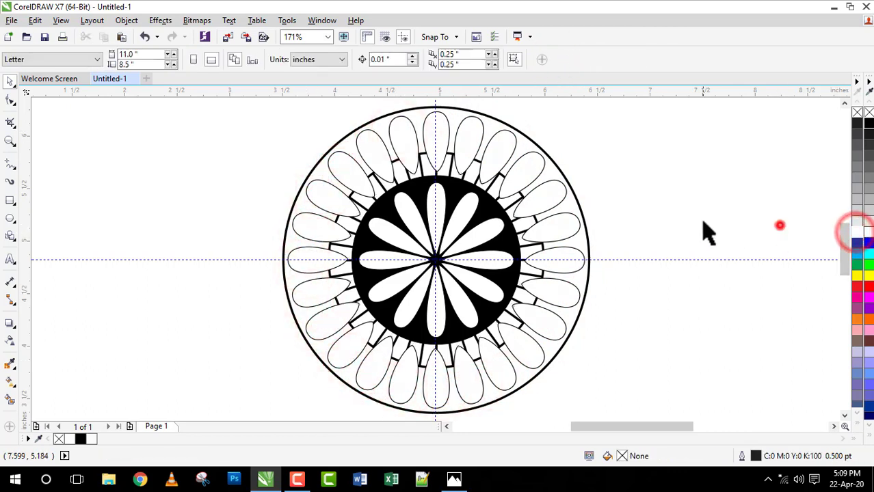
# - Fill the ornament's outer circle black
pyautogui.click(569, 203)
pyautogui.click(868, 125)
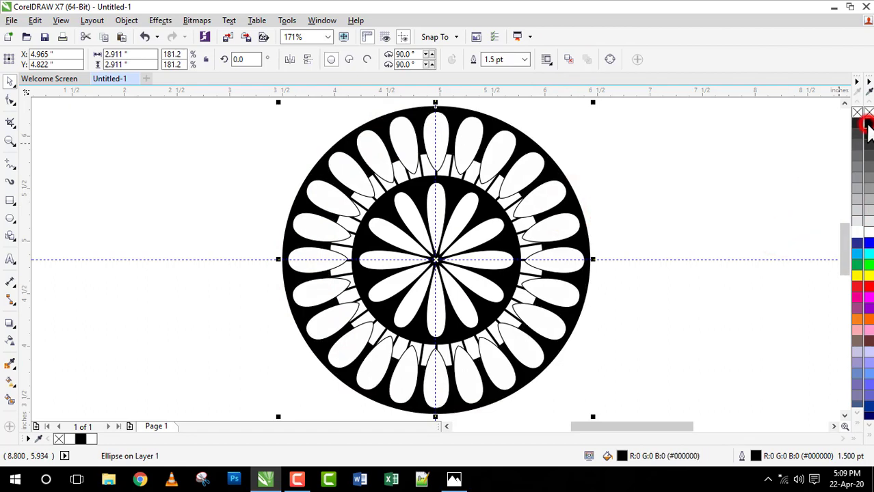
pyautogui.click(779, 146)
# - Place the group of 24 outer petals behind the ring with the short radial lines
pyautogui.click(568, 225)
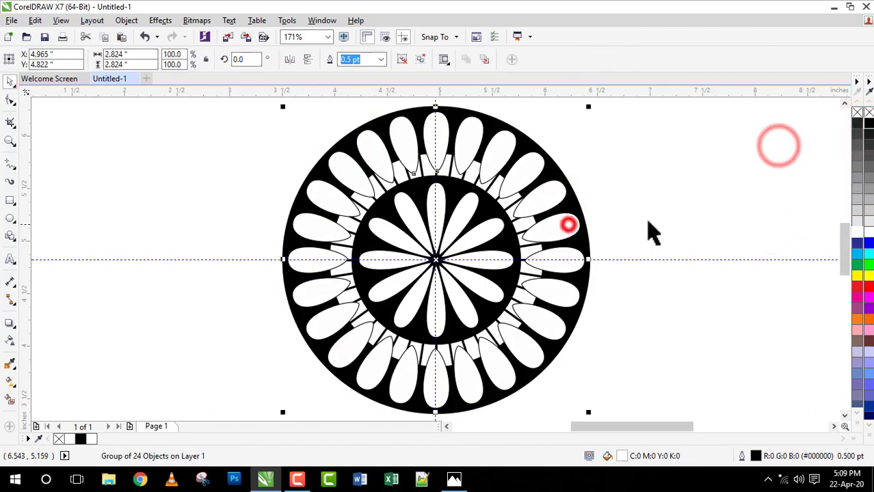
pyautogui.click(780, 164)
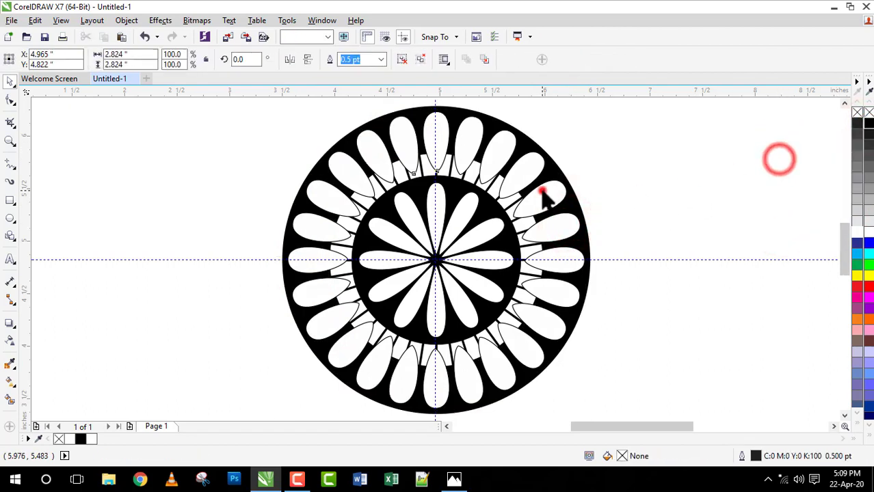
pyautogui.click(540, 190)
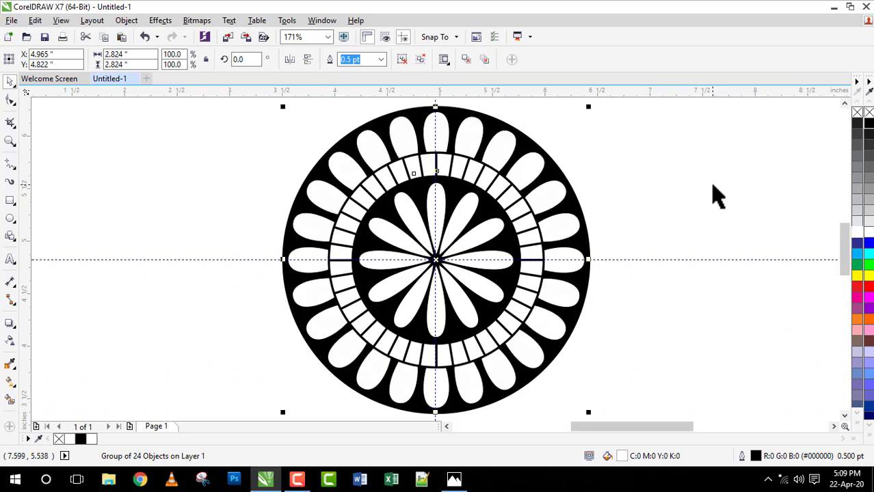
pyautogui.click(714, 195)
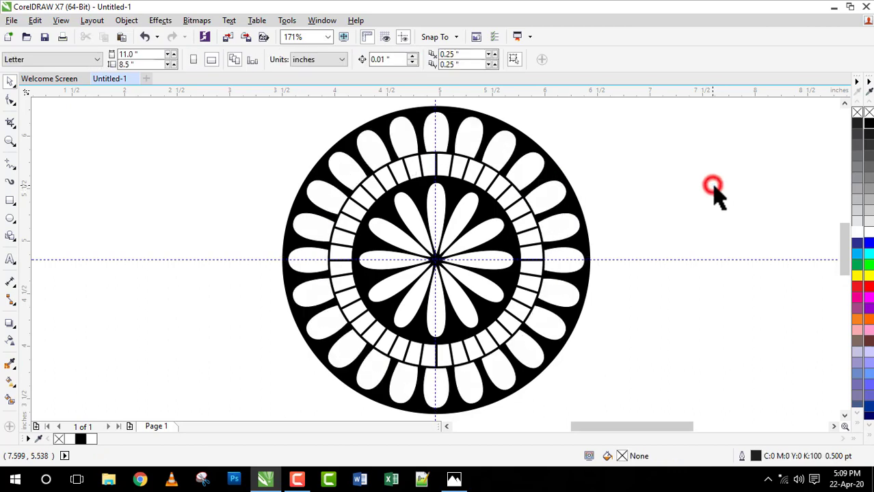
# - Make a concentric copy of the outer circle about 3.69 inches wide, filled white and placed behind the ornament
pyautogui.click(570, 330)
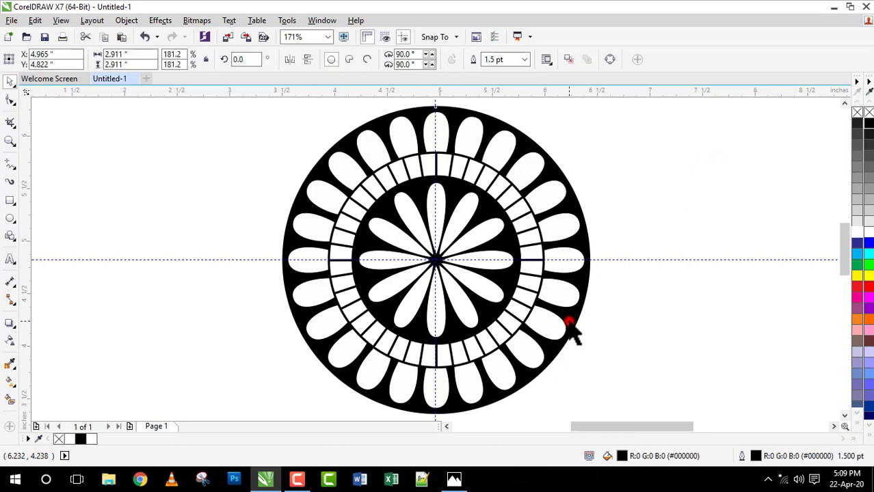
pyautogui.press('z')
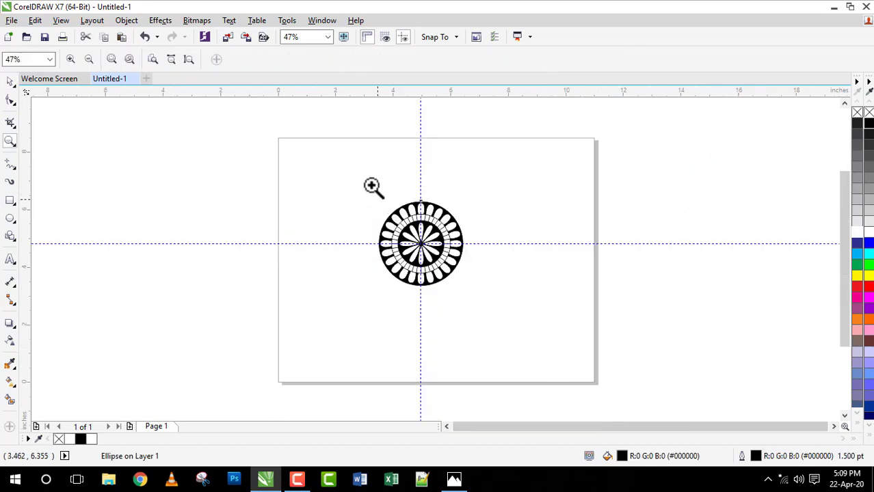
pyautogui.moveTo(357, 178); pyautogui.dragTo(495, 300)
pyautogui.press('space')
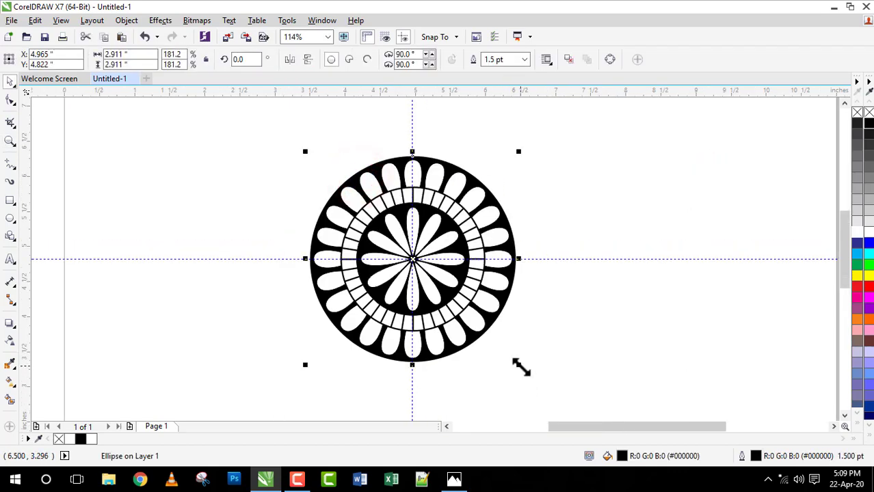
pyautogui.moveTo(519, 366); pyautogui.dragTo(559, 394)
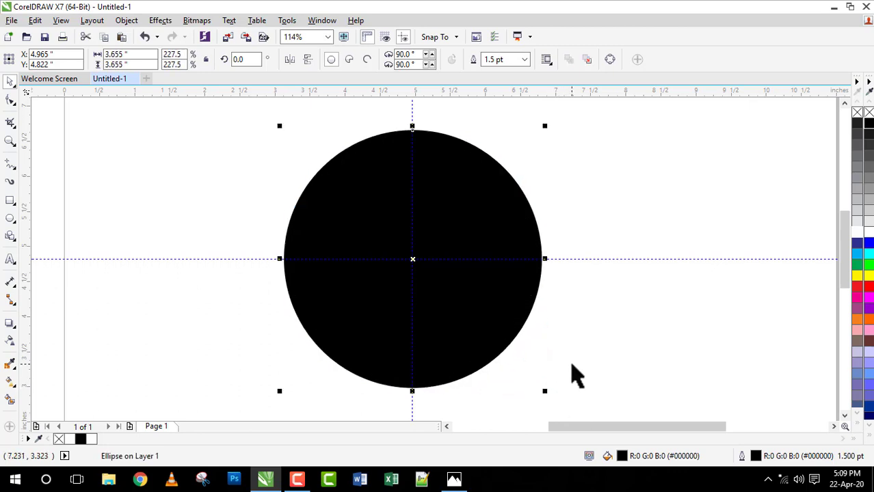
pyautogui.click(859, 234)
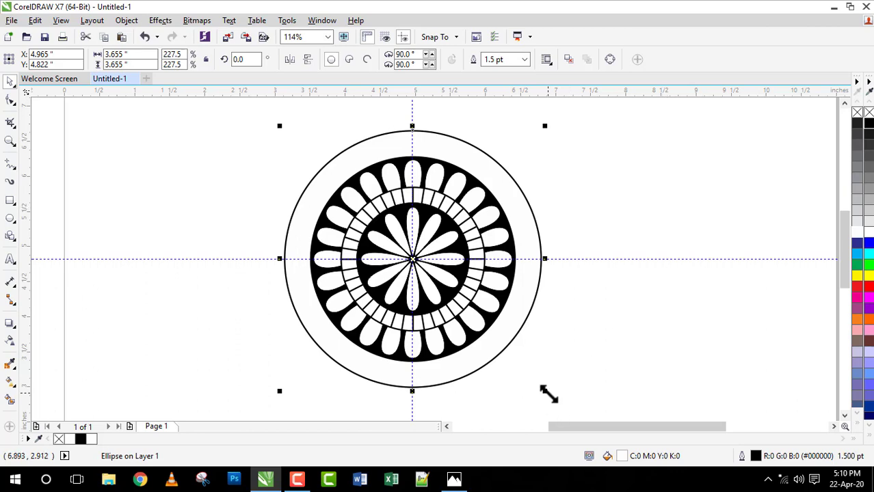
pyautogui.moveTo(548, 393); pyautogui.dragTo(549, 394)
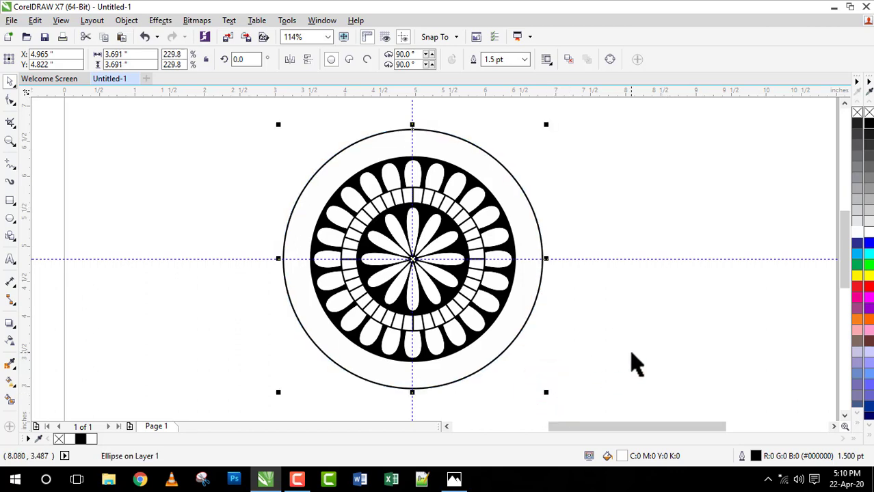
# - Draw a vertical line about 0.39 inch long between the two outermost circles at the top and set its outline to 2 pt
pyautogui.click(10, 164)
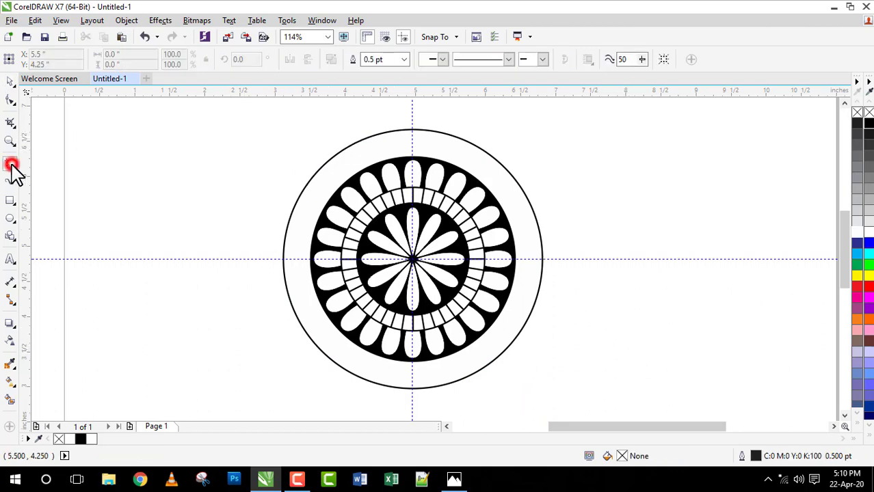
pyautogui.click(413, 129)
pyautogui.click(413, 156)
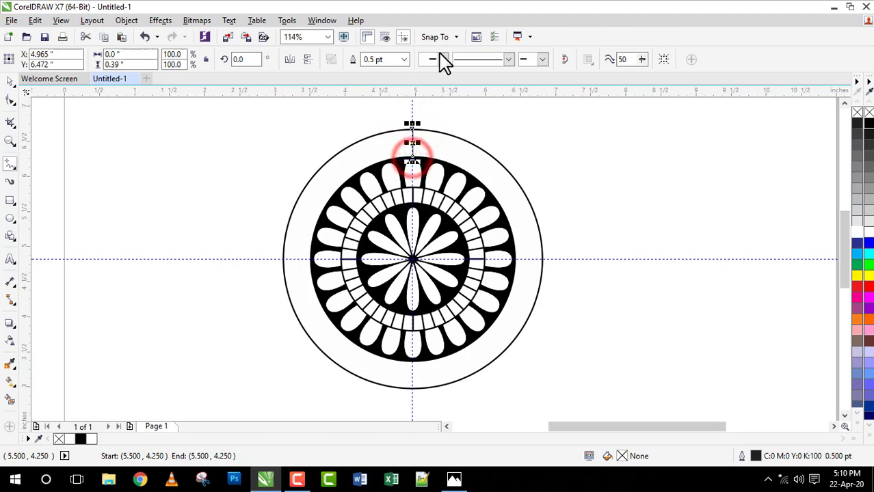
pyautogui.click(405, 59)
pyautogui.click(373, 122)
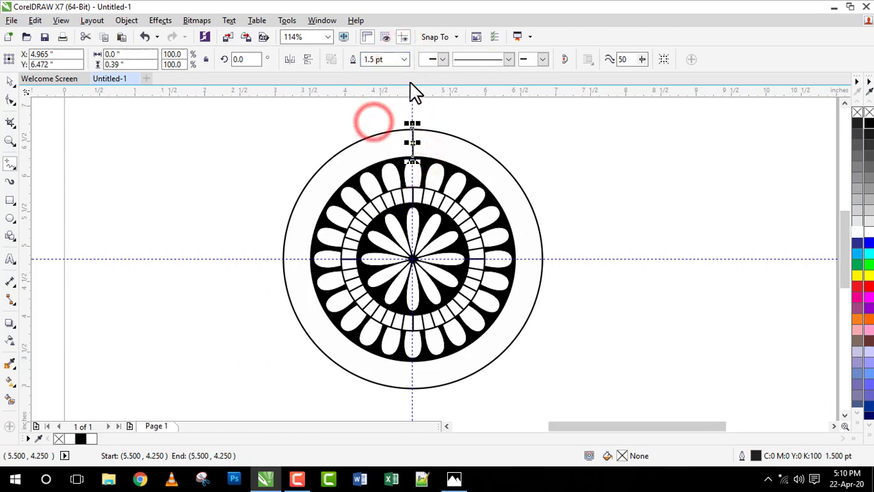
pyautogui.click(406, 59)
pyautogui.click(374, 133)
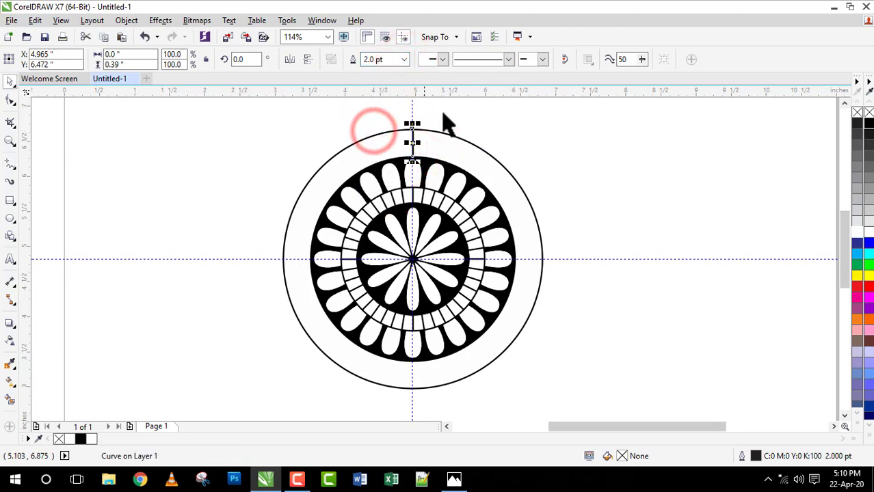
pyautogui.click(405, 60)
pyautogui.click(373, 132)
# - Rotate a copy of the line 15° clockwise about the ornament's center and repeat it until 24 lines divide the outer band
pyautogui.click(411, 143)
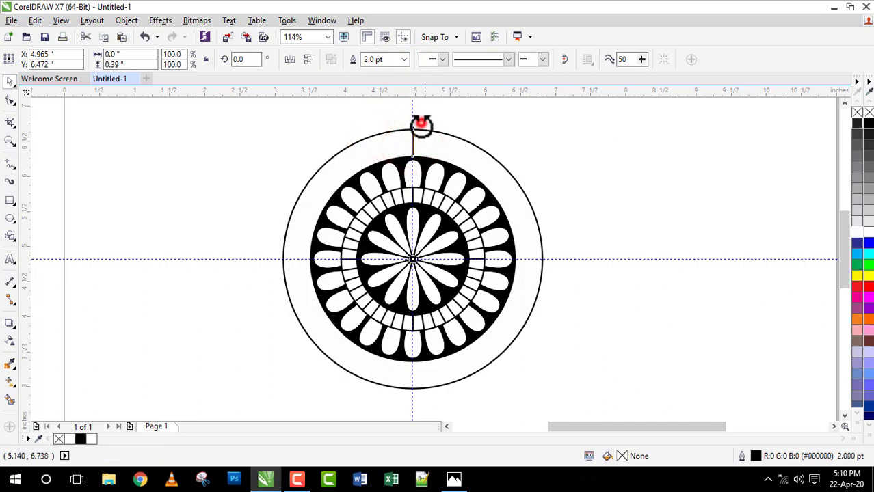
pyautogui.moveTo(414, 125); pyautogui.dragTo(444, 141)
pyautogui.hotkey('ctrl', 'r')
pyautogui.hotkey('ctrl', 'r')
pyautogui.hotkey('ctrl', 'r')
pyautogui.hotkey('ctrl', 'r')
pyautogui.hotkey('ctrl', 'r')
pyautogui.hotkey('ctrl', 'r')
pyautogui.hotkey('ctrl', 'r')
pyautogui.hotkey('ctrl', 'r')
pyautogui.hotkey('ctrl', 'r')
pyautogui.hotkey('ctrl', 'r')
pyautogui.hotkey('ctrl', 'r')
pyautogui.hotkey('ctrl', 'r')
pyautogui.hotkey('ctrl', 'r')
pyautogui.hotkey('ctrl', 'r')
pyautogui.hotkey('ctrl', 'r')
pyautogui.hotkey('ctrl', 'r')
pyautogui.hotkey('ctrl', 'r')
pyautogui.hotkey('ctrl', 'r')
pyautogui.hotkey('ctrl', 'r')
pyautogui.hotkey('ctrl', 'r')
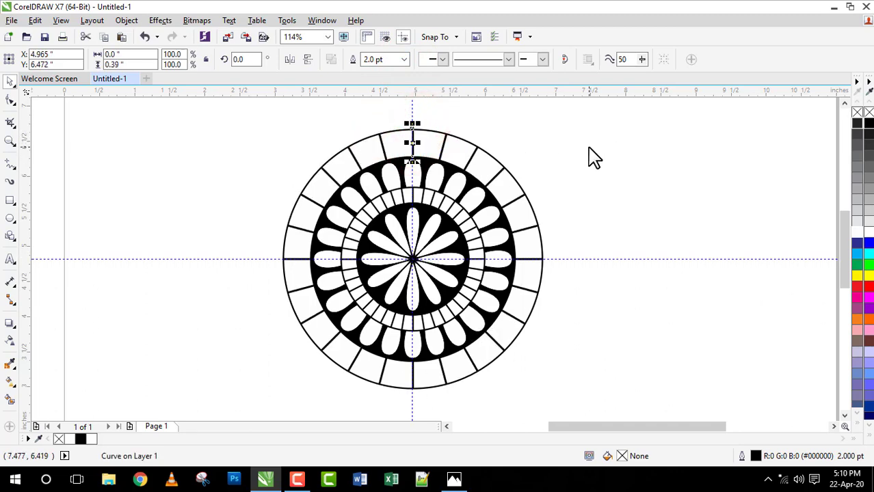
pyautogui.click(627, 172)
pyautogui.click(469, 141)
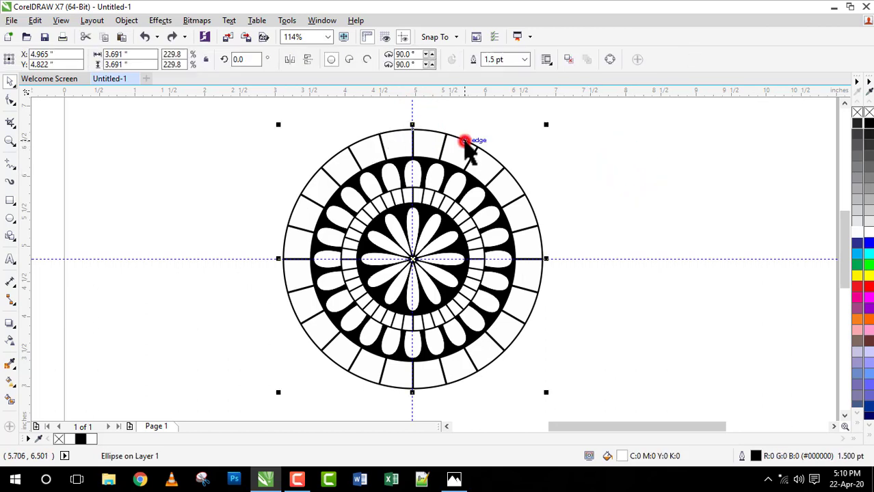
pyautogui.click(591, 176)
pyautogui.click(533, 208)
pyautogui.click(622, 204)
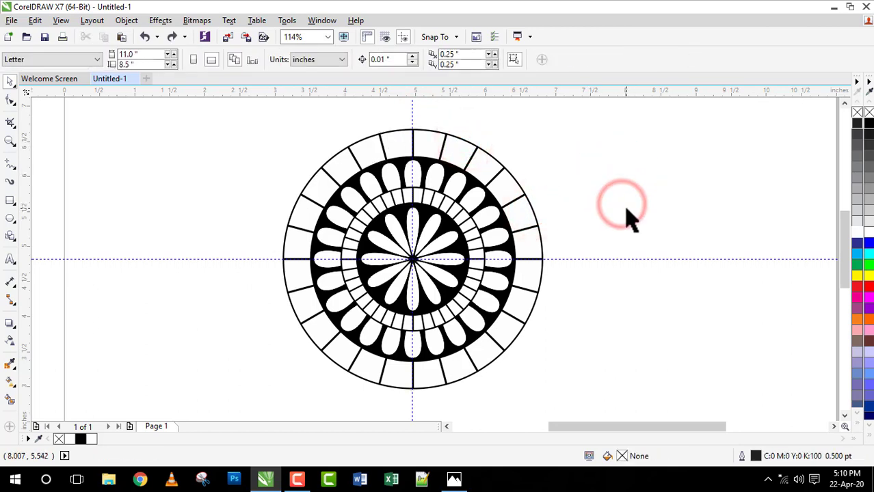
# - Copy the central flower's top petal straight up so its pointed end meets the edge of the black petal ring
pyautogui.scroll(-2, 443, 228)
pyautogui.press('z')
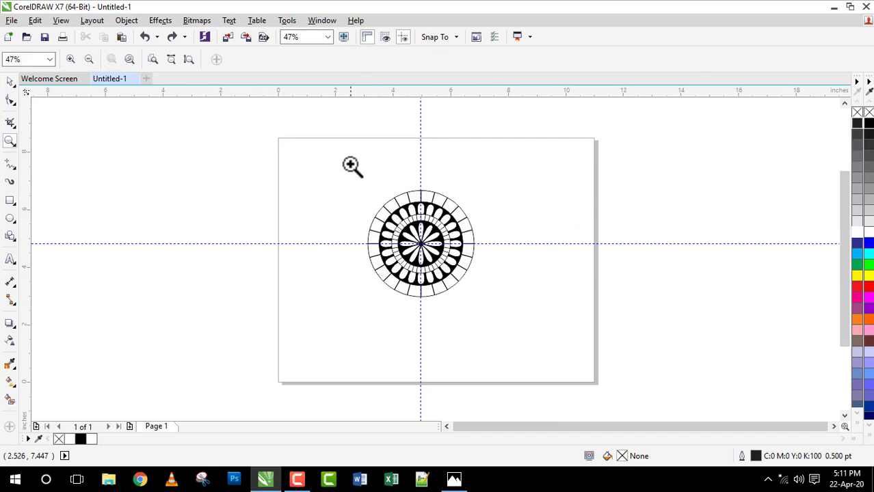
pyautogui.moveTo(347, 154); pyautogui.dragTo(513, 336)
pyautogui.moveTo(296, 137)
pyautogui.mouseDown()
pyautogui.moveTo(342, 190)
pyautogui.moveTo(296, 137)
pyautogui.mouseUp()
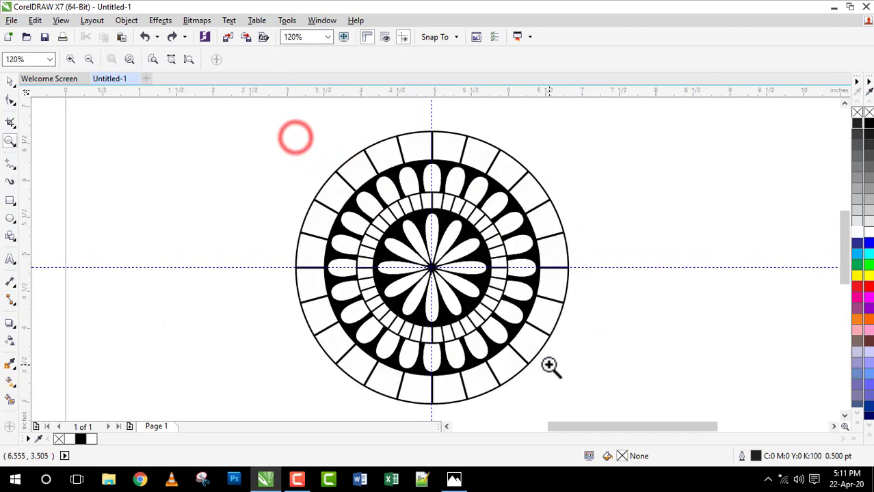
pyautogui.press('space')
pyautogui.click(653, 320)
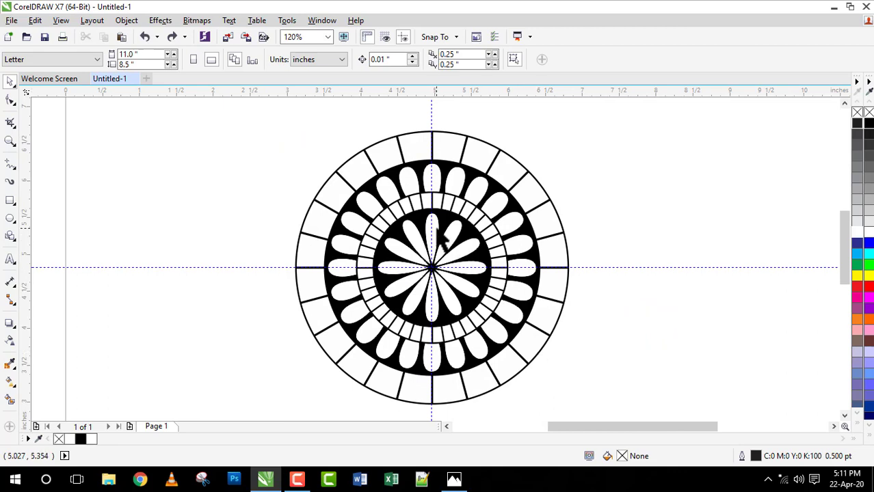
pyautogui.moveTo(438, 234); pyautogui.dragTo(436, 130)
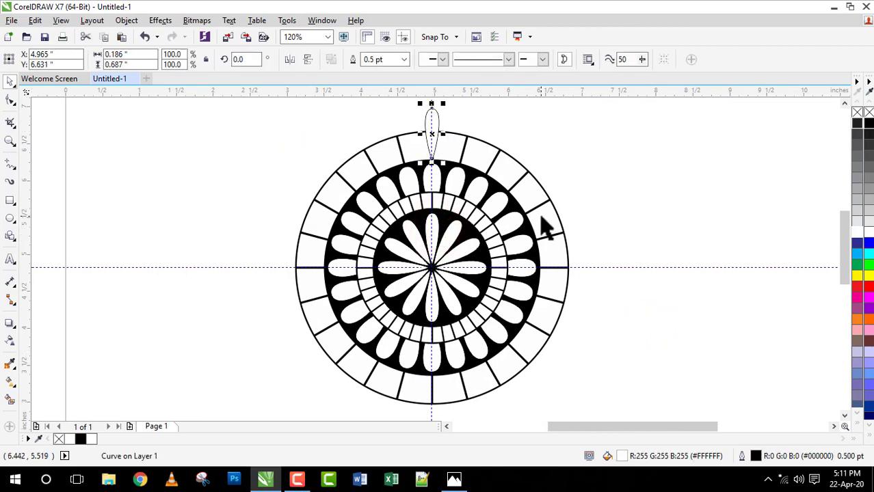
# - Reshape the copied petal's curve handles with the Shape tool to widen it to about 0.25 inch
pyautogui.click(845, 103)
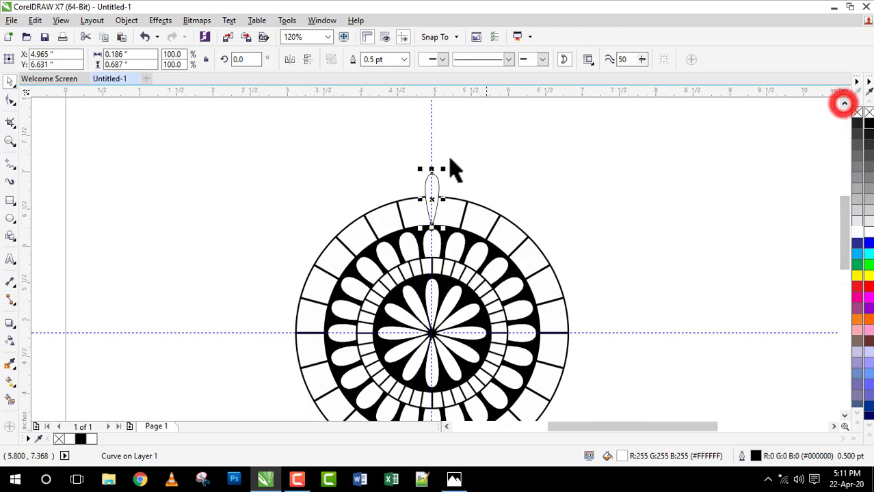
pyautogui.press('z')
pyautogui.moveTo(388, 148); pyautogui.dragTo(477, 246)
pyautogui.press('space')
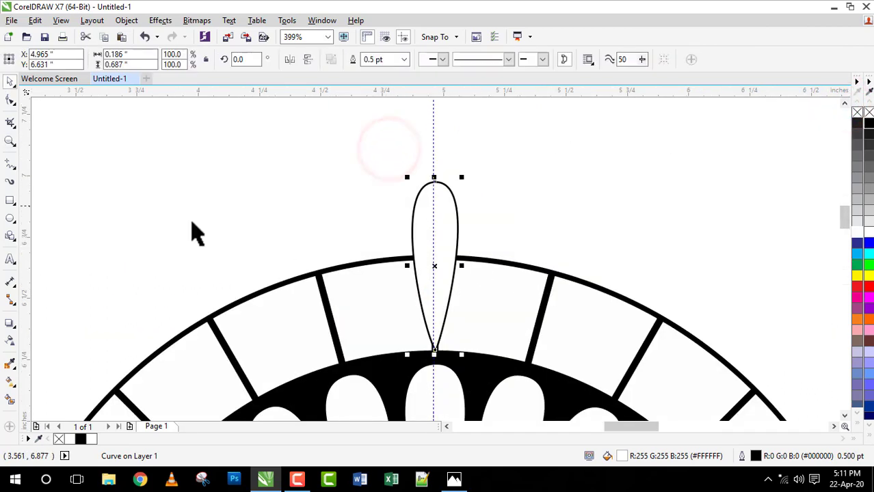
pyautogui.click(10, 100)
pyautogui.click(433, 348)
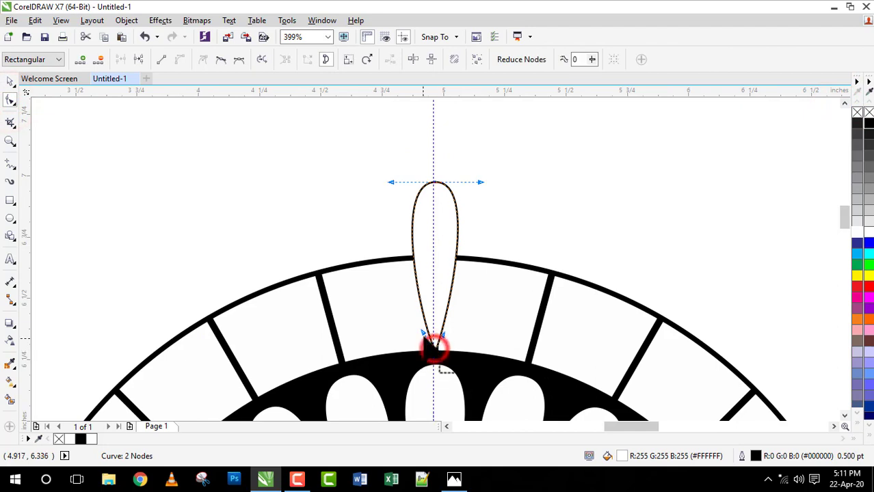
pyautogui.moveTo(424, 332); pyautogui.dragTo(454, 345)
pyautogui.moveTo(391, 182); pyautogui.dragTo(384, 181)
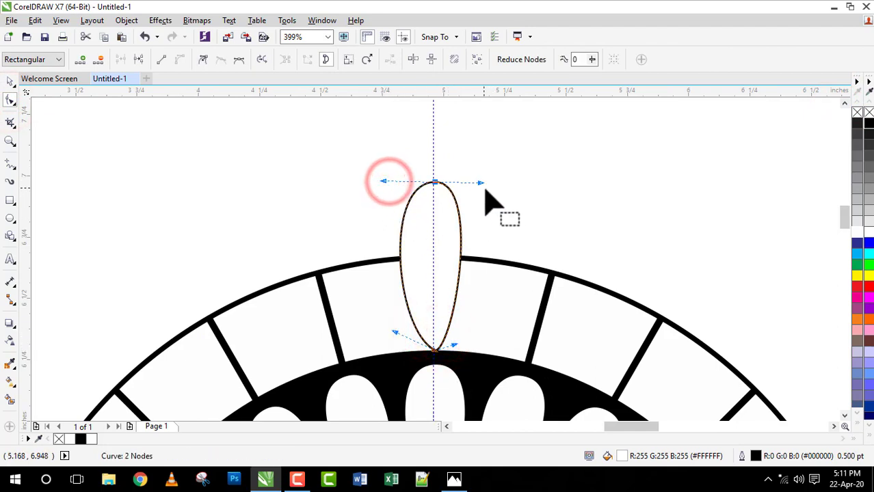
pyautogui.moveTo(482, 182); pyautogui.dragTo(485, 184)
pyautogui.press('space')
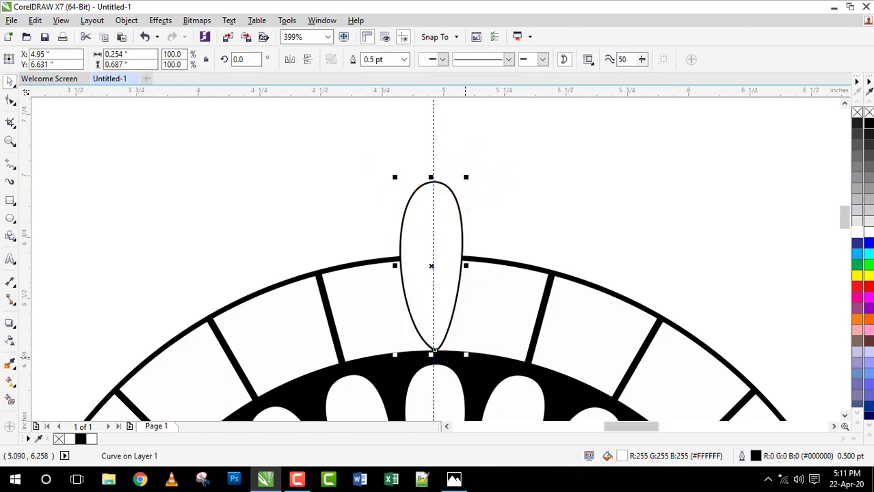
# - Create a copy of the widened petal scaled to about 81% inside it and nudge the copy up 0.01 inch
pyautogui.moveTo(466, 354); pyautogui.dragTo(461, 349)
pyautogui.press('Up')
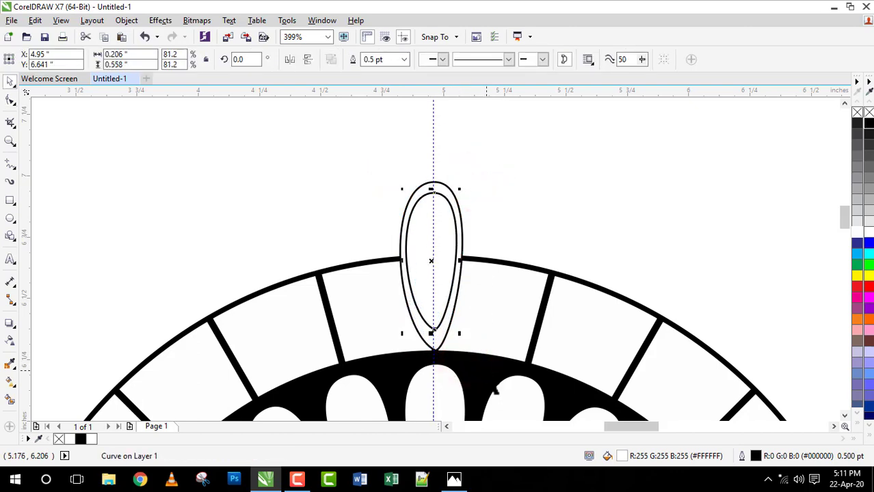
pyautogui.click(553, 231)
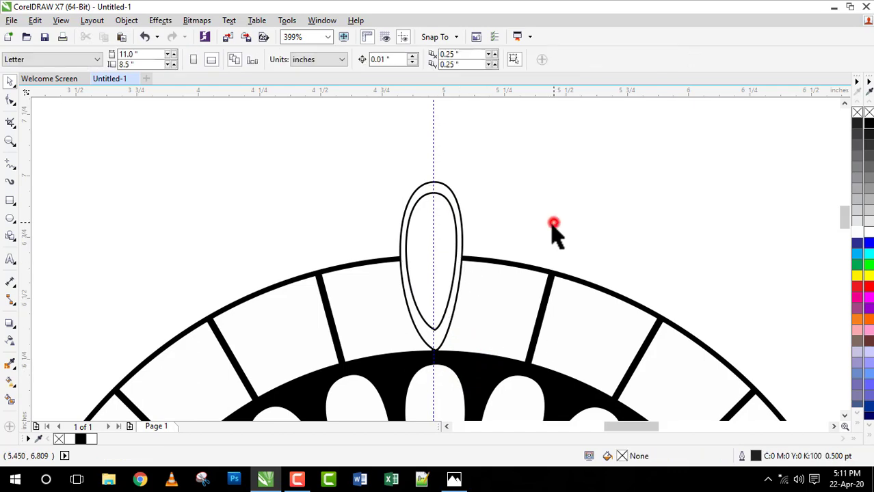
# - Reshape the outer petal's curve handles with the Shape tool to widen it to about 0.28 inch
pyautogui.click(436, 347)
pyautogui.click(10, 100)
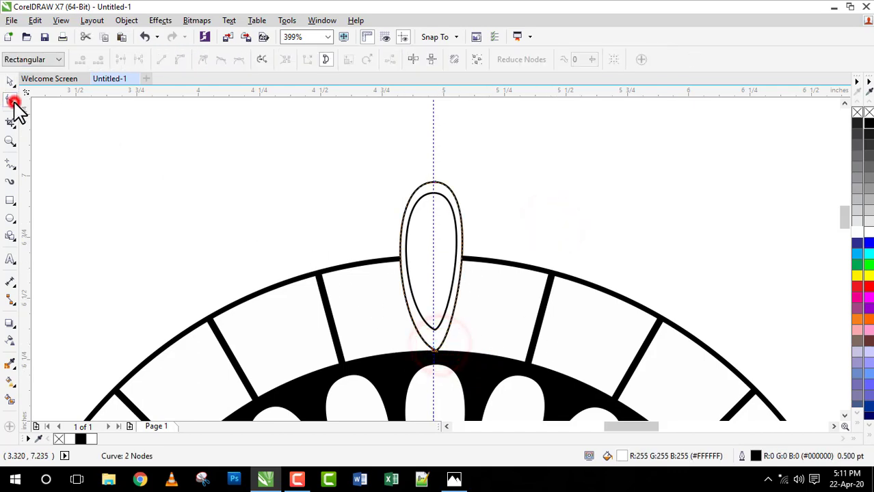
pyautogui.click(433, 350)
pyautogui.moveTo(394, 332); pyautogui.dragTo(389, 330)
pyautogui.moveTo(382, 180); pyautogui.dragTo(379, 180)
pyautogui.moveTo(483, 184); pyautogui.dragTo(488, 186)
pyautogui.moveTo(457, 347); pyautogui.dragTo(461, 347)
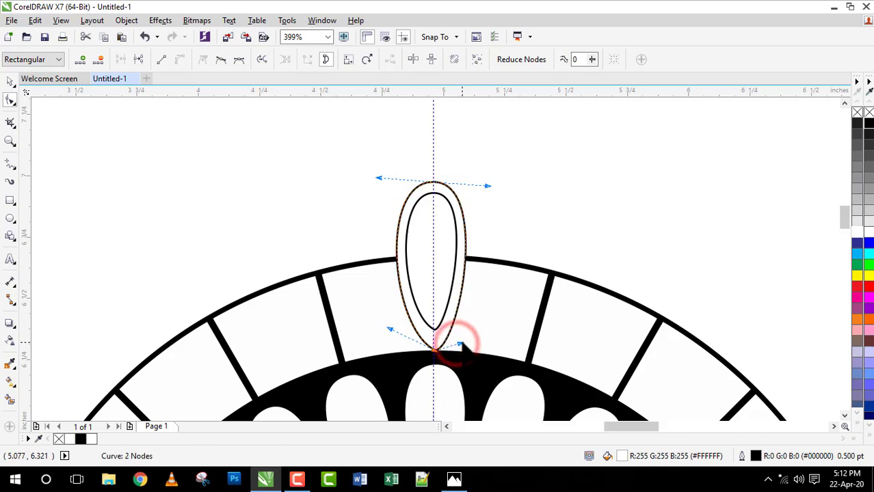
pyautogui.press('space')
pyautogui.click(562, 213)
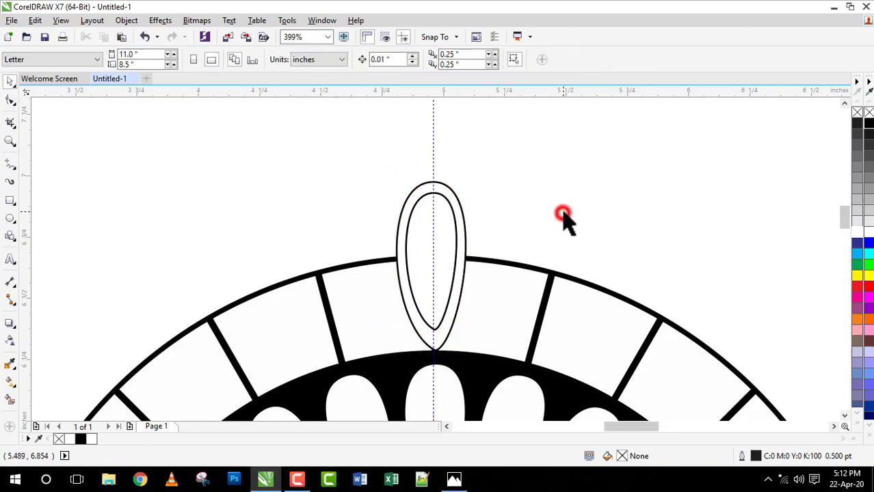
# - Fill the inner petal with black and the outer petal with white
pyautogui.click(448, 229)
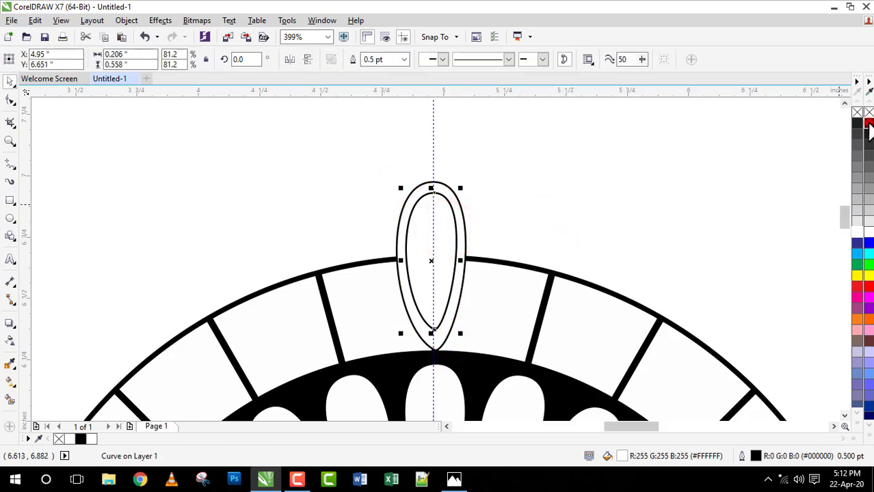
pyautogui.click(868, 123)
pyautogui.click(723, 170)
pyautogui.click(460, 219)
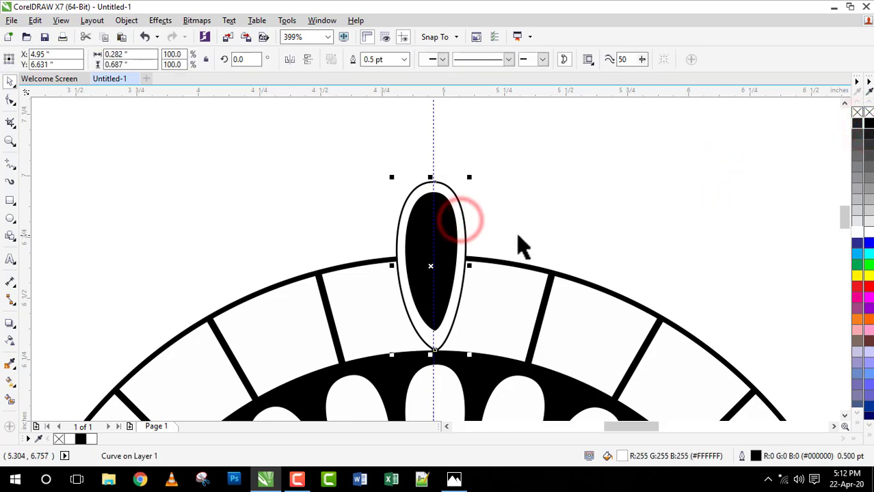
pyautogui.click(734, 216)
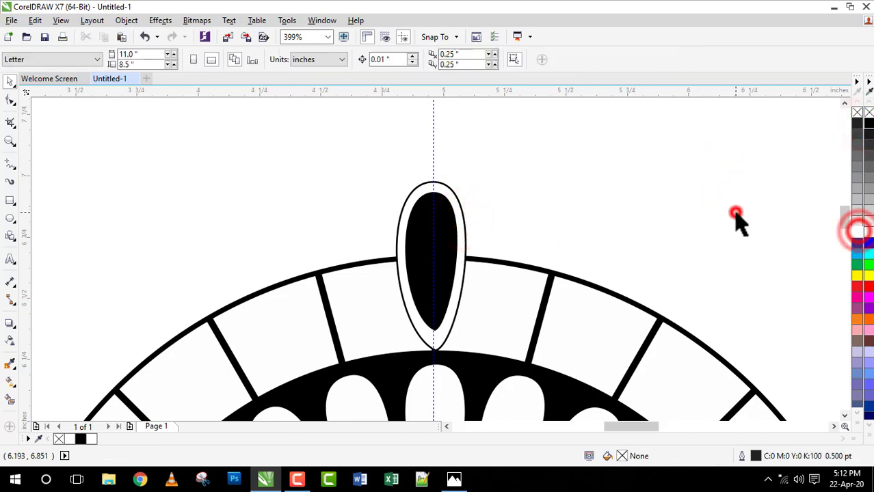
# - Send the selected petal shapes behind the ornament and group them
pyautogui.moveTo(363, 157); pyautogui.dragTo(488, 368)
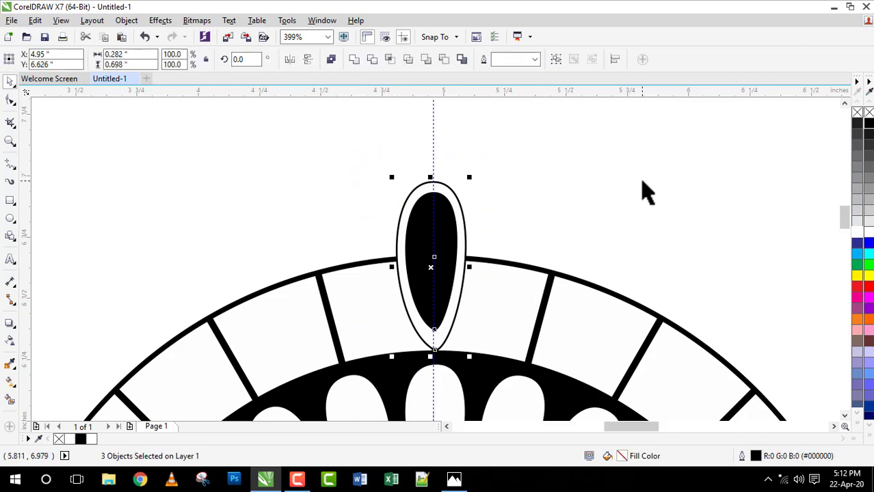
pyautogui.hotkey('shift', 'pagedown')
pyautogui.click(557, 60)
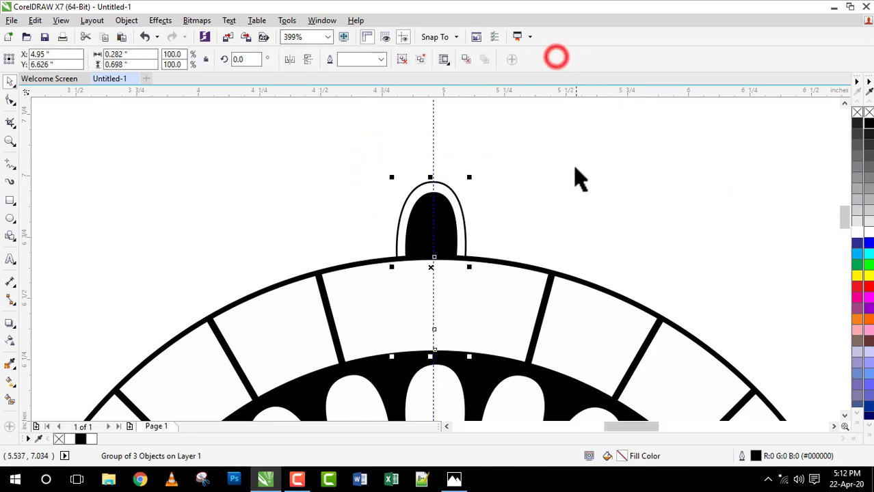
pyautogui.press('Escape')
pyautogui.press('F4')
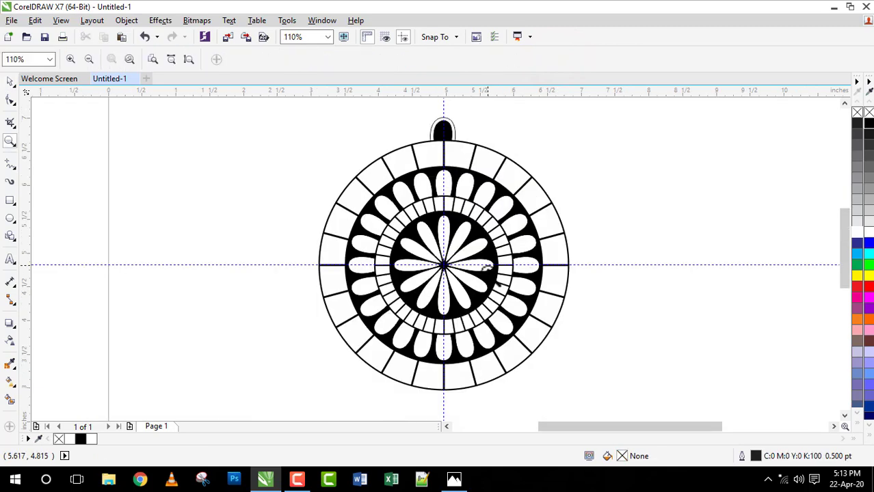
# - Try rotating the petal group about 13° clockwise around the ornament's center
pyautogui.click(443, 128)
pyautogui.click(443, 134)
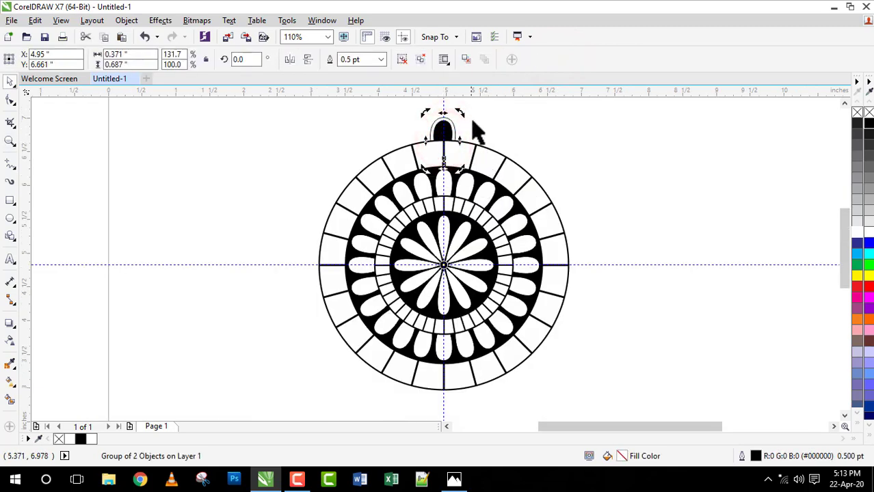
pyautogui.moveTo(462, 116); pyautogui.dragTo(491, 130)
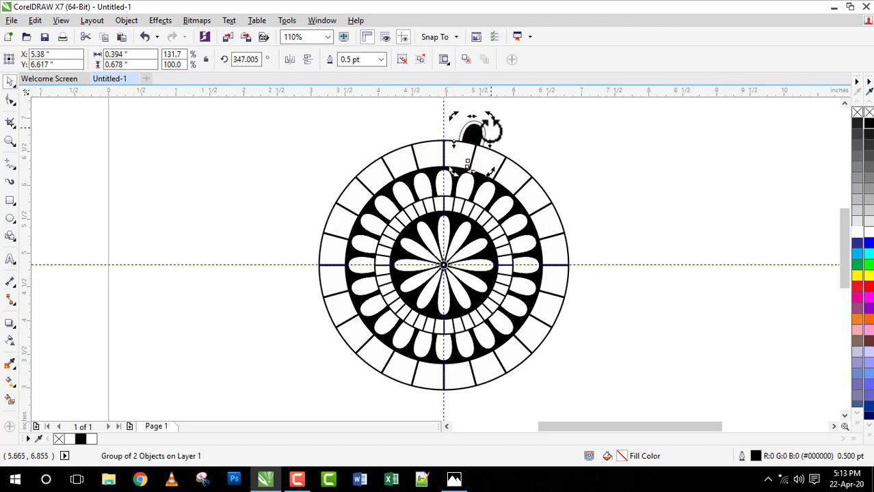
pyautogui.hotkey('ctrl', 'z')
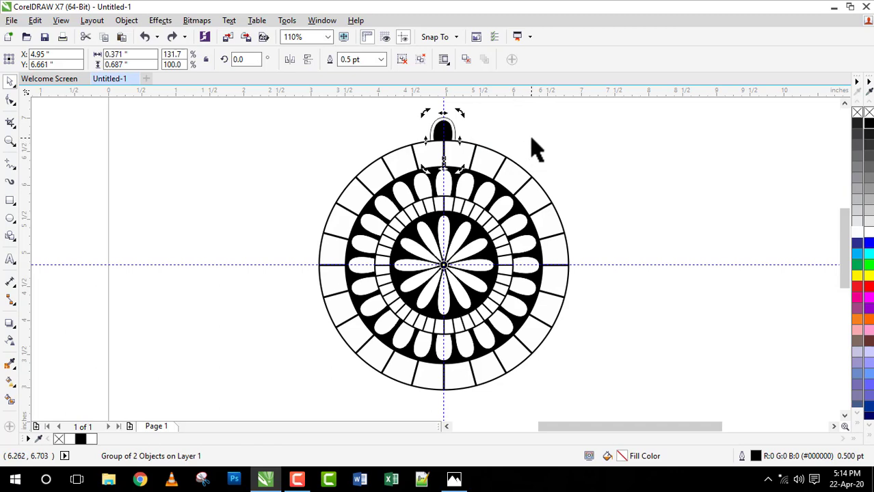
pyautogui.click(532, 137)
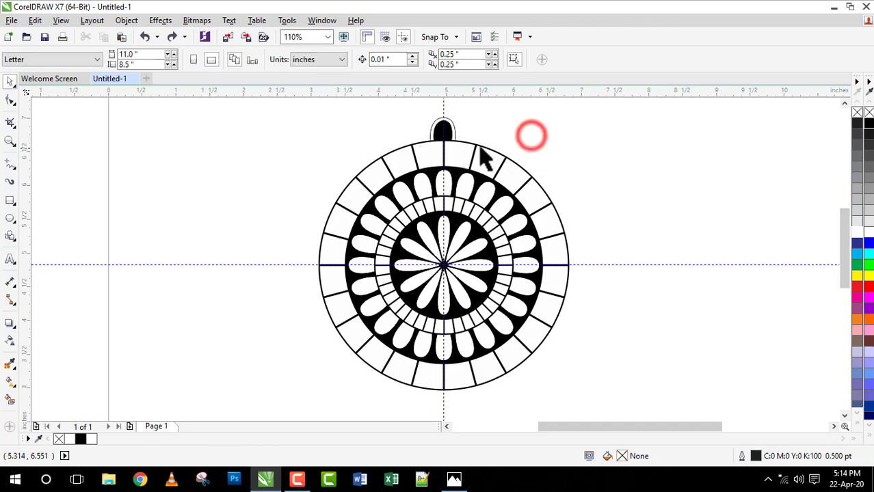
# - Widen the petal group to about 0.424 inch and center it horizontally on the outer circle
pyautogui.click(443, 131)
pyautogui.moveTo(464, 141); pyautogui.dragTo(467, 159)
pyautogui.keyDown('shift'); pyautogui.click(491, 156); pyautogui.keyUp('shift')
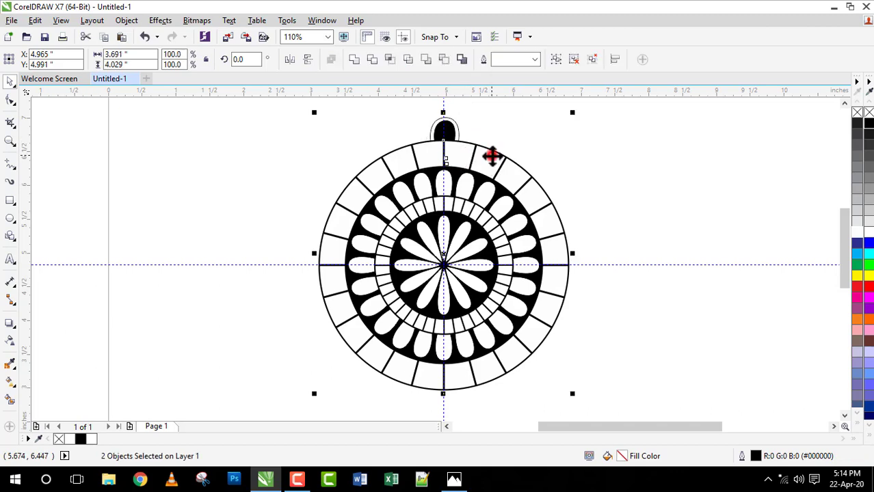
pyautogui.click(576, 154)
pyautogui.click(445, 131)
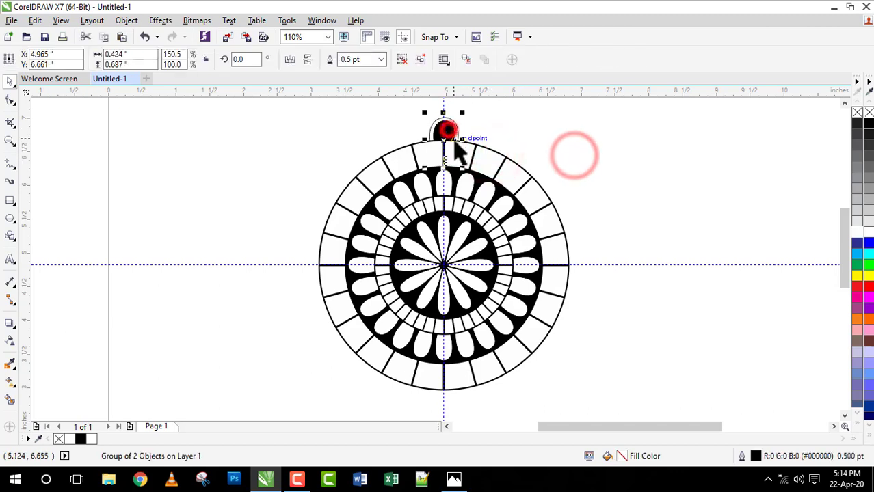
# - Enlarge the petal group to about 0.471 × 0.731 inch and nudge it down 0.01 inch
pyautogui.click(446, 130)
pyautogui.scroll(4, 451, 130)
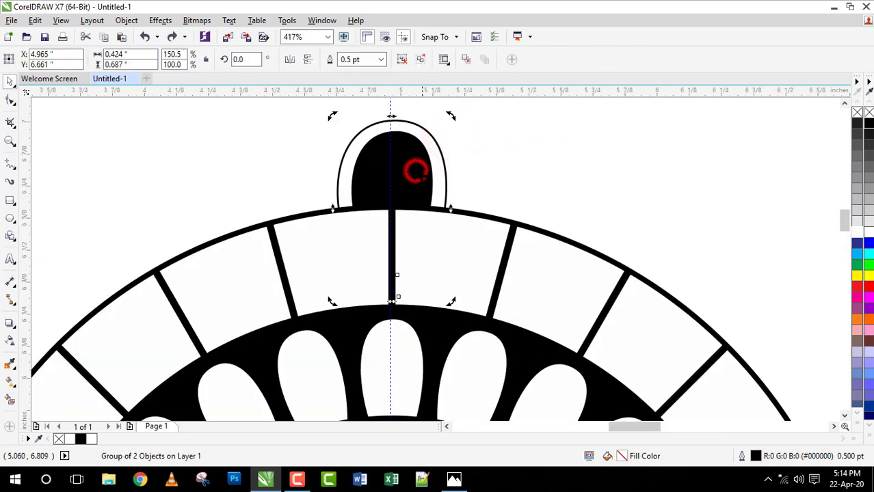
pyautogui.click(438, 183)
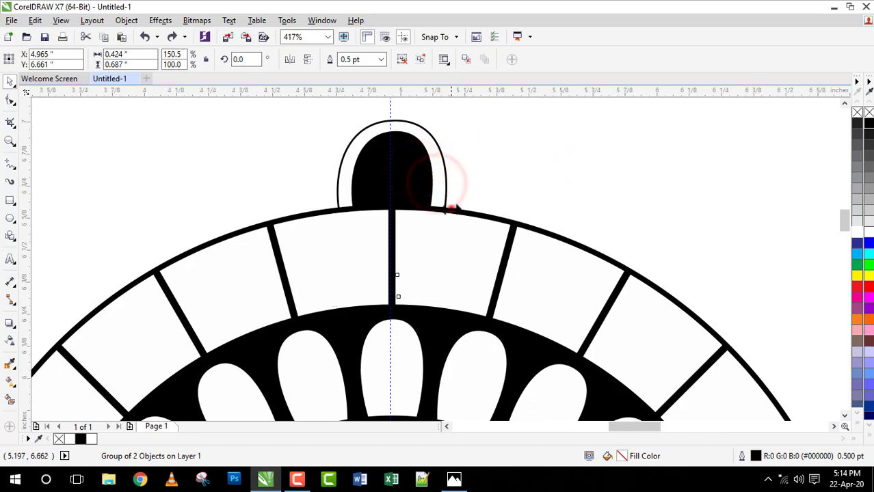
pyautogui.moveTo(454, 207); pyautogui.dragTo(461, 206)
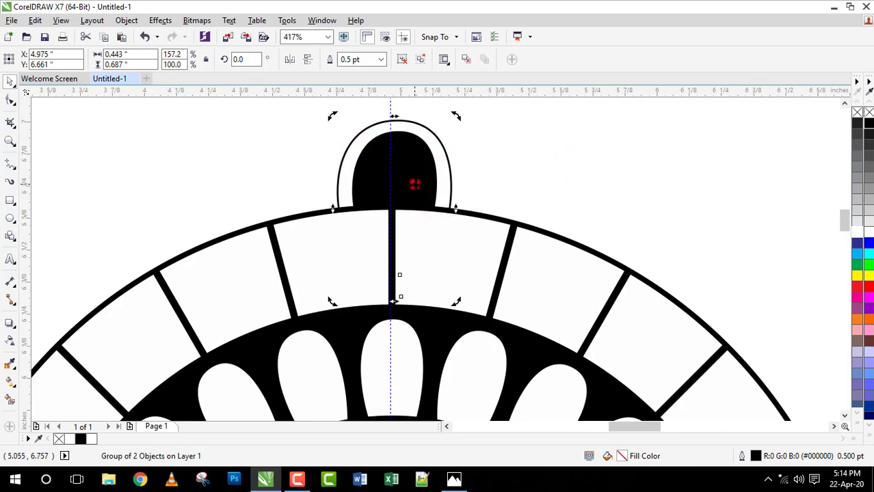
pyautogui.moveTo(456, 116); pyautogui.dragTo(549, 167)
pyautogui.hotkey('ctrl', 'z')
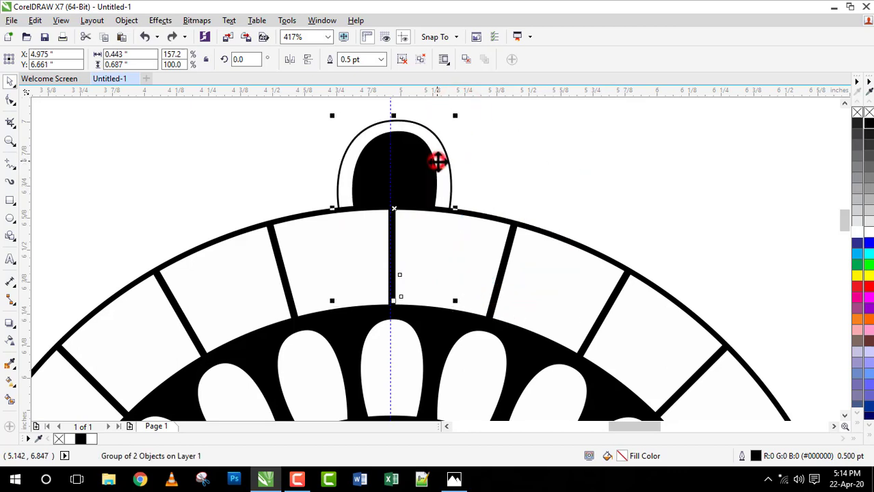
pyautogui.moveTo(457, 115); pyautogui.dragTo(468, 107)
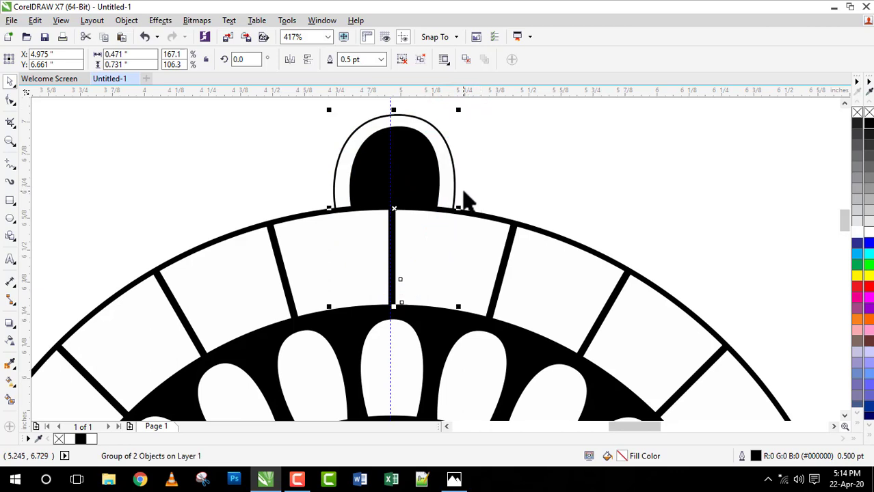
pyautogui.press('Down')
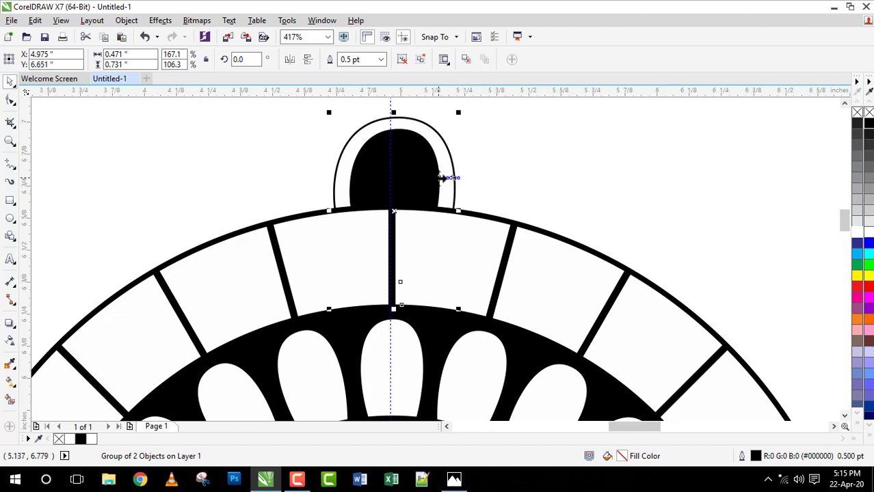
# - Align the enlarged petal group's horizontal center with the ornament's outer circle
pyautogui.scroll(-5, 430, 178)
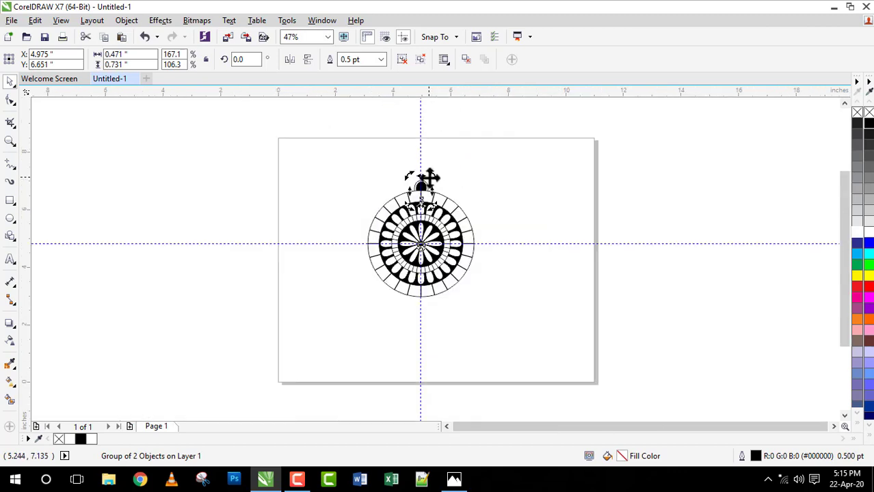
pyautogui.click(532, 185)
pyautogui.press('z')
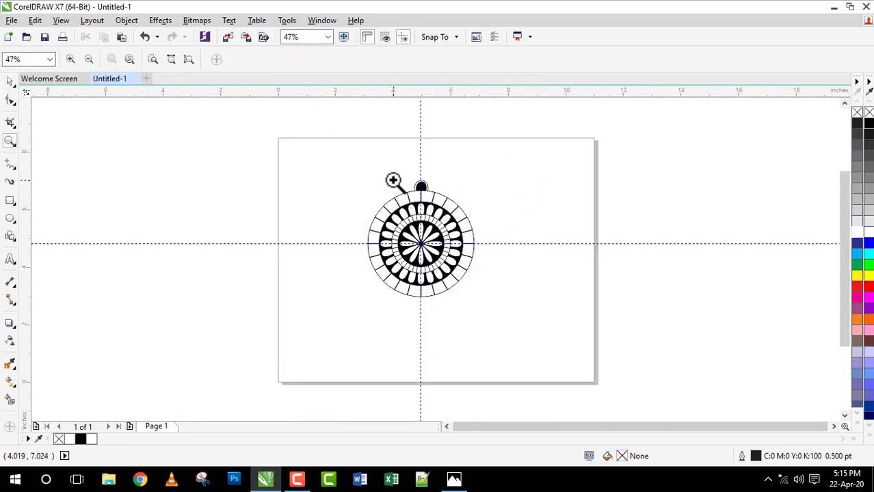
pyautogui.click(355, 160)
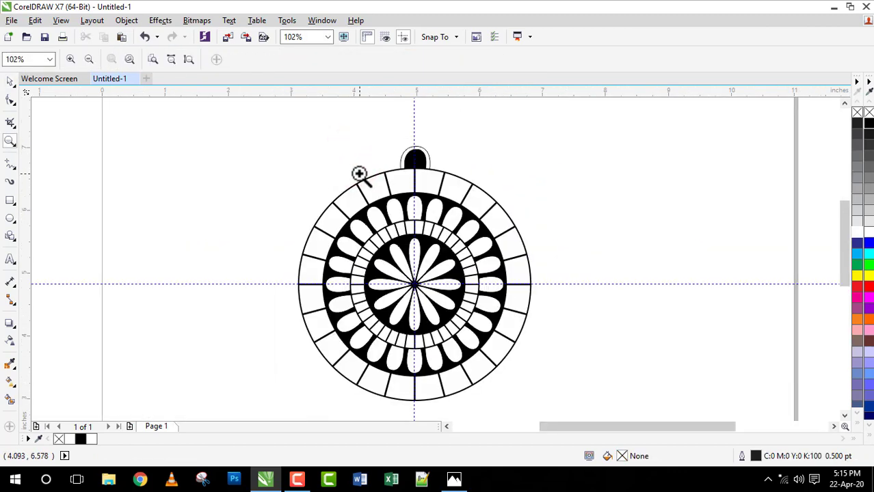
pyautogui.press('space')
pyautogui.click(419, 162)
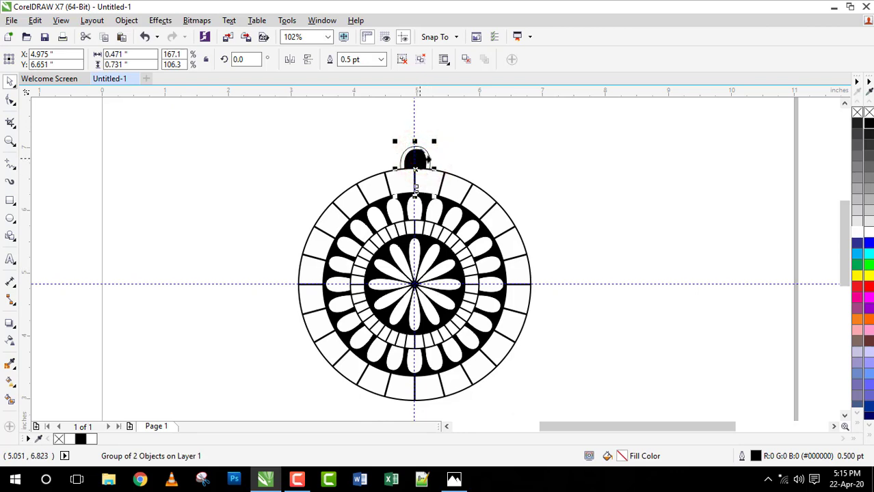
pyautogui.keyDown('shift'); pyautogui.click(450, 190); pyautogui.keyUp('shift')
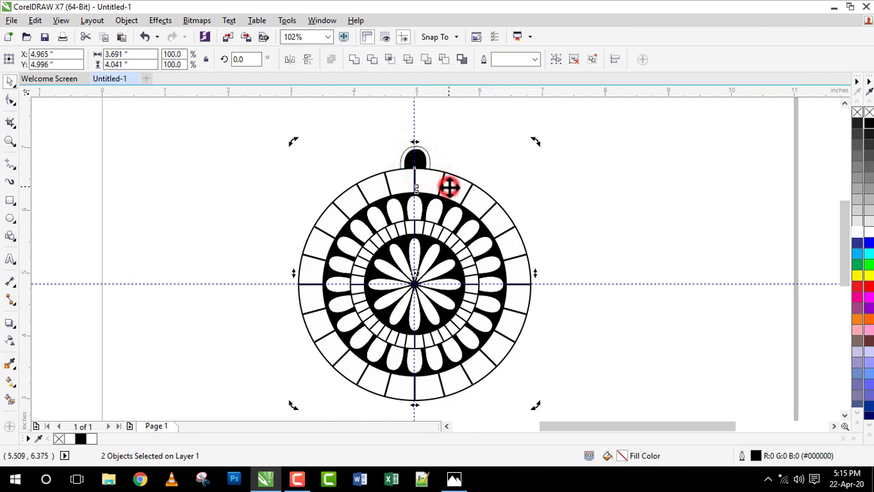
pyautogui.click(550, 170)
# - Rotate a copy of the petal group 15° clockwise about the ornament's center and repeat it until 24 petals surround the outer circle
pyautogui.click(420, 157)
pyautogui.click(424, 155)
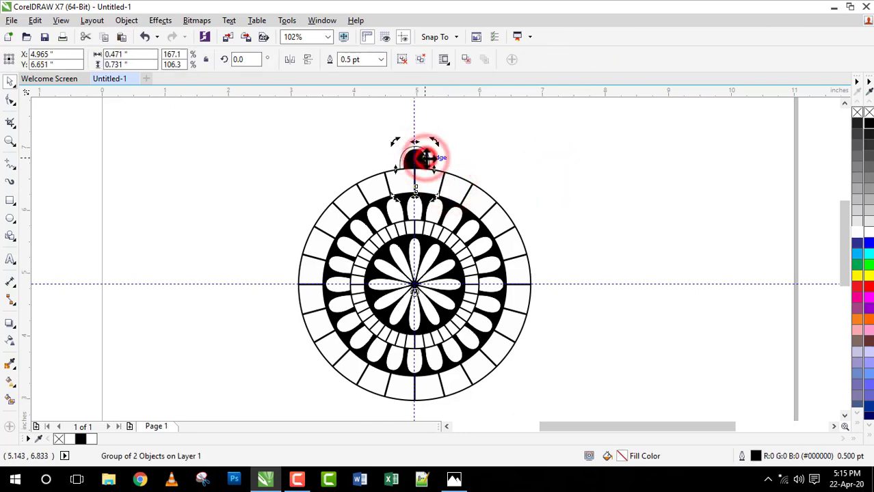
pyautogui.click(414, 293)
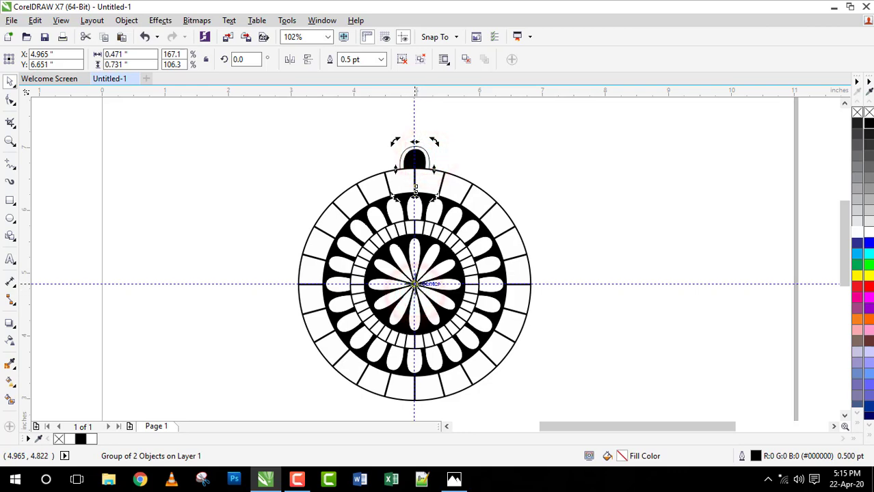
pyautogui.moveTo(434, 142); pyautogui.dragTo(469, 152)
pyautogui.hotkey('ctrl', 'r')
pyautogui.hotkey('ctrl', 'r')
pyautogui.hotkey('ctrl', 'r')
pyautogui.hotkey('ctrl', 'r')
pyautogui.hotkey('ctrl', 'r')
pyautogui.hotkey('ctrl', 'r')
pyautogui.hotkey('ctrl', 'r')
pyautogui.hotkey('ctrl', 'r')
pyautogui.hotkey('ctrl', 'r')
pyautogui.hotkey('ctrl', 'r')
pyautogui.hotkey('ctrl', 'r')
pyautogui.hotkey('ctrl', 'r')
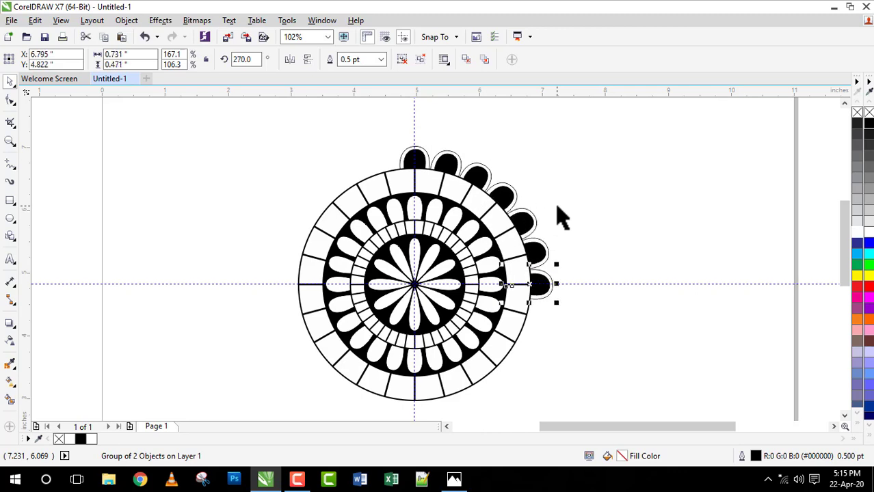
pyautogui.hotkey('ctrl', 'r')
pyautogui.hotkey('ctrl', 'r')
pyautogui.hotkey('ctrl', 'r')
pyautogui.hotkey('ctrl', 'r')
pyautogui.hotkey('ctrl', 'r')
pyautogui.hotkey('ctrl', 'r')
pyautogui.hotkey('ctrl', 'r')
pyautogui.hotkey('ctrl', 'r')
pyautogui.hotkey('ctrl', 'r')
pyautogui.hotkey('ctrl', 'r')
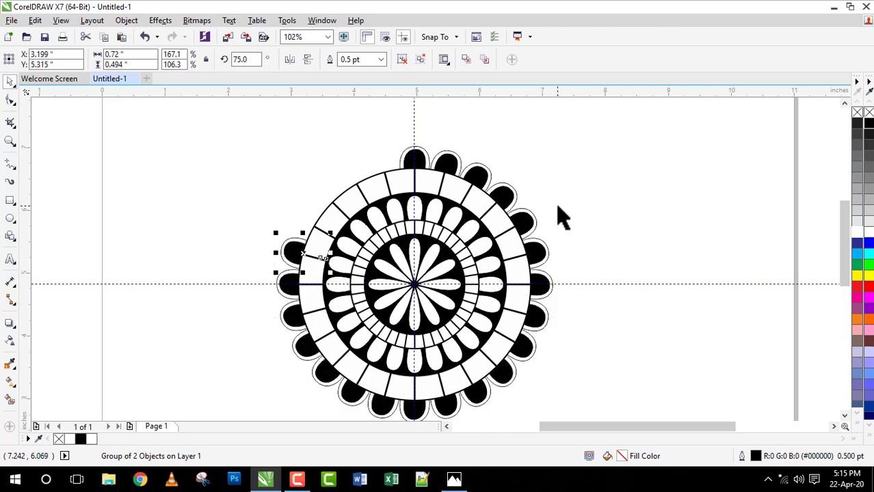
pyautogui.click(591, 188)
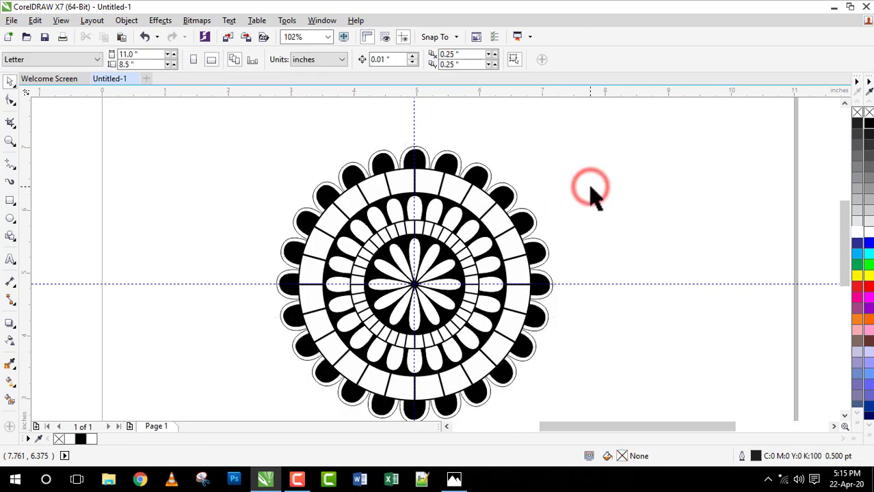
# - Draw a two-segment line about 0.59 × 1.31 inch from the vertical guideline above the ornament, diagonally down-left, then straight down to the petal ring
pyautogui.press('F5')
pyautogui.scroll(2, 402, 155)
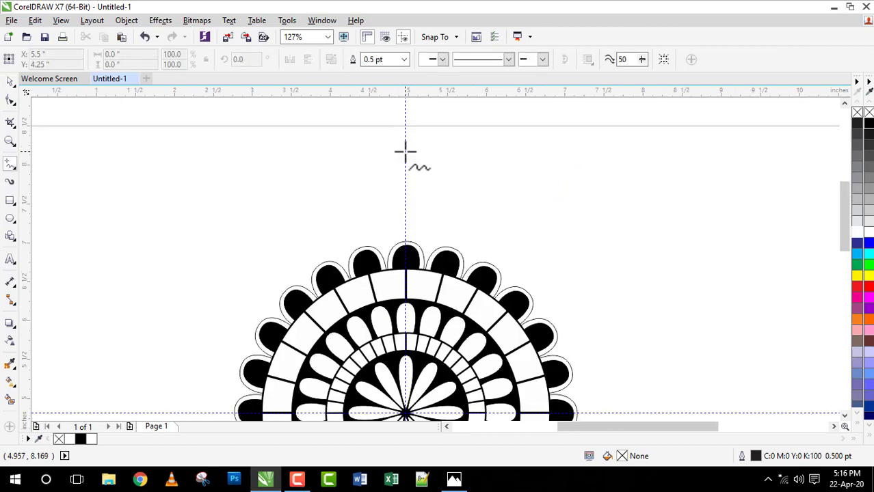
pyautogui.click(405, 144)
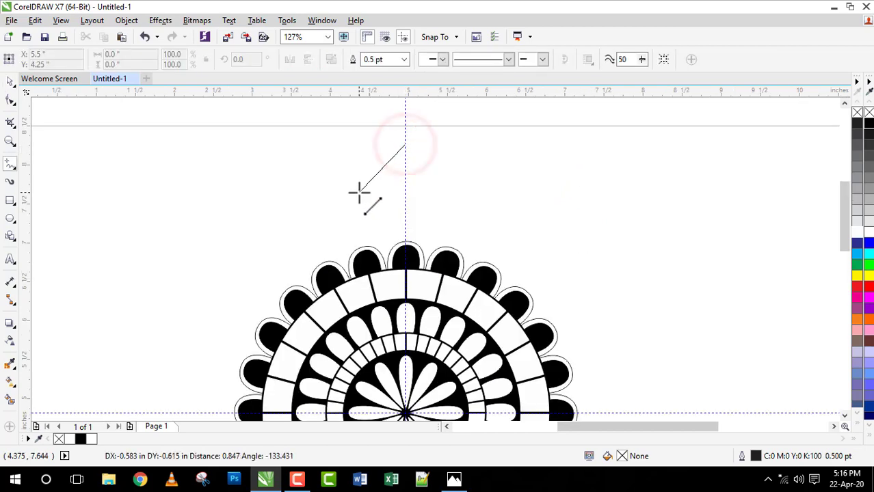
pyautogui.click(357, 191)
pyautogui.click(358, 192)
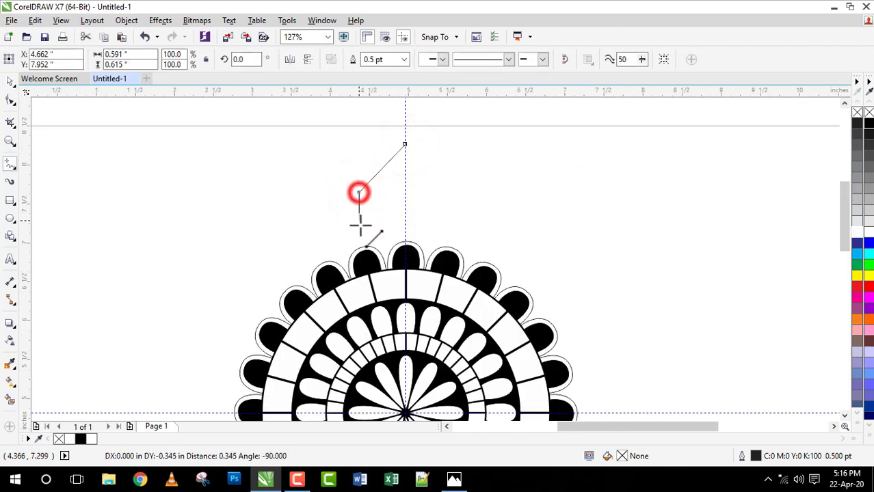
pyautogui.click(362, 248)
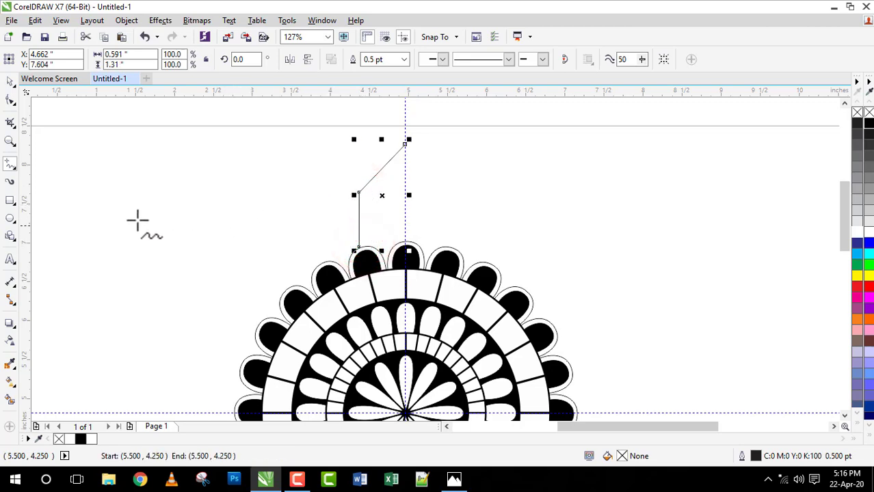
# - Convert both segments of the two-segment line to curves and bend them into a smooth S-shape bulging outward near the petals
pyautogui.click(10, 100)
pyautogui.click(379, 171)
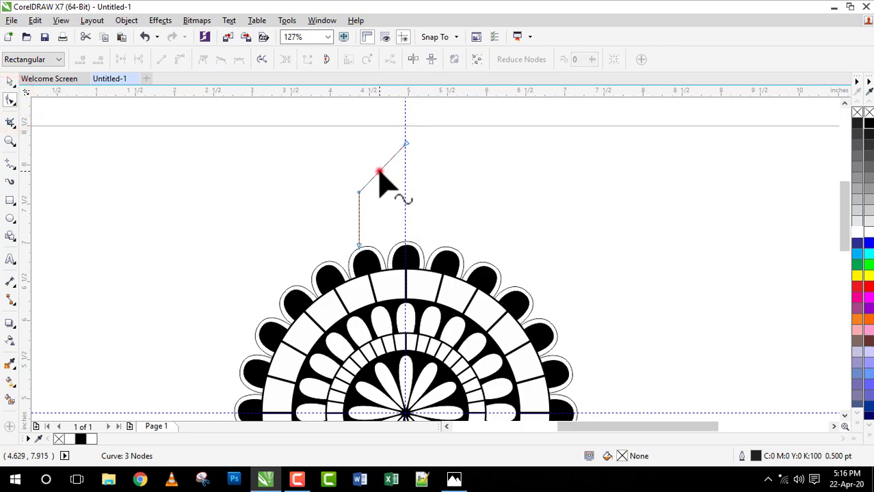
pyautogui.click(179, 59)
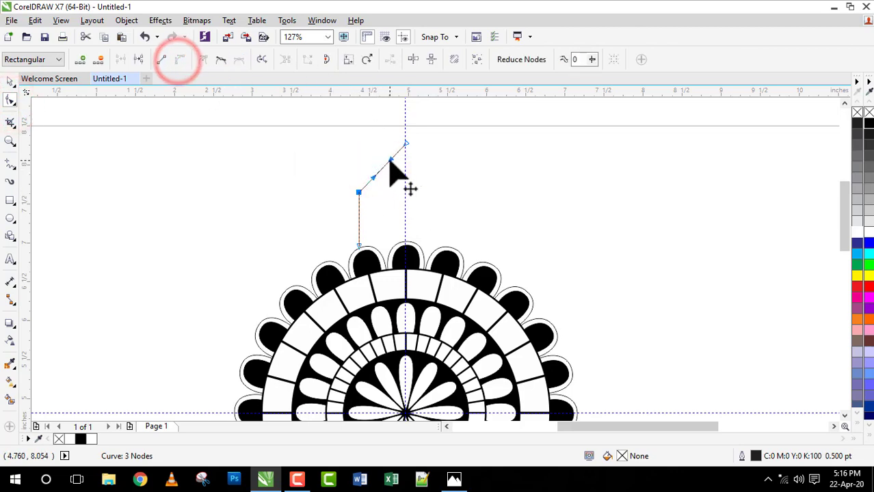
pyautogui.moveTo(388, 162); pyautogui.dragTo(399, 183)
pyautogui.click(359, 222)
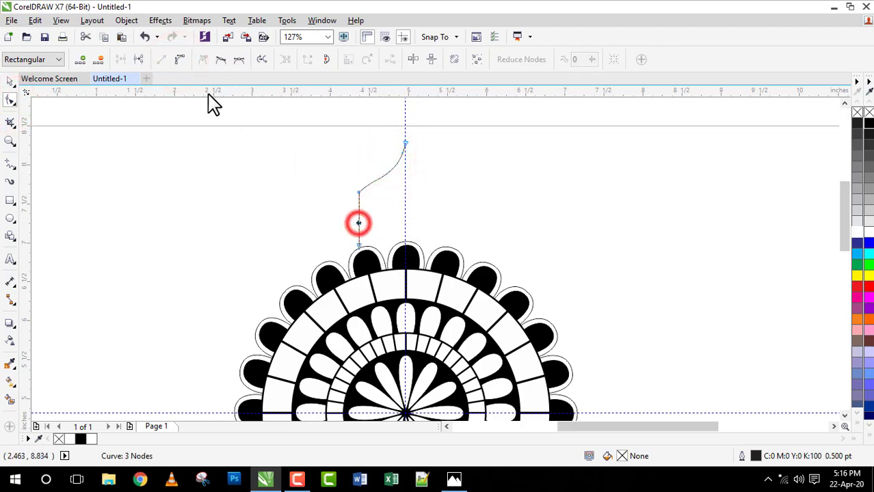
pyautogui.click(181, 59)
pyautogui.moveTo(357, 220); pyautogui.dragTo(344, 232)
pyautogui.click(356, 239)
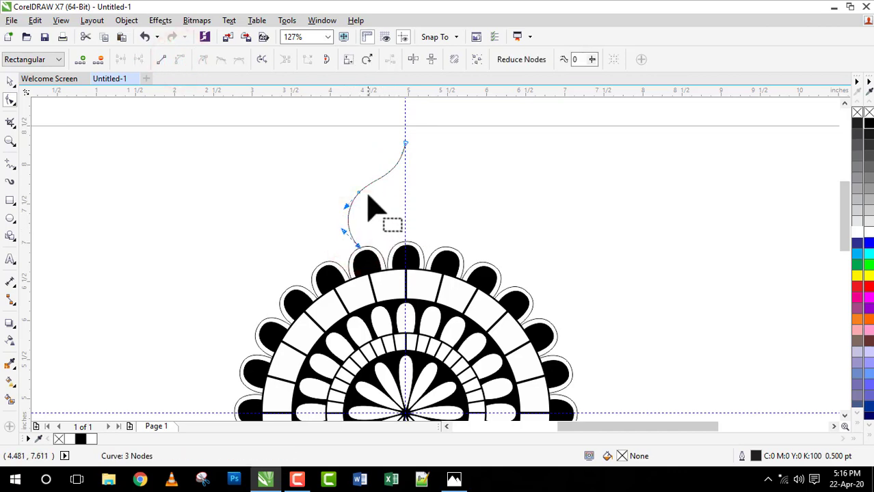
pyautogui.click(360, 192)
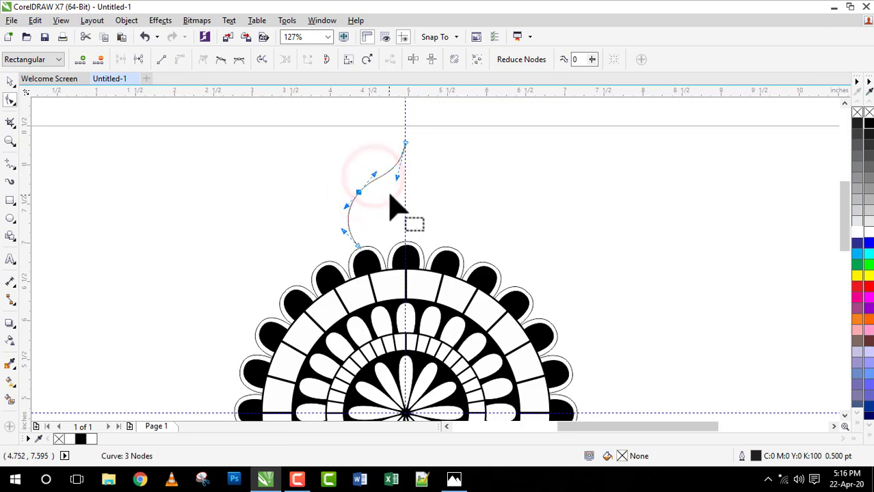
# - Mirror a copy of the curve across the vertical guideline and set both halves' outline width to 2.0 pt
pyautogui.press('space')
pyautogui.moveTo(361, 196); pyautogui.dragTo(451, 198)
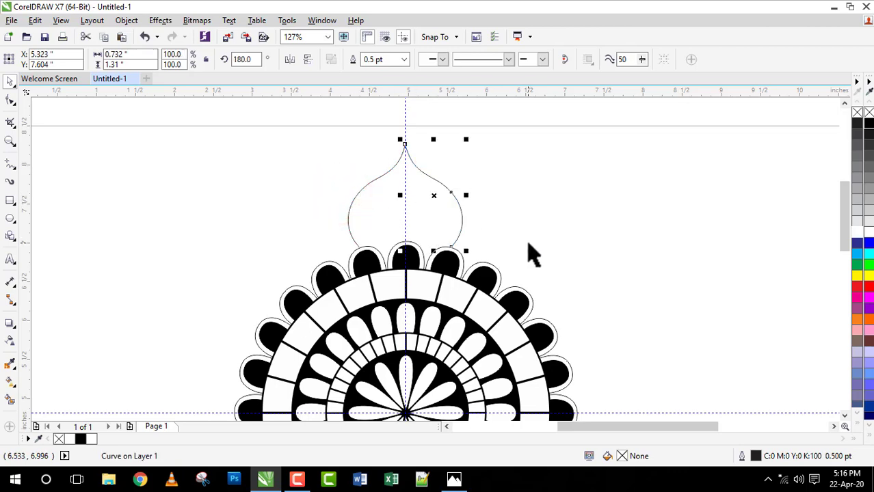
pyautogui.click(404, 59)
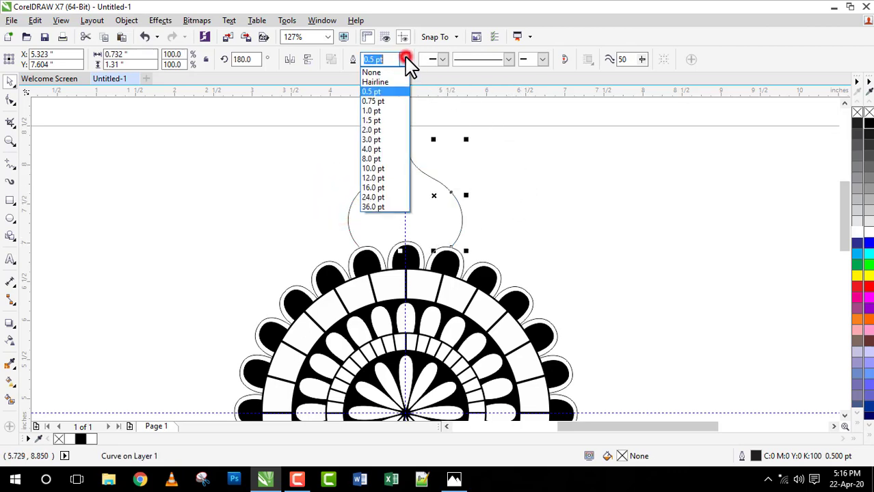
pyautogui.click(383, 132)
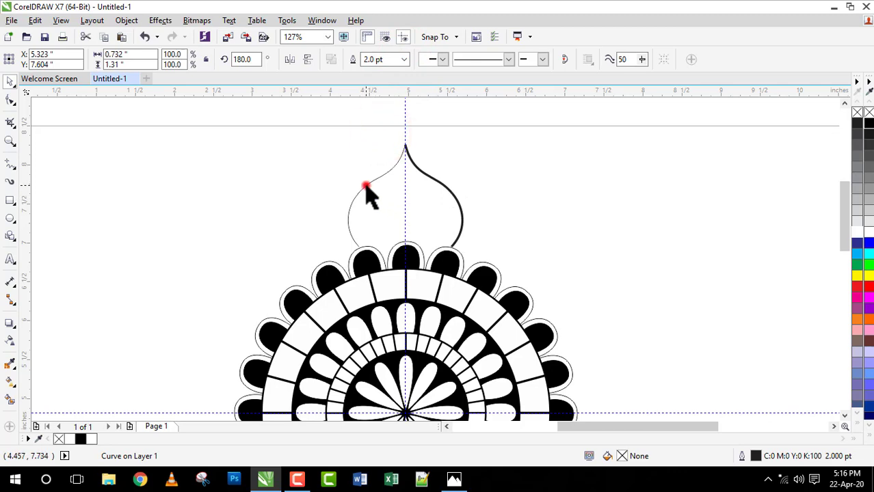
pyautogui.keyDown('shift'); pyautogui.click(366, 186); pyautogui.keyUp('shift')
pyautogui.click(535, 60)
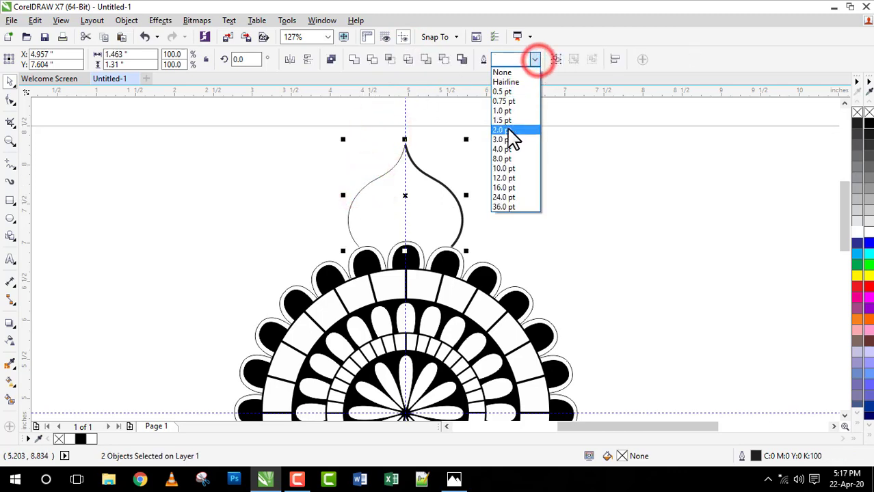
pyautogui.click(507, 130)
# - Combine the two mirrored halves into one curve and join their nodes at the upper tip
pyautogui.click(331, 59)
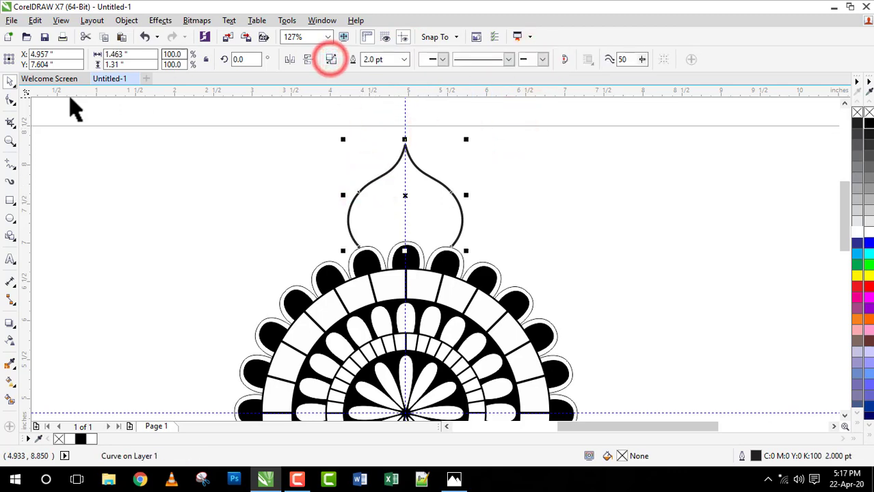
pyautogui.click(10, 101)
pyautogui.moveTo(382, 131); pyautogui.dragTo(437, 172)
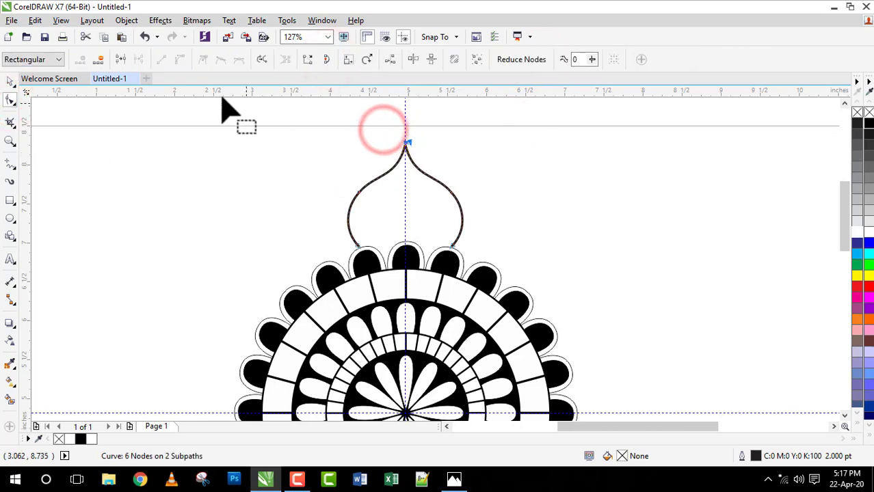
pyautogui.click(120, 59)
pyautogui.press('space')
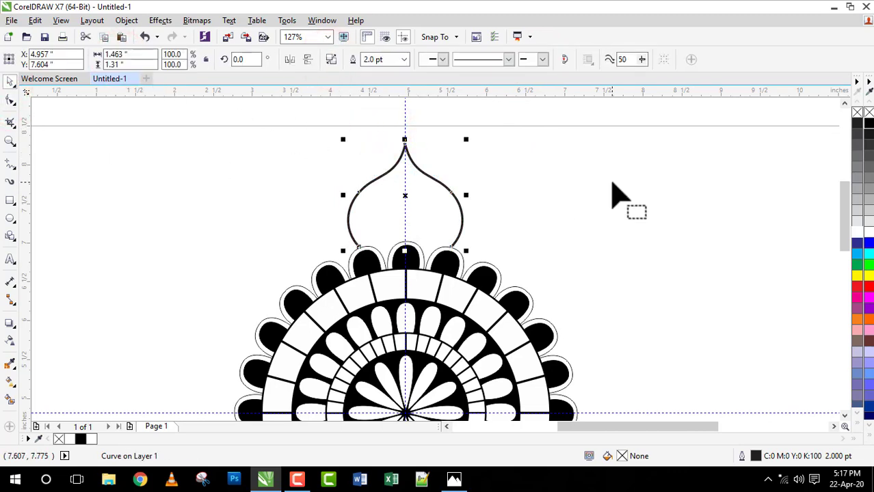
# - Create an enlarged concentric copy of the pointed outline, about 1.744 × 1.562 inches, and nudge it up about 0.05 inch
pyautogui.moveTo(470, 253); pyautogui.dragTo(485, 261)
pyautogui.press('Up')
pyautogui.press('Up')
pyautogui.press('Up')
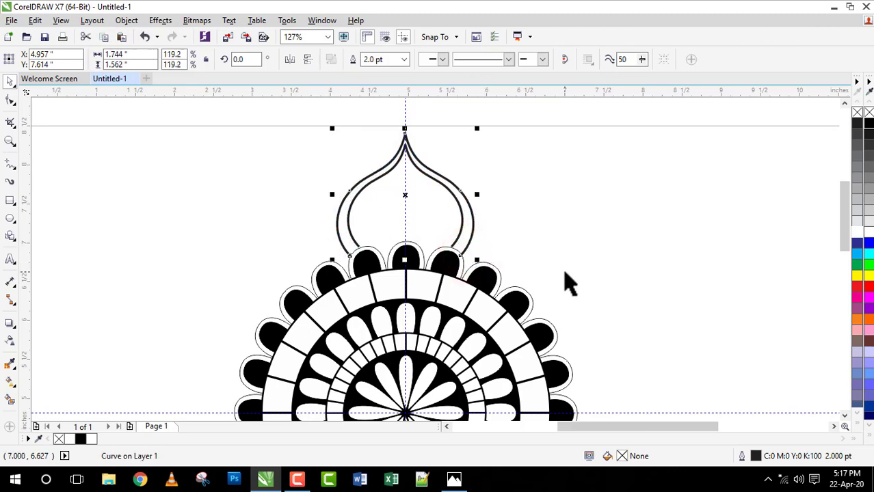
pyautogui.press('Up')
pyautogui.press('Up')
pyautogui.press('Up')
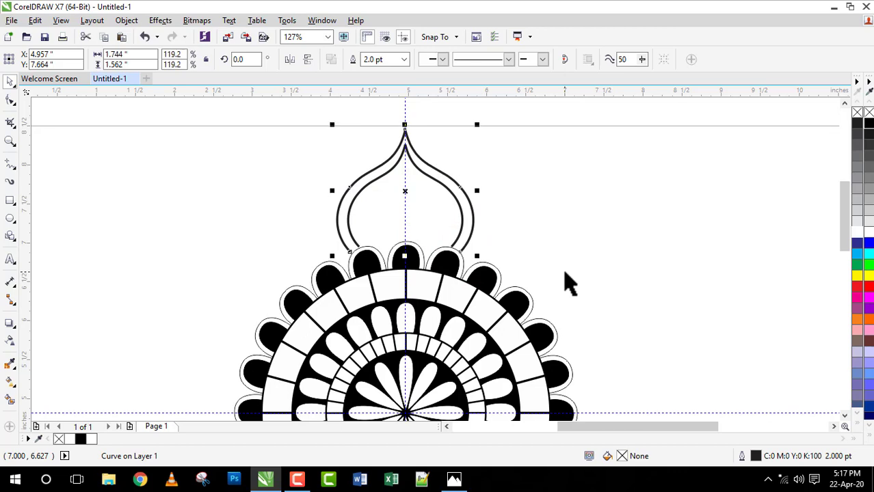
pyautogui.click(655, 198)
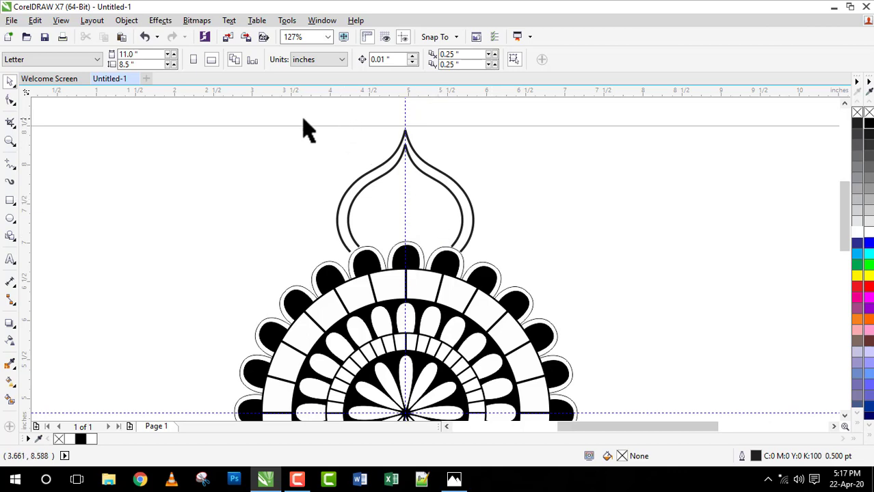
# - Move the two pointed outlines together about 0.28 inch upward, clear of the petal ring
pyautogui.moveTo(311, 108); pyautogui.dragTo(371, 146)
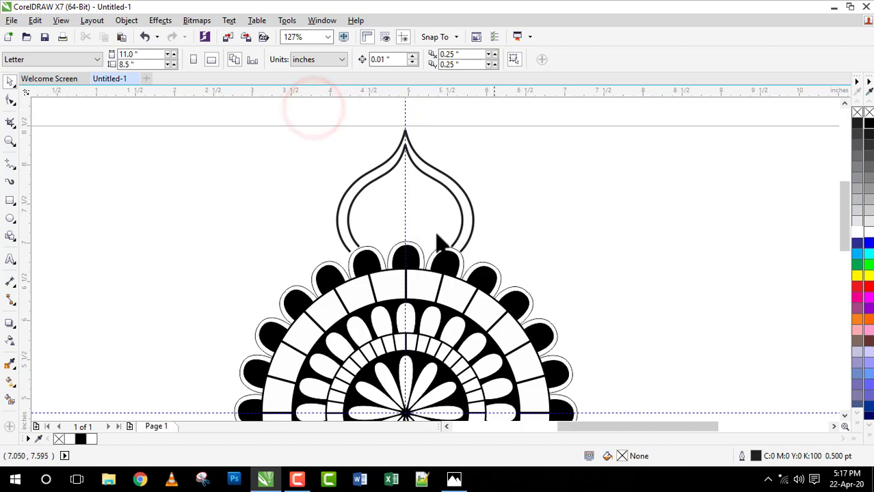
pyautogui.click(421, 216)
pyautogui.click(533, 221)
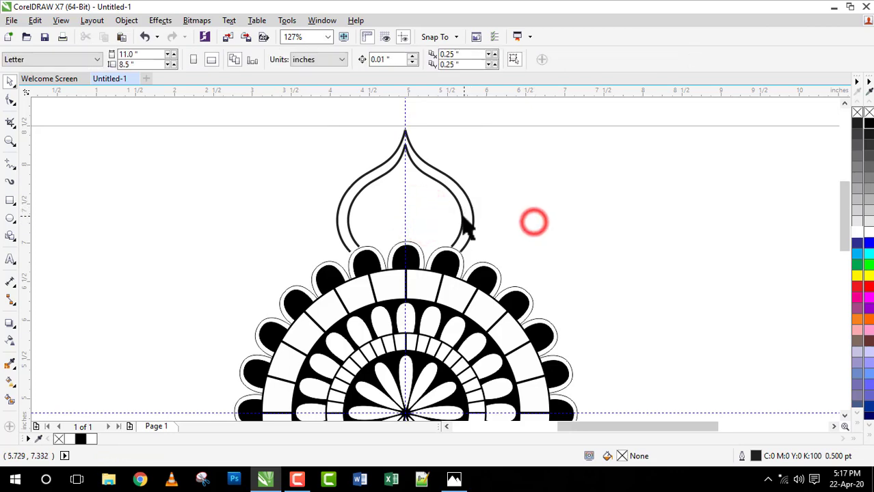
pyautogui.click(463, 214)
pyautogui.keyDown('shift'); pyautogui.click(471, 220); pyautogui.keyUp('shift')
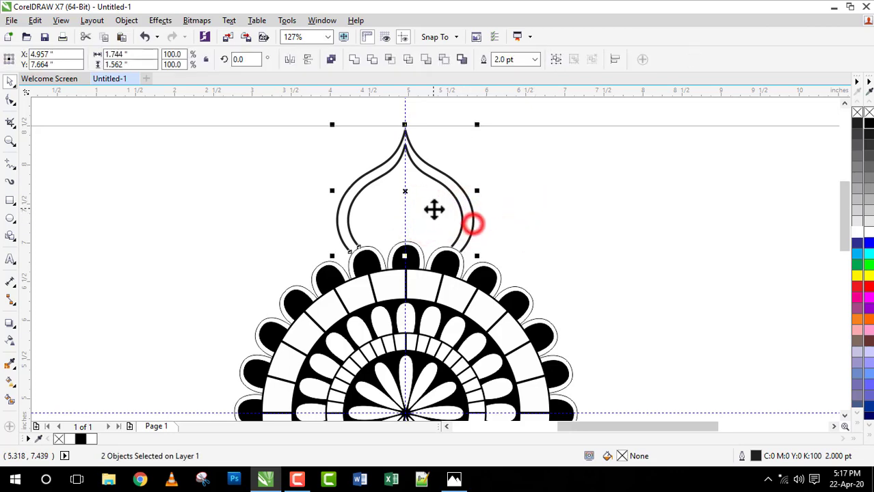
pyautogui.moveTo(432, 208); pyautogui.dragTo(433, 187)
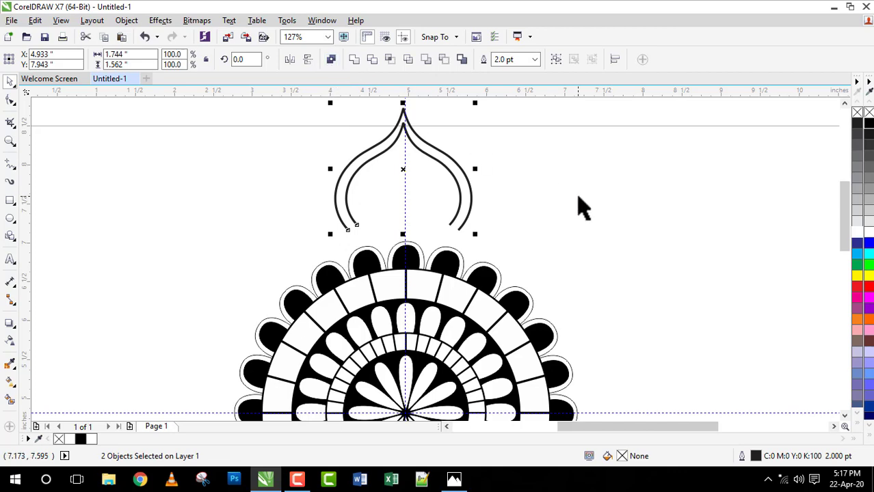
pyautogui.click(578, 198)
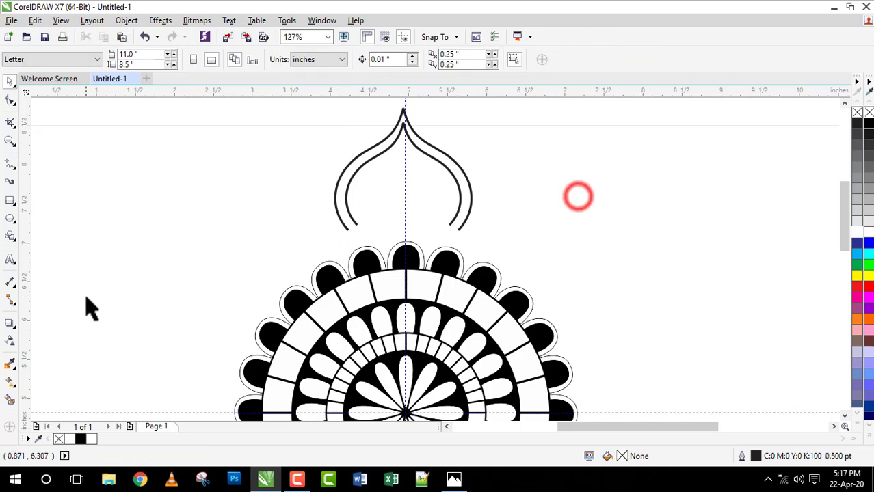
# - Draw a three-segment line about 1.408 × 0.232 inch linking the lower ends of the pointed outlines, passing through the inner right end
pyautogui.click(10, 166)
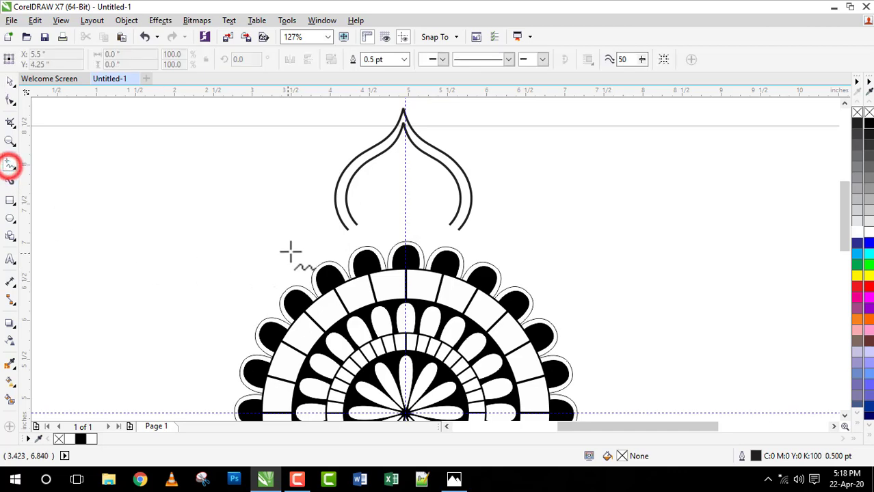
pyautogui.press('z')
pyautogui.moveTo(298, 188); pyautogui.dragTo(335, 218)
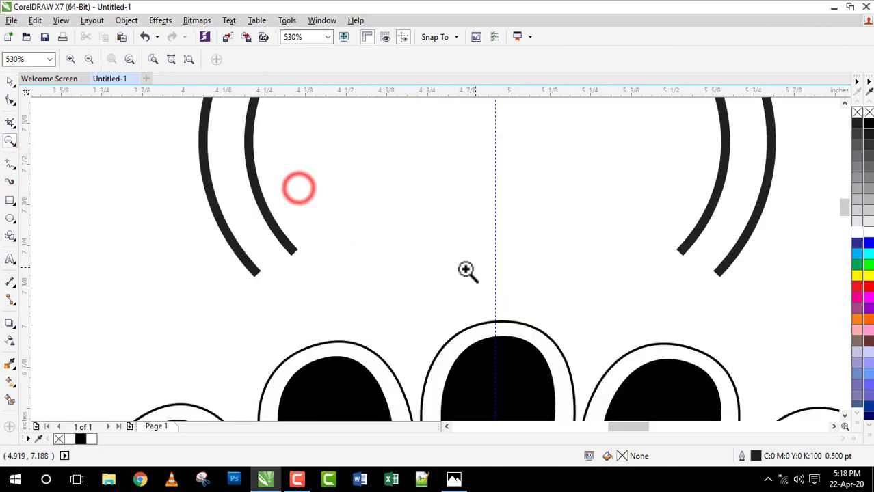
pyautogui.click(11, 165)
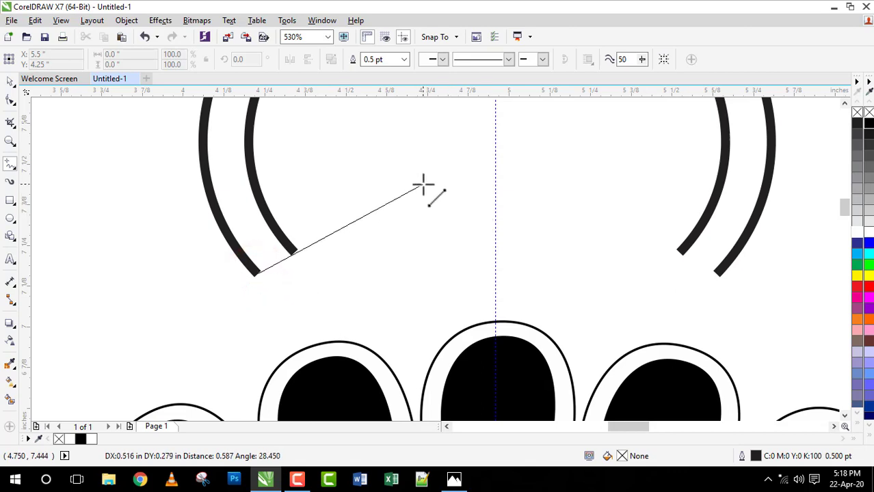
pyautogui.click(385, 199)
pyautogui.click(385, 199)
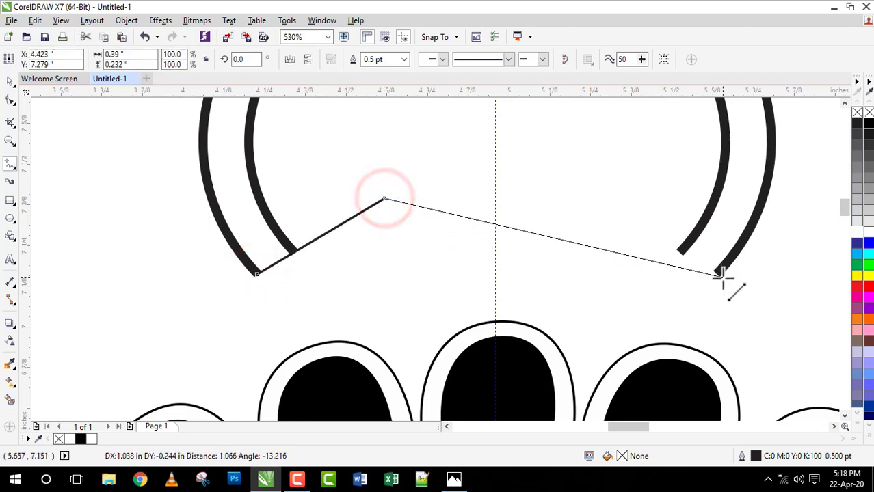
pyautogui.click(679, 251)
pyautogui.click(679, 251)
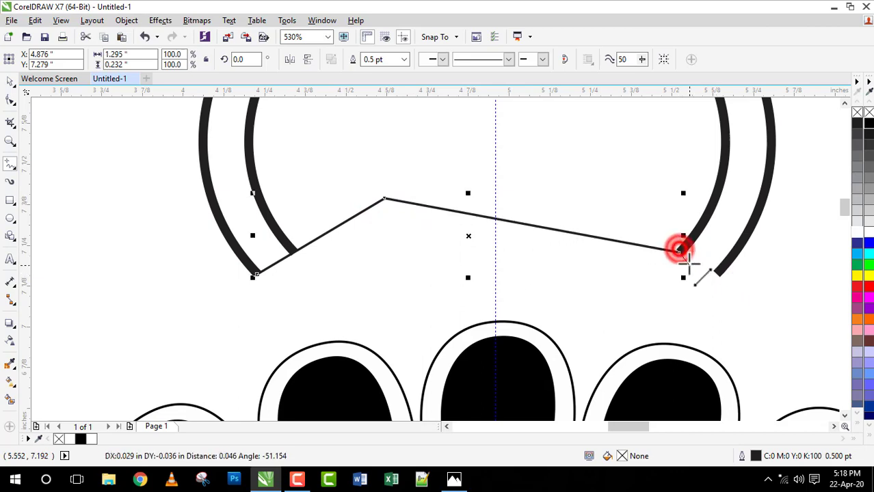
pyautogui.click(719, 274)
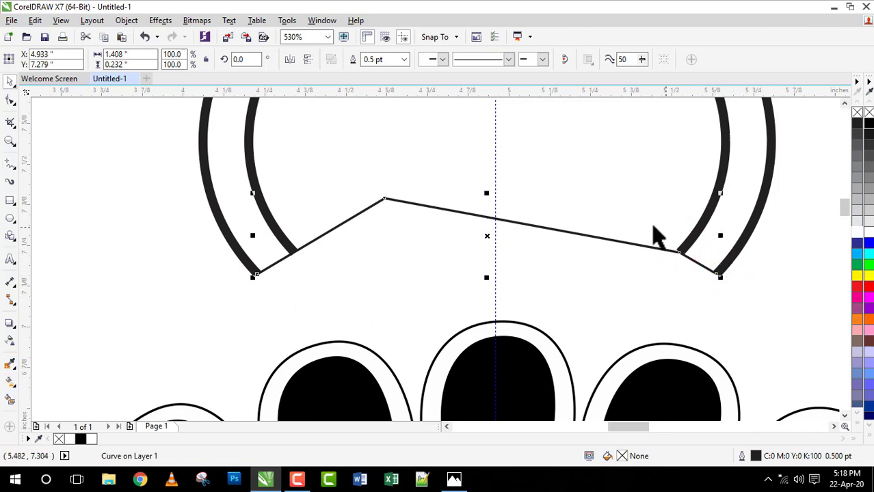
# - Combine the two pointed outlines and the connecting line into one curve and apply a blue fill
pyautogui.hotkey('shift', 'F4')
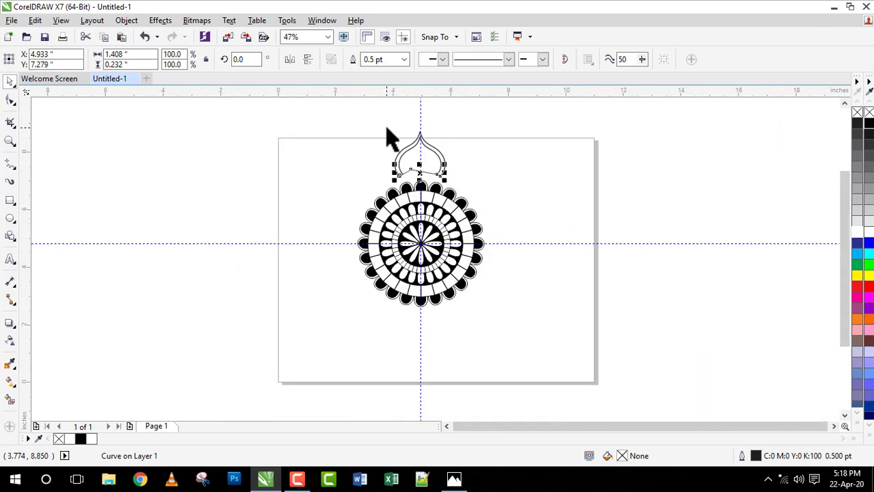
pyautogui.moveTo(385, 129); pyautogui.dragTo(455, 191)
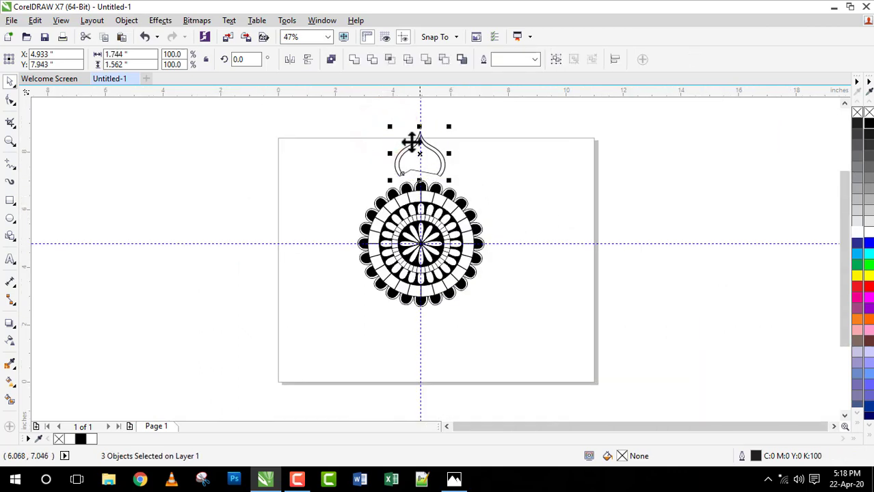
pyautogui.click(331, 59)
pyautogui.click(857, 244)
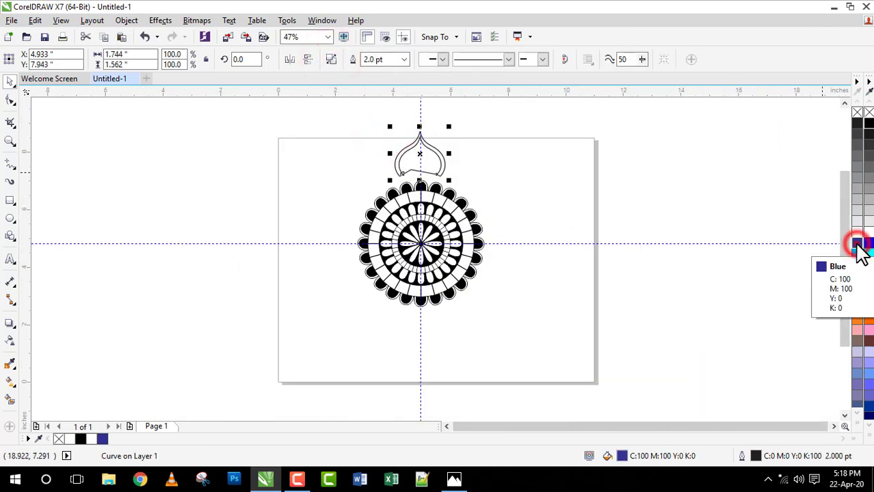
pyautogui.click(563, 179)
# - Use Smart Fill to create fill shapes for the inner area and the outer band of the pointed shape
pyautogui.press('z')
pyautogui.moveTo(369, 125); pyautogui.dragTo(481, 202)
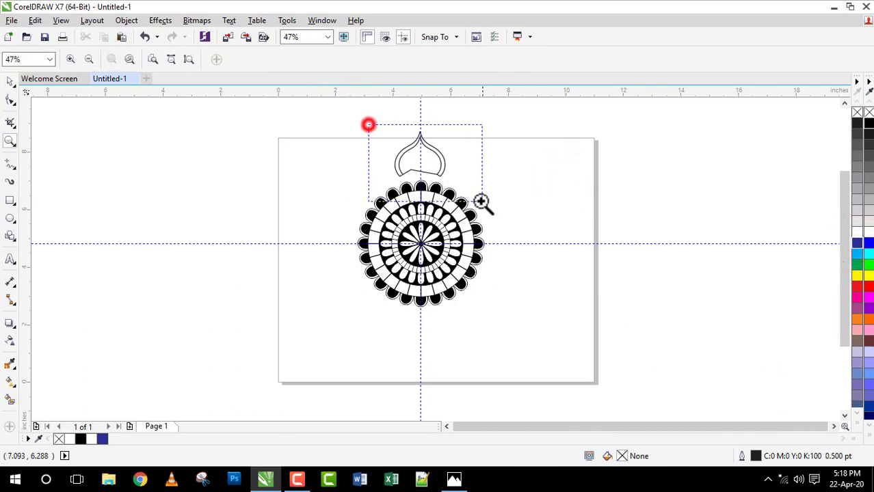
pyautogui.click(11, 400)
pyautogui.click(372, 227)
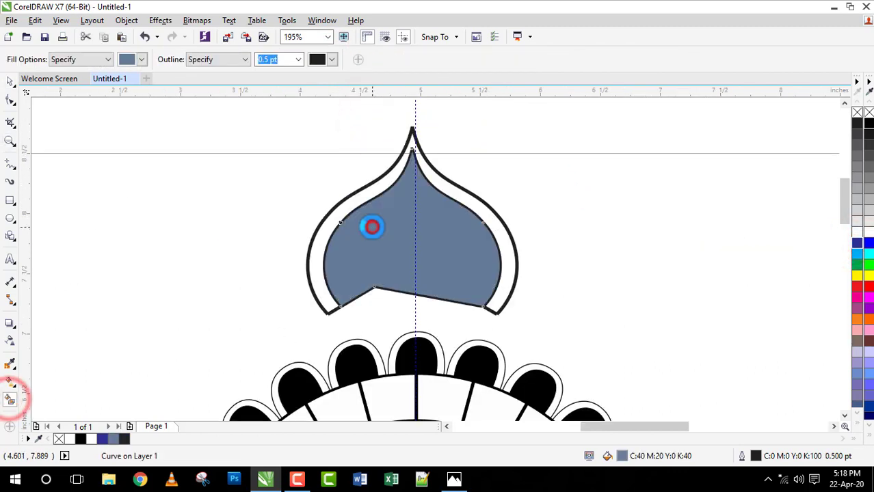
pyautogui.click(350, 203)
pyautogui.press('space')
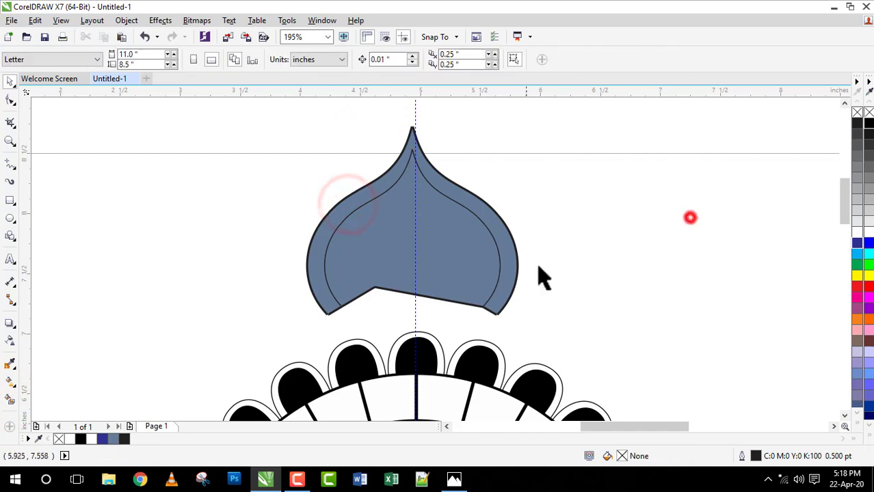
# - Recolor the inner area and the outer band of the pointed shape white
pyautogui.click(462, 247)
pyautogui.click(860, 230)
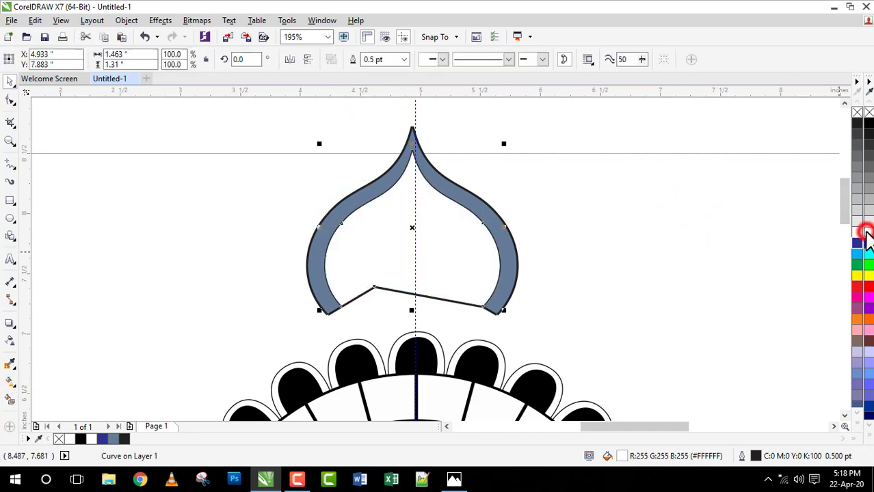
pyautogui.click(512, 260)
pyautogui.click(859, 231)
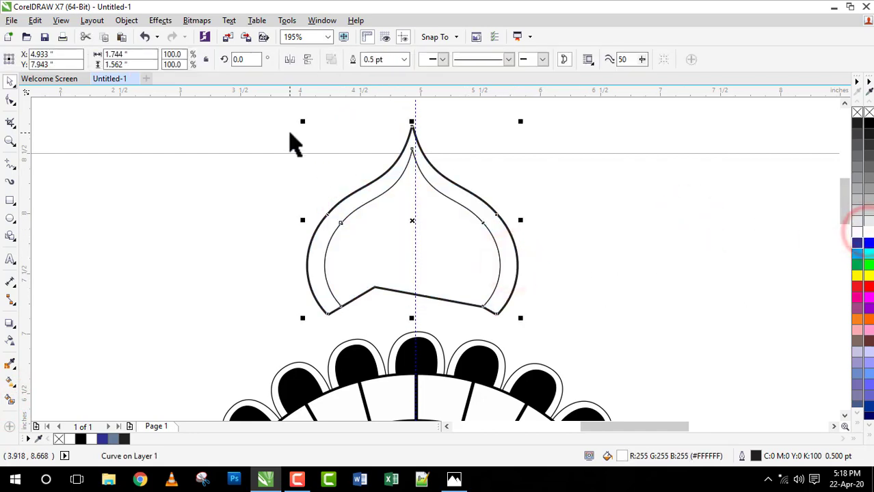
# - Set the outline width of the pointed petal's three objects to 2.0 pt and group them
pyautogui.moveTo(279, 103); pyautogui.dragTo(558, 334)
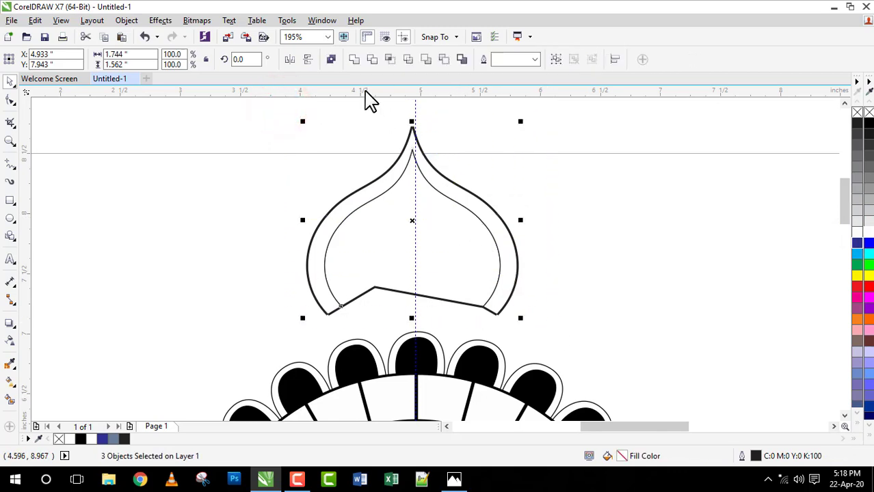
pyautogui.click(534, 60)
pyautogui.click(507, 130)
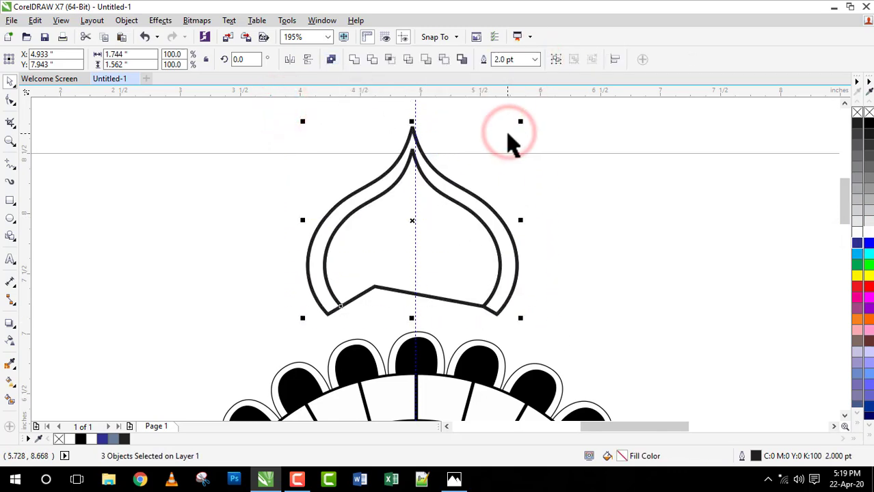
pyautogui.click(555, 60)
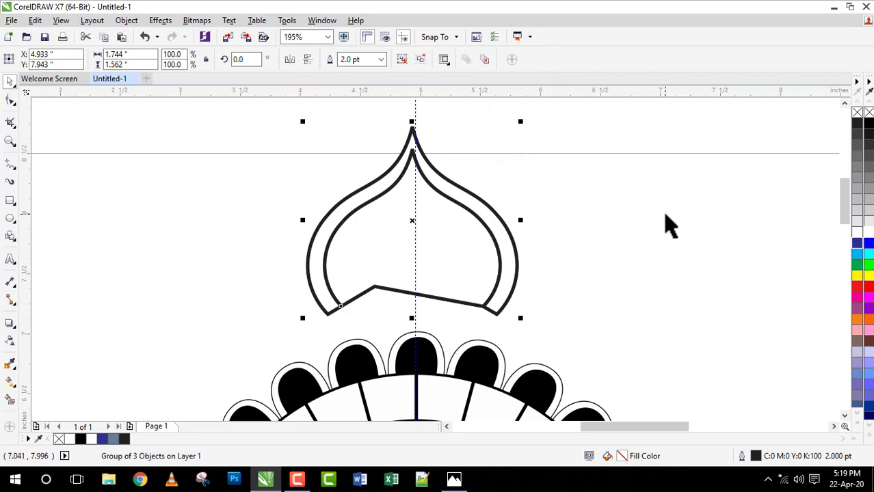
# - Color the petal group's outline black and center the group horizontally on the circular ornament
pyautogui.hotkey('shift', 'F4')
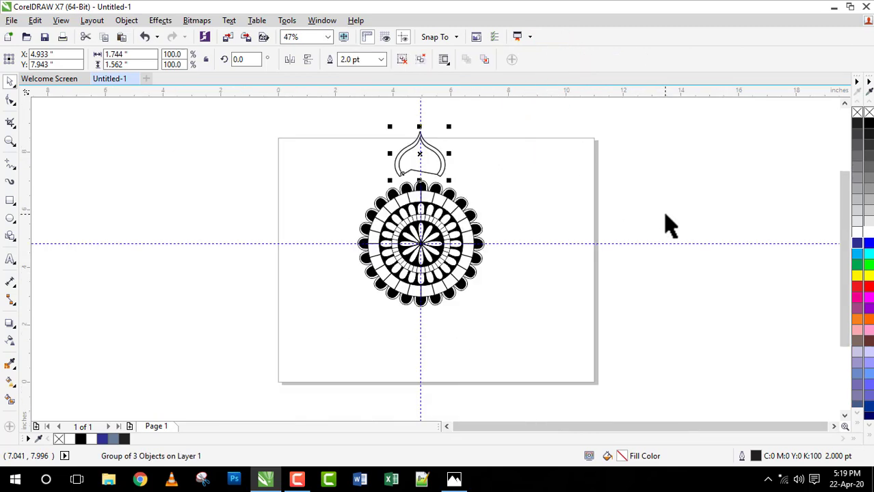
pyautogui.rightClick(868, 123)
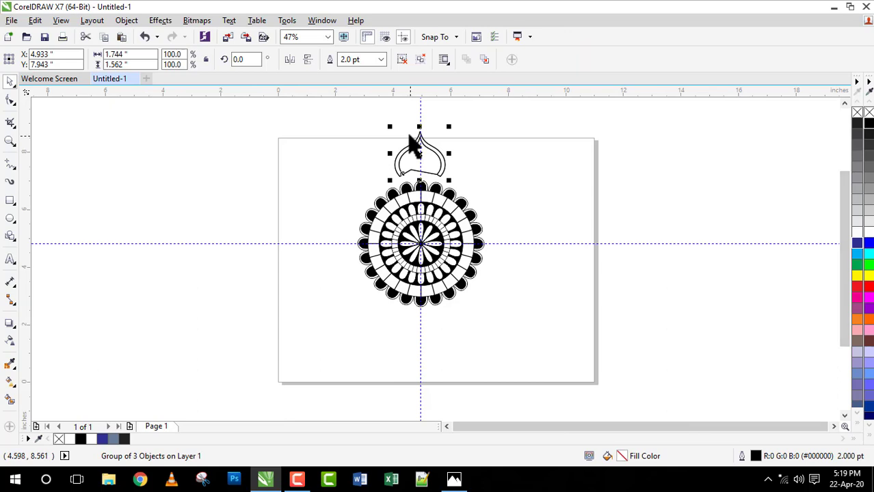
pyautogui.press('z')
pyautogui.moveTo(365, 121); pyautogui.dragTo(482, 205)
pyautogui.press('space')
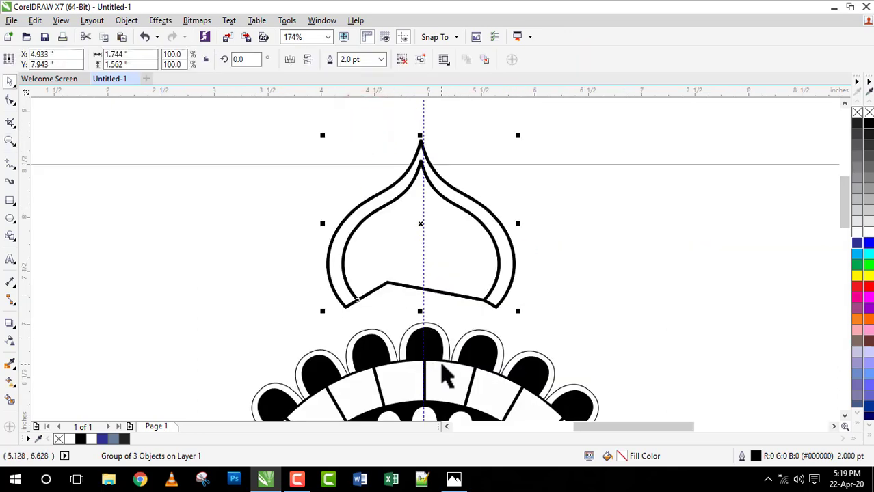
pyautogui.keyDown('shift'); pyautogui.click(443, 365); pyautogui.keyUp('shift')
pyautogui.press('c')
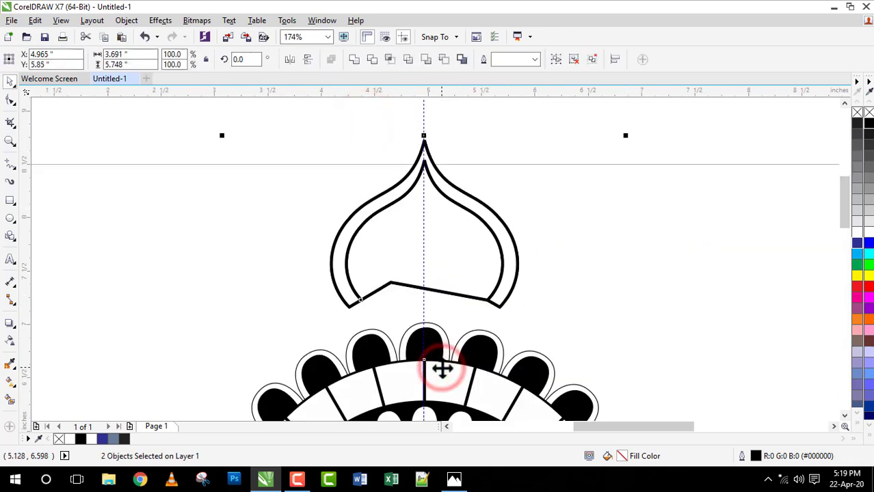
# - Nudge the petal group down onto the ring of small petals, to Y 7.463 inches
pyautogui.click(569, 313)
pyautogui.click(510, 280)
pyautogui.press('Down')
pyautogui.press('Down')
pyautogui.press('Down')
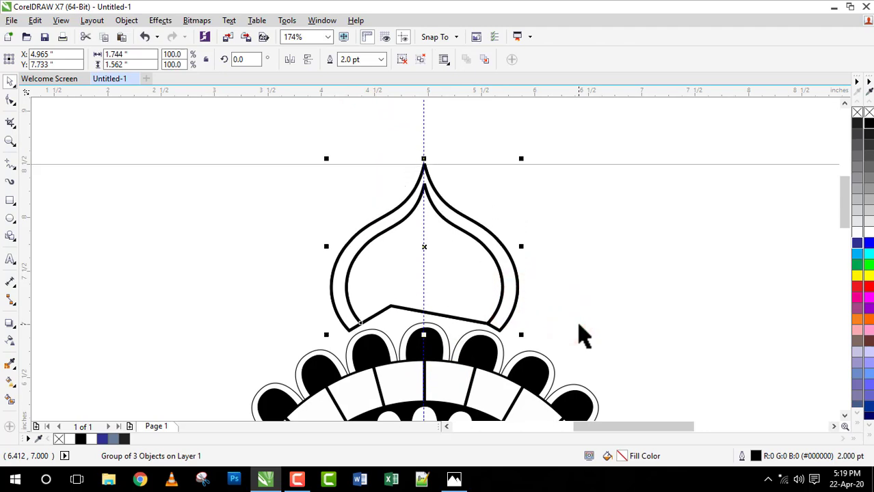
pyautogui.press('Down')
pyautogui.press('Down')
pyautogui.press('Down')
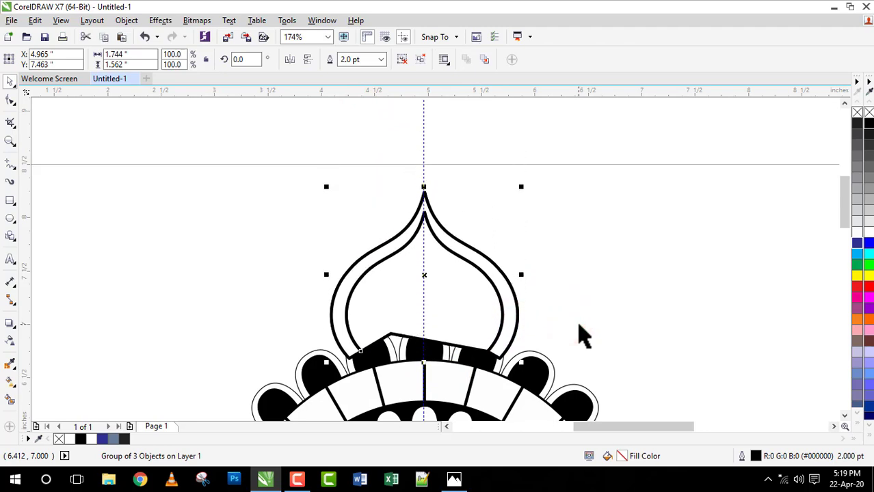
# - Send the petal group behind the ornament and nudge it down to Y 7.203 inches
pyautogui.hotkey('shift', 'pagedown')
pyautogui.press('Down')
pyautogui.press('Down')
pyautogui.press('Down')
pyautogui.press('Down')
pyautogui.press('Down')
pyautogui.press('Down')
pyautogui.press('Down')
pyautogui.press('Down')
pyautogui.press('Down')
pyautogui.press('Down')
pyautogui.press('Down')
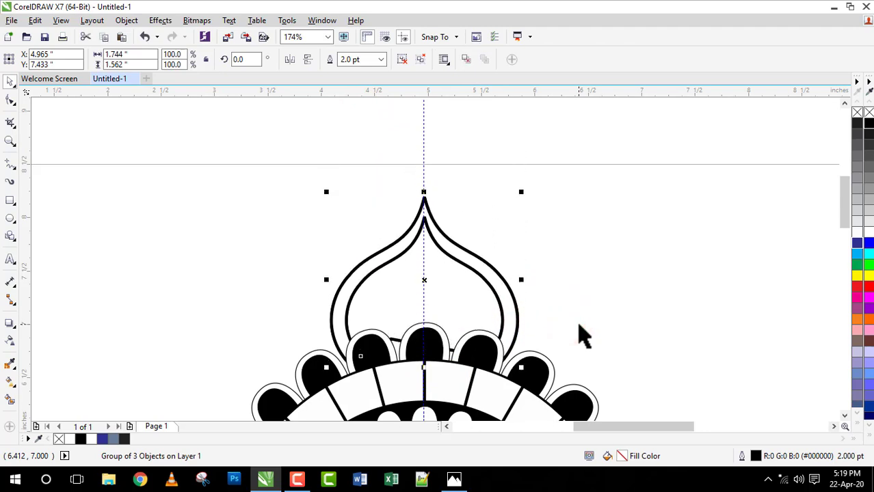
pyautogui.press('Down')
pyautogui.press('Down')
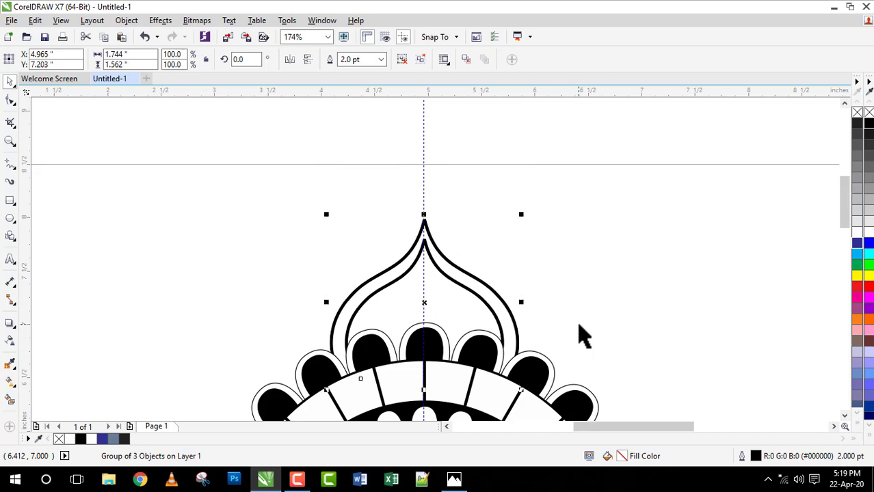
# - Try rotating the petal group about the ornament's center, and undo the rotation
pyautogui.hotkey('shift', 'F4')
pyautogui.press('z')
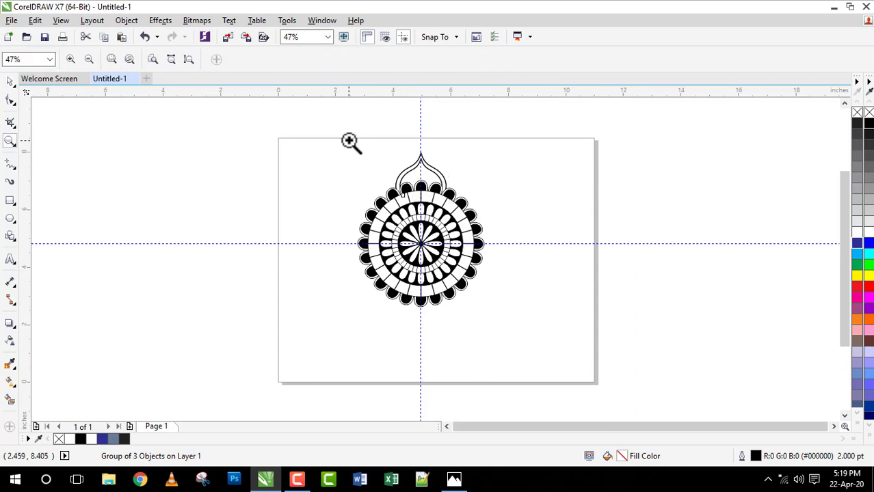
pyautogui.moveTo(344, 147); pyautogui.dragTo(492, 320)
pyautogui.press('space')
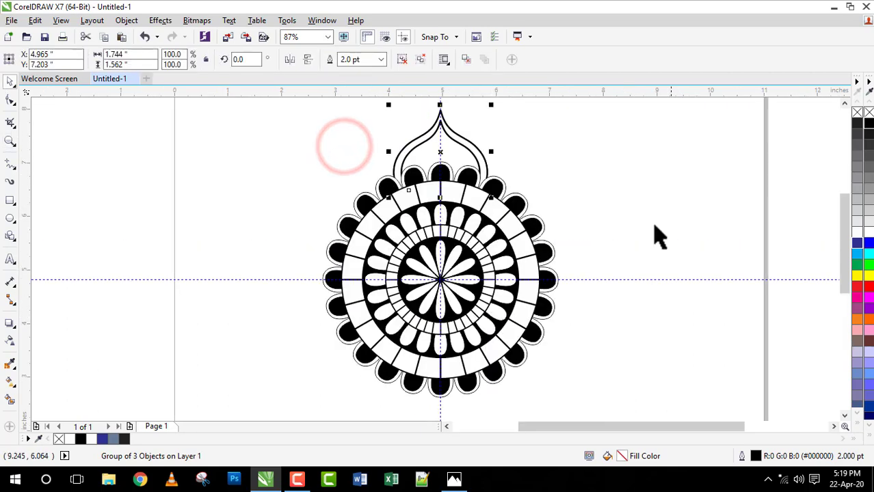
pyautogui.click(681, 196)
pyautogui.click(459, 147)
pyautogui.click(441, 152)
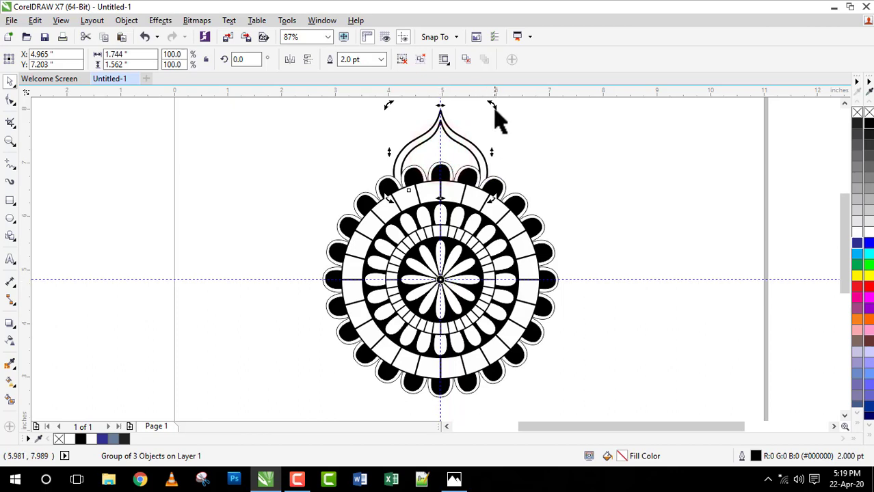
pyautogui.moveTo(492, 105)
pyautogui.mouseDown()
pyautogui.moveTo(577, 153)
pyautogui.moveTo(636, 209)
pyautogui.mouseUp()
pyautogui.hotkey('ctrl', 'z')
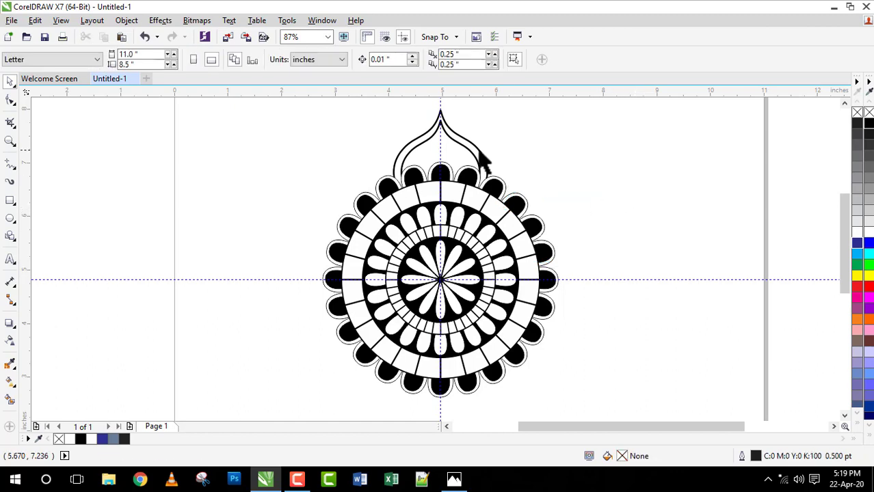
# - Scale the petal group proportionally about its center to 88.9 %, about 1.55 × 1.388 inches
pyautogui.click(468, 143)
pyautogui.click(467, 143)
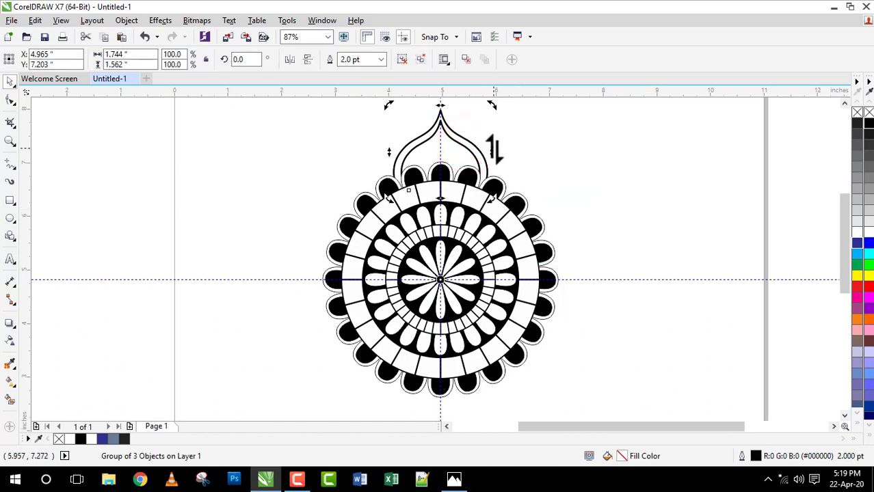
pyautogui.click(475, 151)
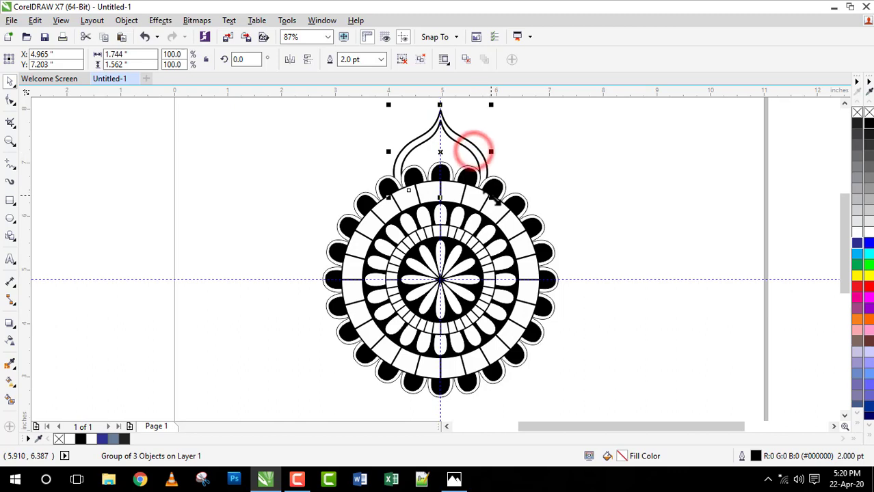
pyautogui.moveTo(492, 195); pyautogui.dragTo(490, 196)
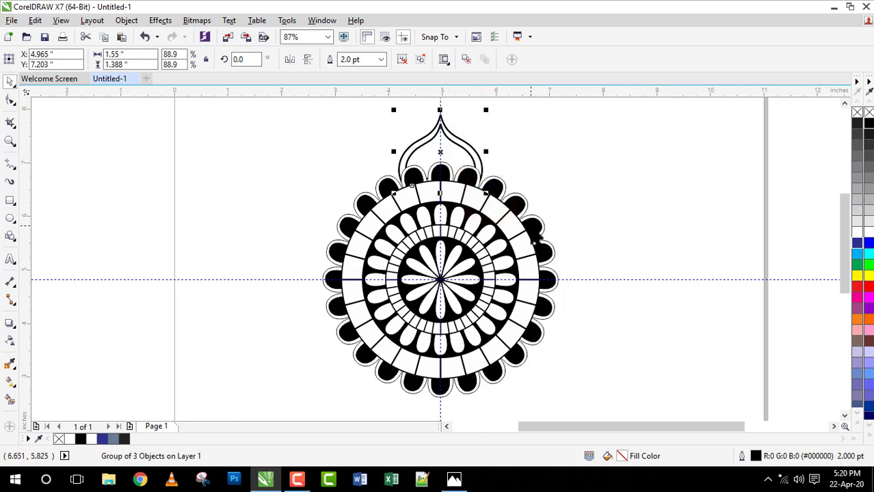
# - Nudge the reduced petal group down to Y 7.163 inches
pyautogui.press('Up')
pyautogui.press('Up')
pyautogui.press('Down')
pyautogui.press('Down')
pyautogui.press('Down')
pyautogui.press('Down')
pyautogui.press('Down')
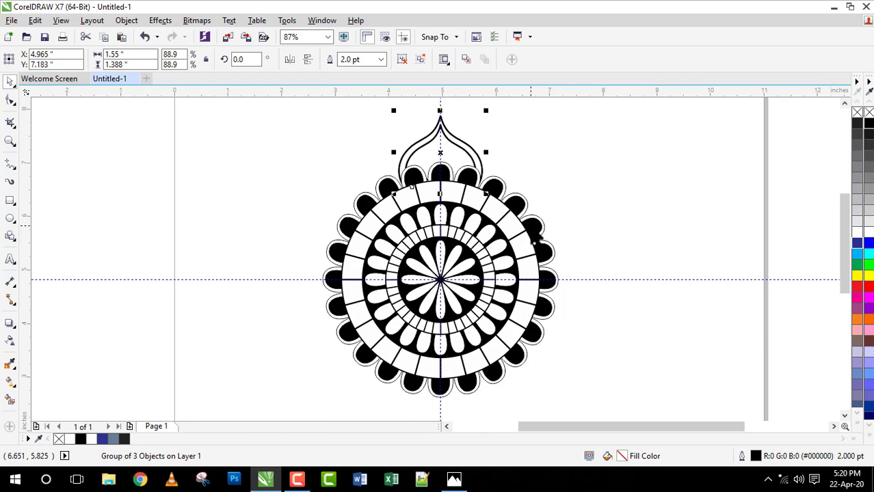
pyautogui.press('Down')
pyautogui.press('Down')
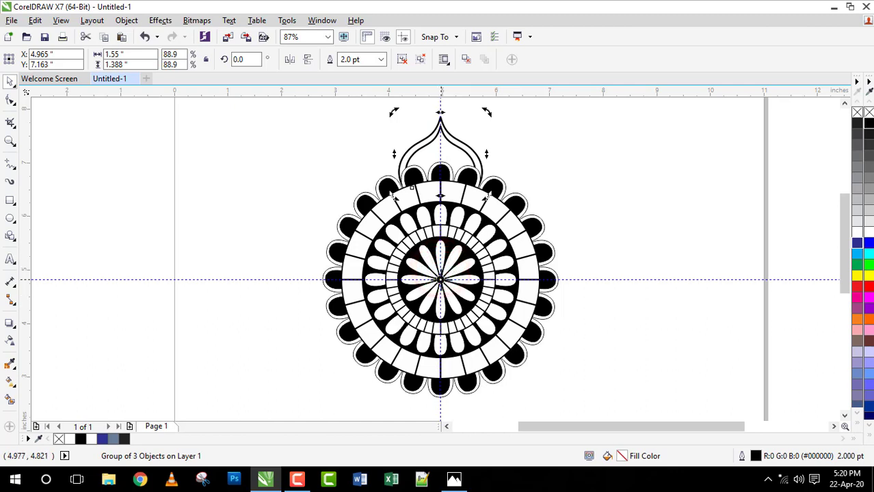
# - Rotate a copy of the petal group 45° clockwise about the ornament's center and repeat it to complete a ring of eight petals
pyautogui.moveTo(488, 114); pyautogui.dragTo(576, 195)
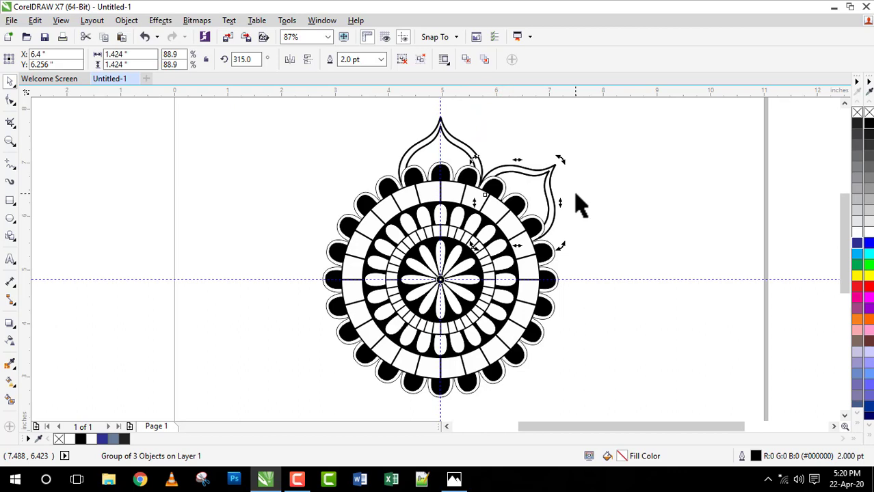
pyautogui.hotkey('ctrl', 'r')
pyautogui.hotkey('ctrl', 'r')
pyautogui.hotkey('ctrl', 'r')
pyautogui.hotkey('ctrl', 'r')
pyautogui.hotkey('ctrl', 'r')
pyautogui.hotkey('ctrl', 'r')
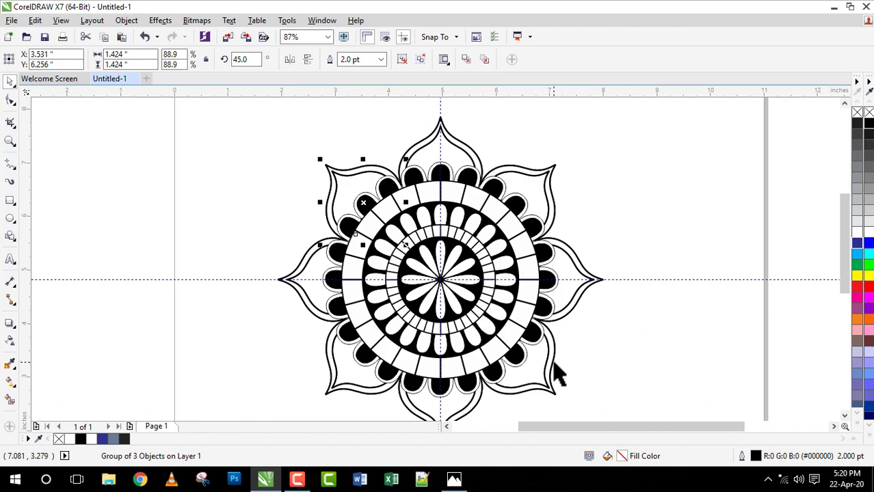
pyautogui.hotkey('shift', 'F4')
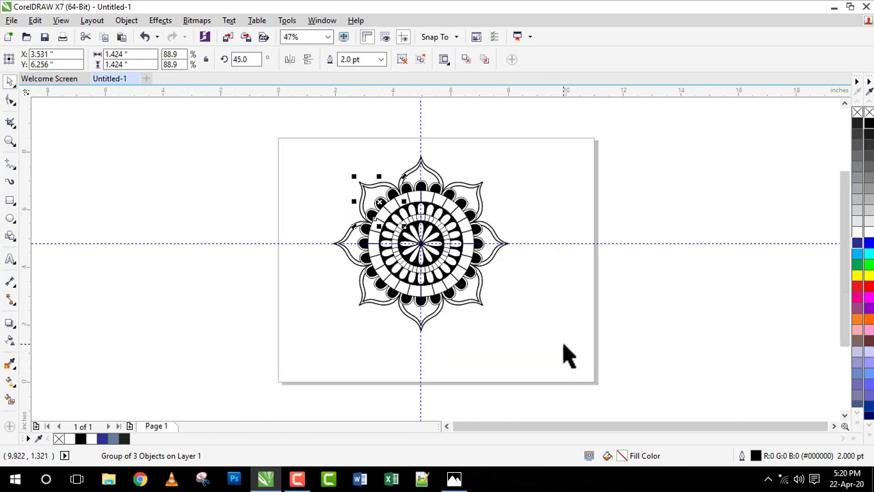
pyautogui.click(564, 347)
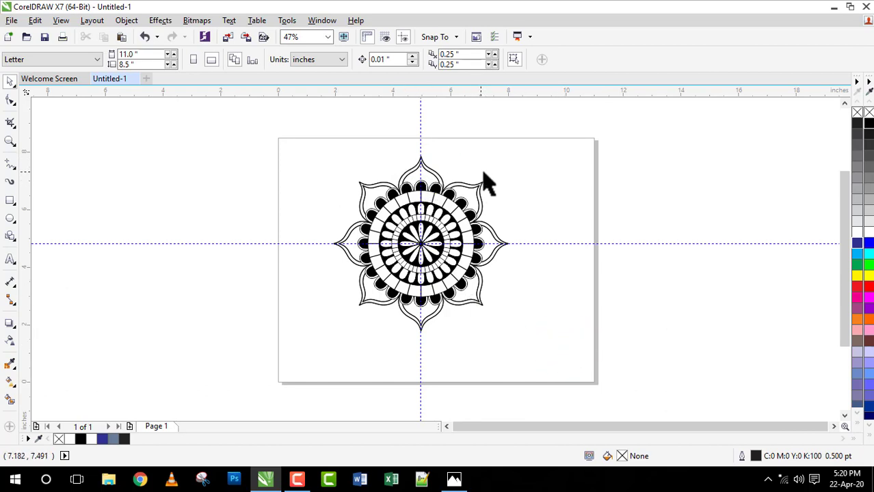
# - Select the entire ornament and rotate it to an angle of about 339.65°
pyautogui.click(420, 129)
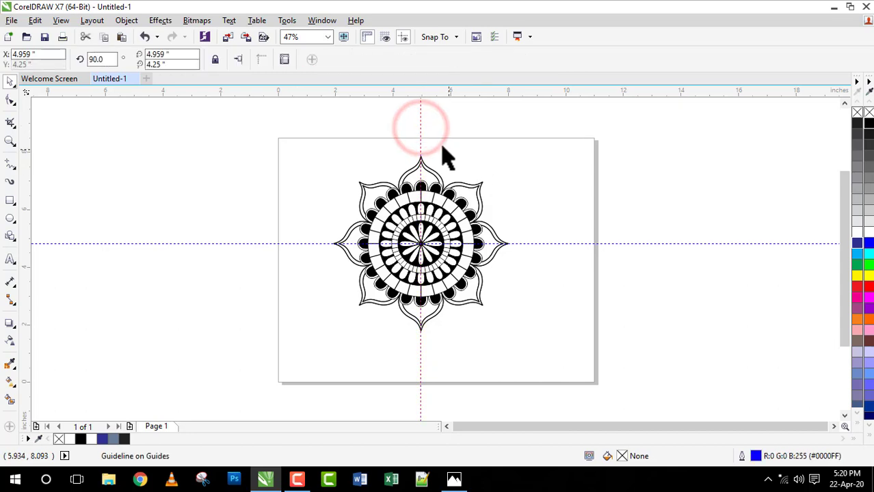
pyautogui.click(508, 169)
pyautogui.moveTo(320, 141); pyautogui.dragTo(527, 359)
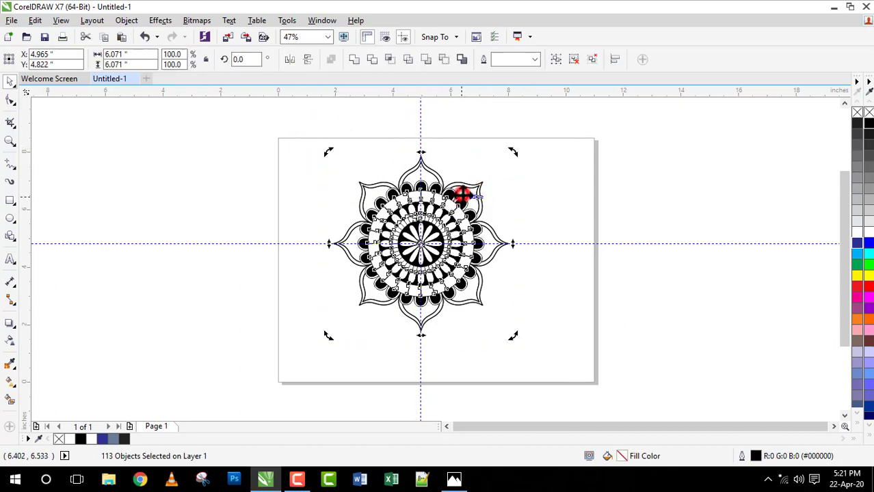
pyautogui.moveTo(514, 152); pyautogui.dragTo(563, 189)
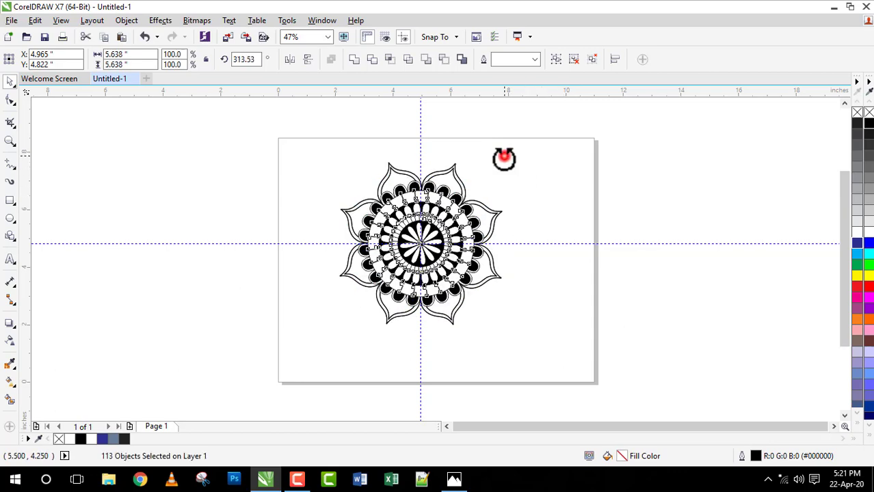
pyautogui.moveTo(504, 159); pyautogui.dragTo(508, 157)
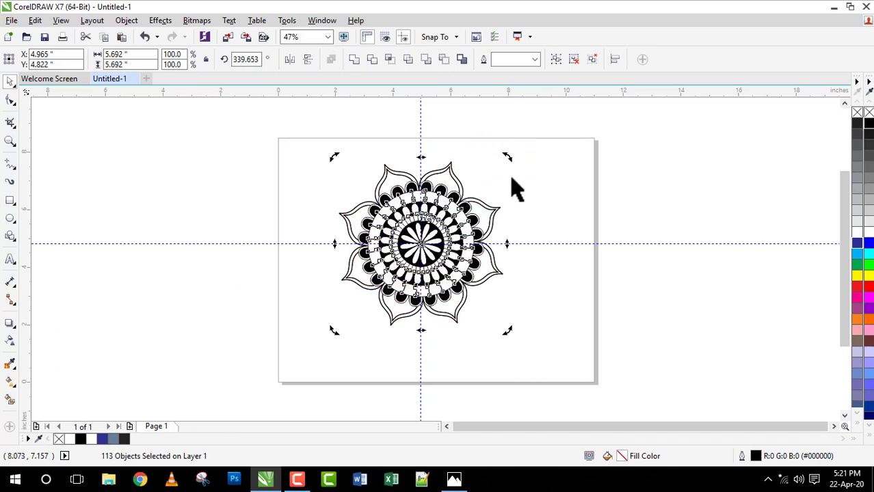
# - Fine-tune the ornament's rotation to about 337.12° so the gap between two outer petals meets the vertical guideline
pyautogui.click(10, 141)
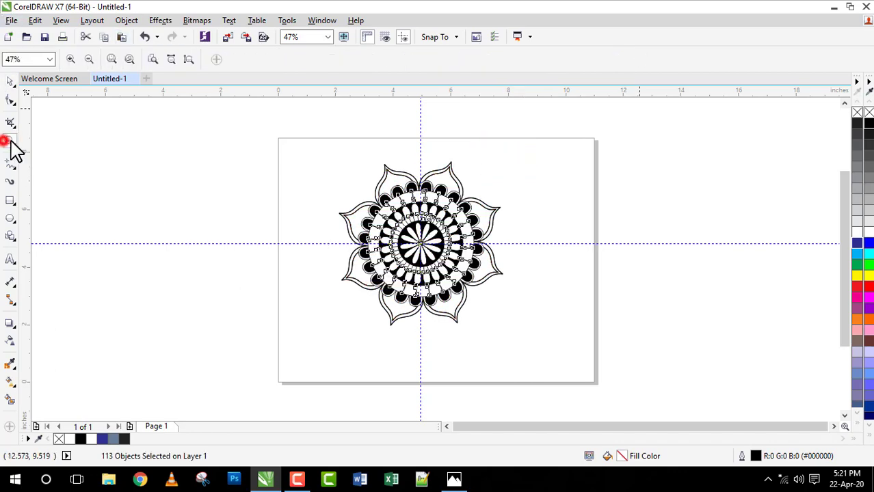
pyautogui.click(412, 137)
pyautogui.click(10, 82)
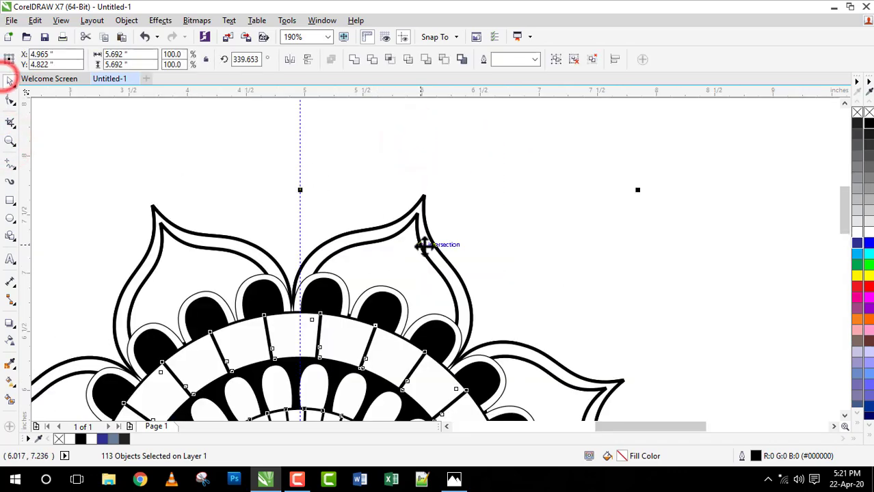
pyautogui.click(423, 244)
pyautogui.moveTo(642, 189)
pyautogui.mouseDown()
pyautogui.moveTo(650, 196)
pyautogui.moveTo(634, 192)
pyautogui.moveTo(640, 196)
pyautogui.mouseUp()
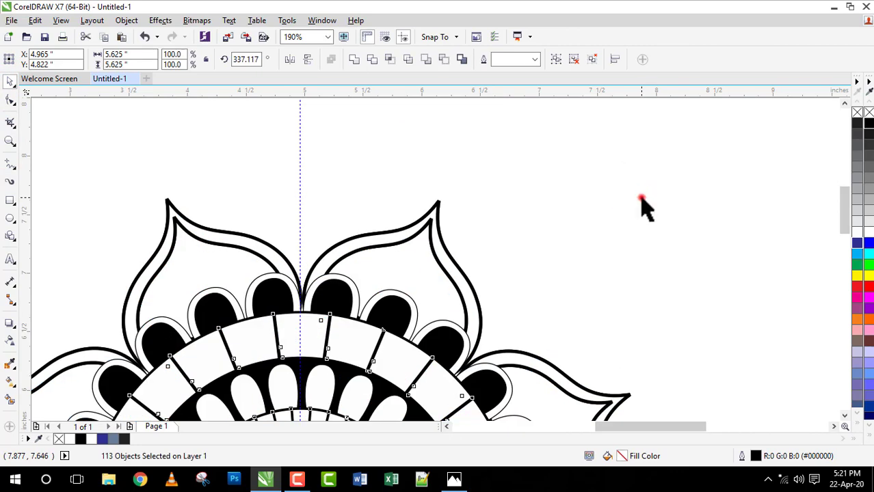
pyautogui.click(643, 202)
# - Delete the vertical and horizontal guidelines crossing the ornament's center
pyautogui.doubleClick(10, 142)
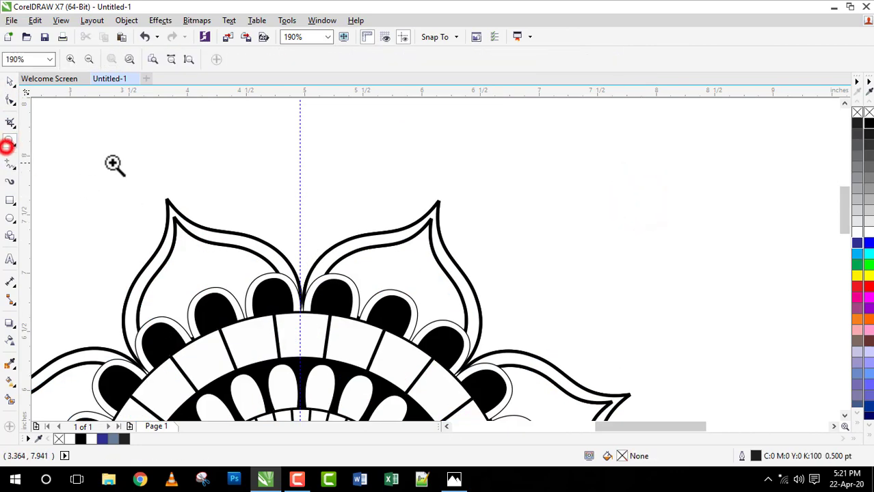
pyautogui.click(10, 81)
pyautogui.click(266, 196)
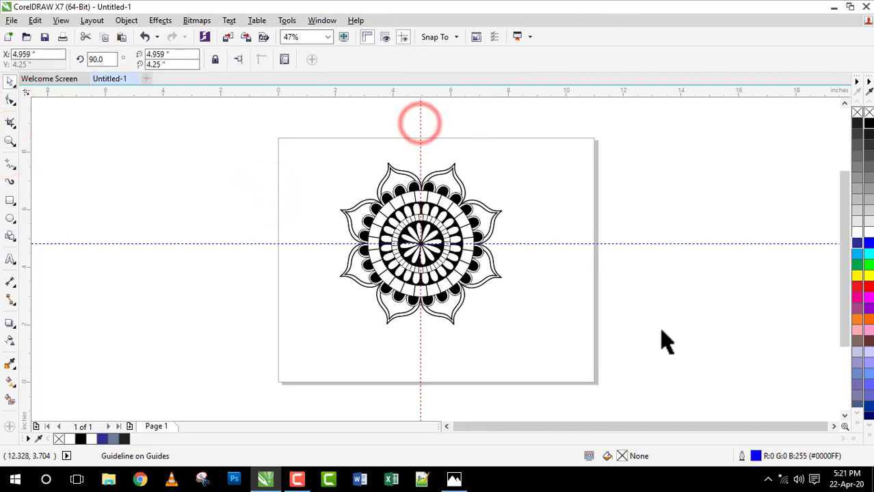
pyautogui.press('Delete')
pyautogui.click(610, 243)
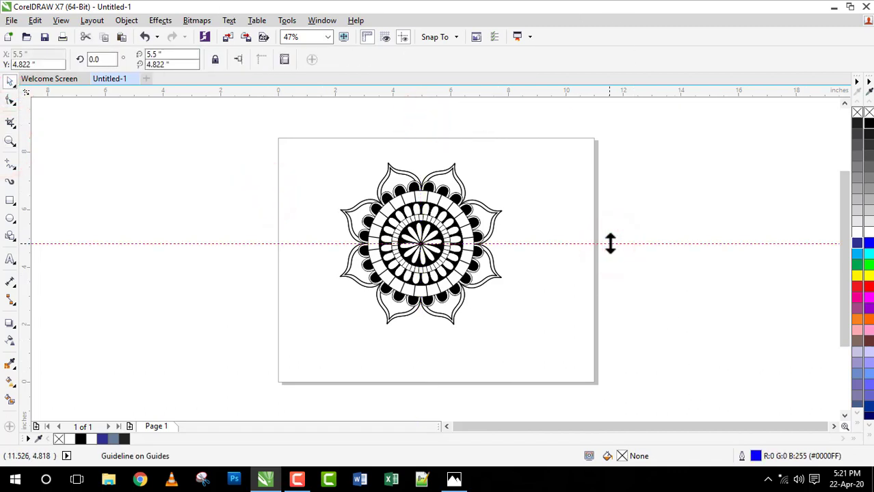
pyautogui.press('Delete')
# - Group all objects of the ornament and move the group to the middle of the page
pyautogui.moveTo(298, 136); pyautogui.dragTo(531, 338)
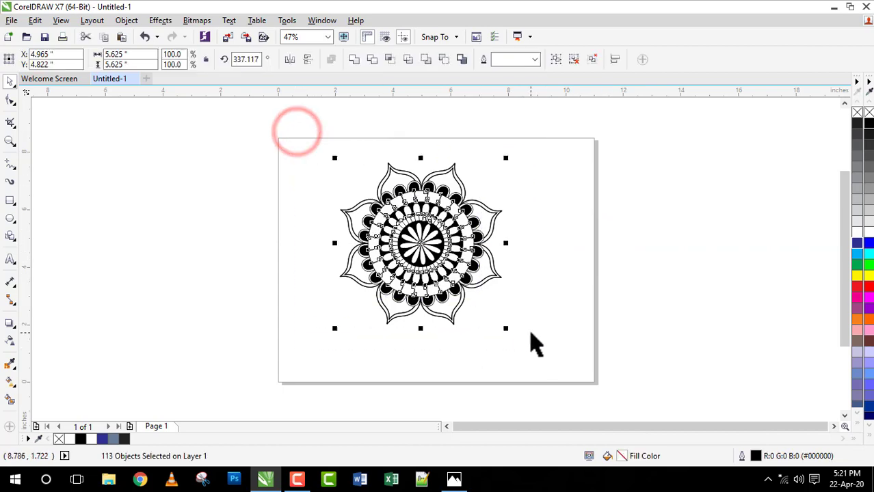
pyautogui.click(556, 59)
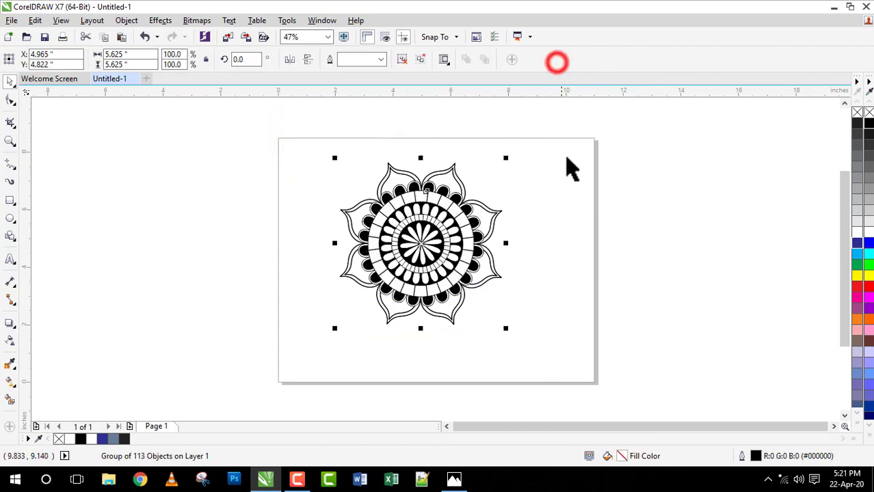
pyautogui.click(572, 185)
pyautogui.click(453, 234)
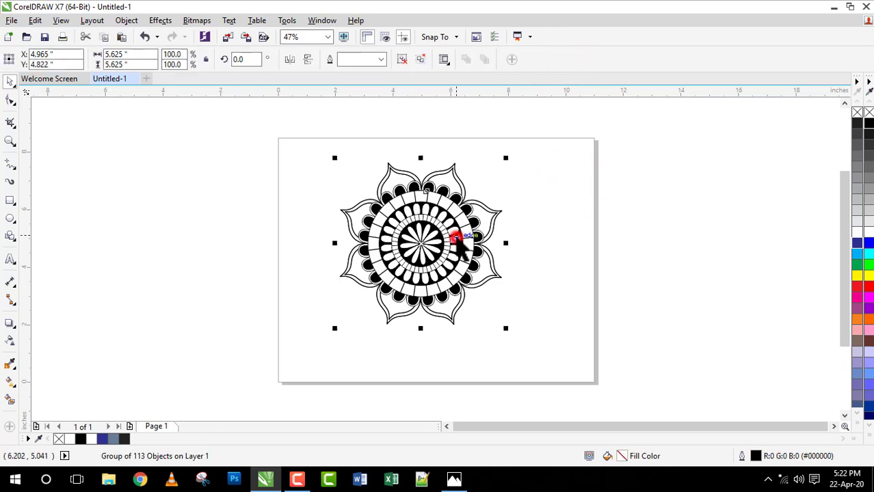
pyautogui.moveTo(448, 237); pyautogui.dragTo(464, 253)
pyautogui.click(592, 253)
# - Draw a circle about 0.87 in across over the gap between the two upper outer petals
pyautogui.press('F2')
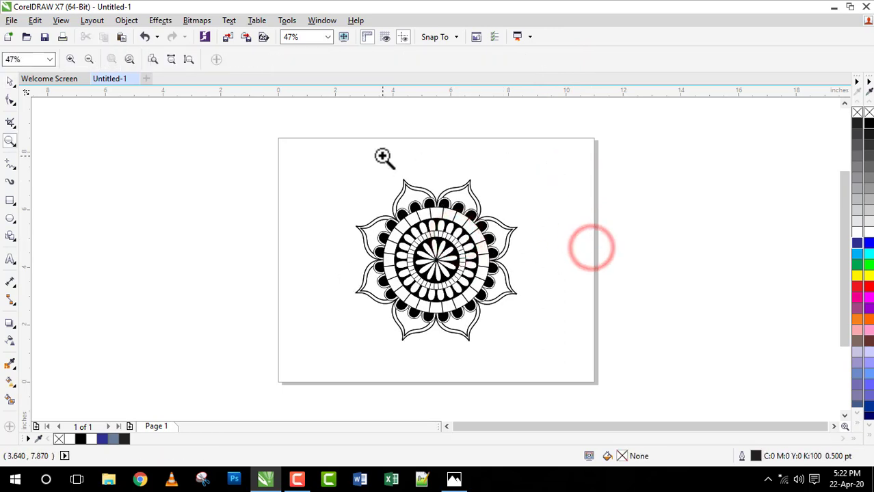
pyautogui.click(383, 156)
pyautogui.click(10, 217)
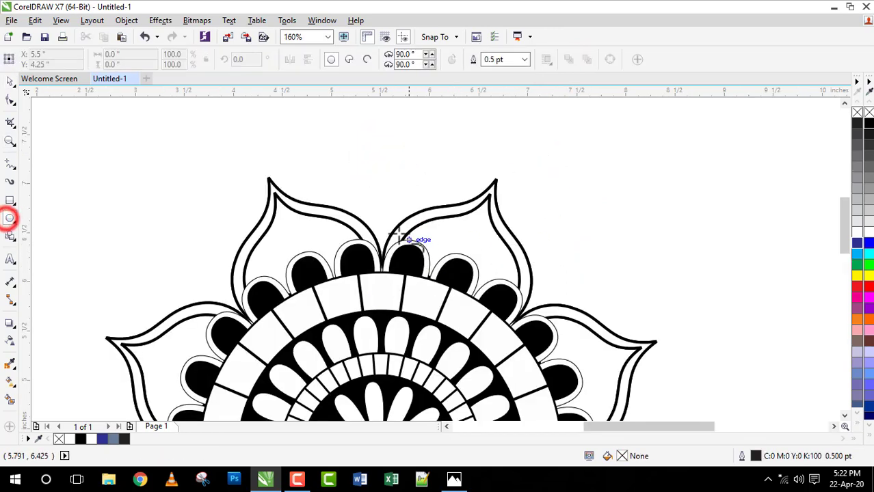
pyautogui.moveTo(338, 186); pyautogui.dragTo(427, 268)
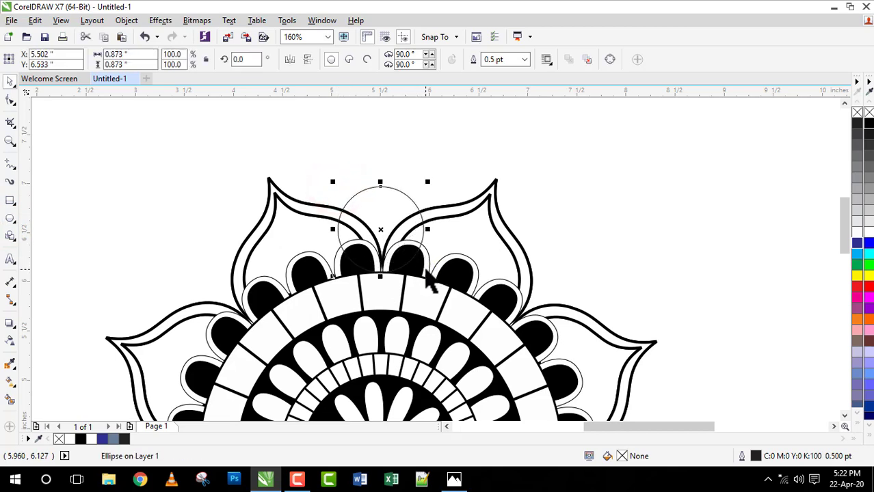
# - Fill the new circle with black, remove its outline and send it behind the ornament
pyautogui.click(869, 123)
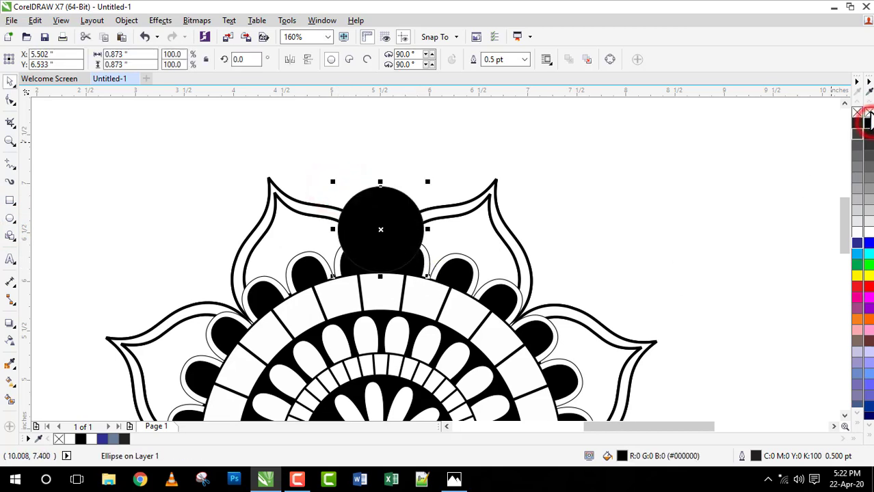
pyautogui.rightClick(858, 113)
pyautogui.hotkey('shift', 'pagedown')
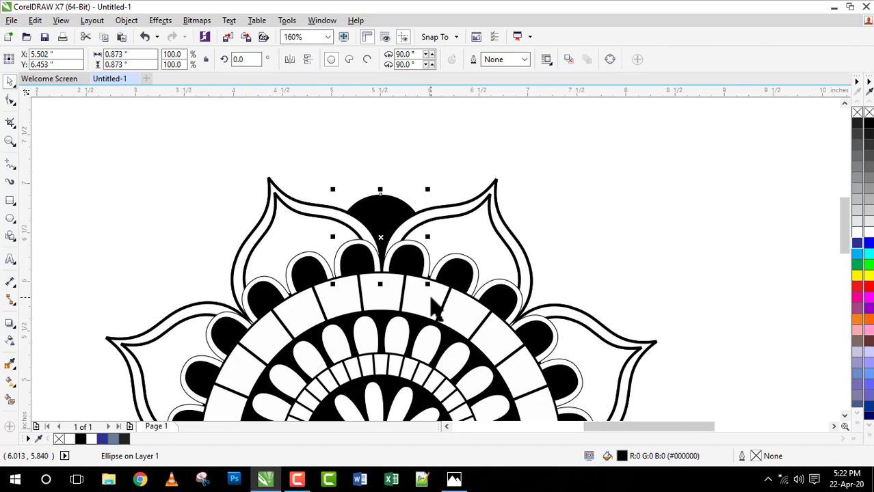
# - Center the black circle horizontally on the ornament and lower it to a Y position of about 6.433 in
pyautogui.keyDown('shift'); pyautogui.click(431, 299); pyautogui.keyUp('shift')
pyautogui.click(587, 243)
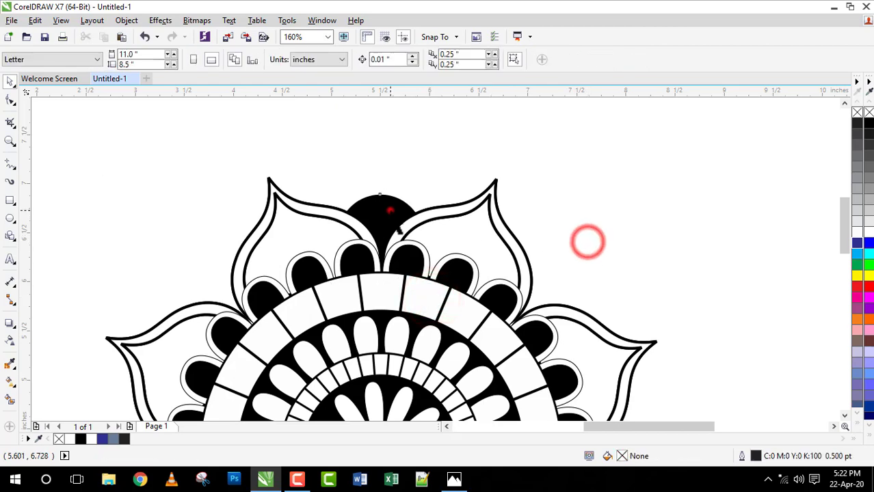
pyautogui.click(390, 210)
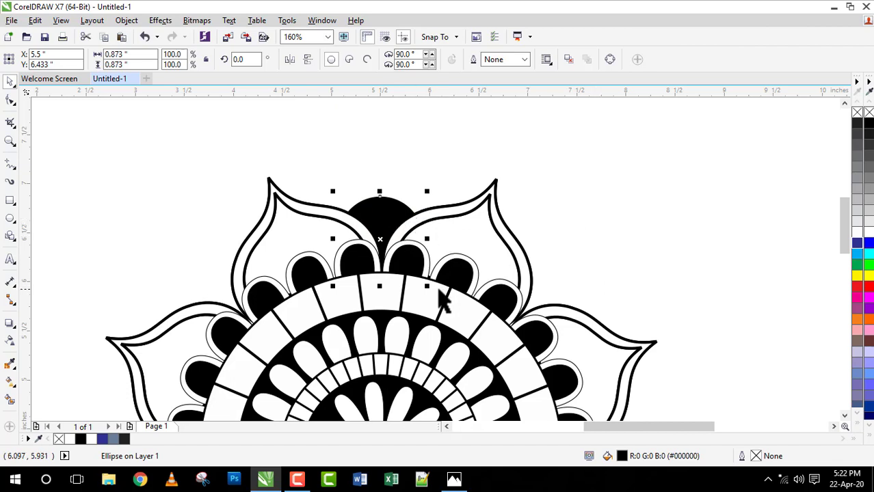
# - Add a concentric copy of the black circle about 1.067 in across, with white fill and 2.0 pt outline, and place it behind the ornament and black circle
pyautogui.moveTo(428, 288); pyautogui.dragTo(441, 299)
pyautogui.click(863, 229)
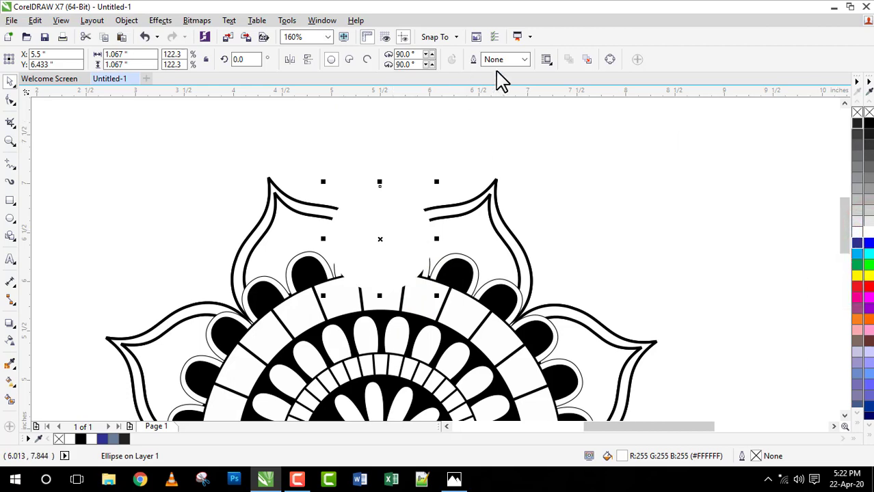
pyautogui.click(525, 59)
pyautogui.click(500, 129)
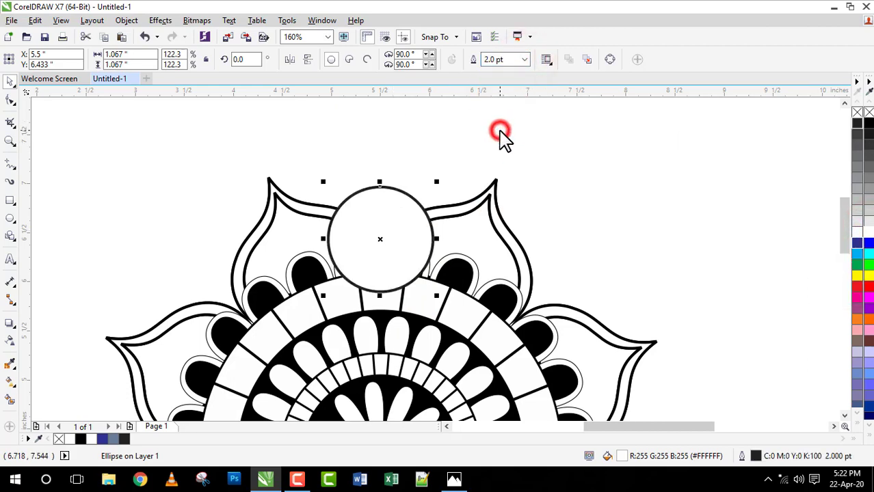
pyautogui.hotkey('ctrl', 'pagedown')
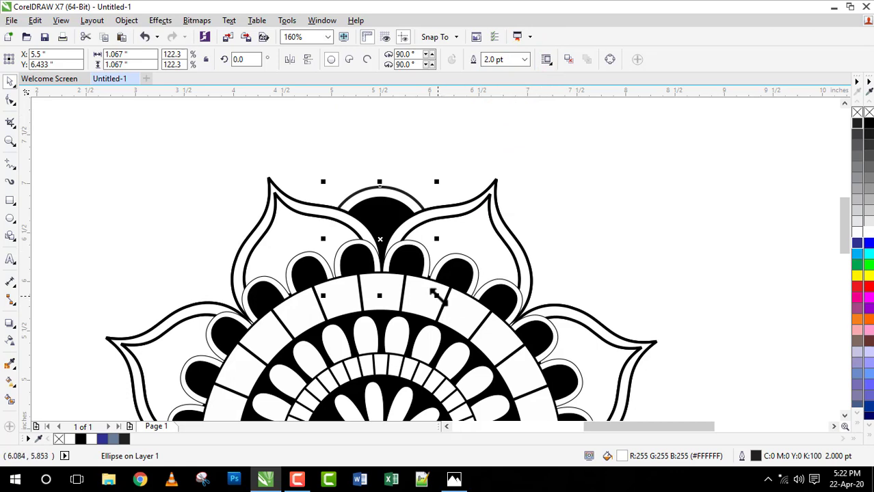
# - Add a larger concentric copy of the white circle, about 1.284 in across, and place it behind the other circles
pyautogui.moveTo(438, 296); pyautogui.dragTo(448, 305)
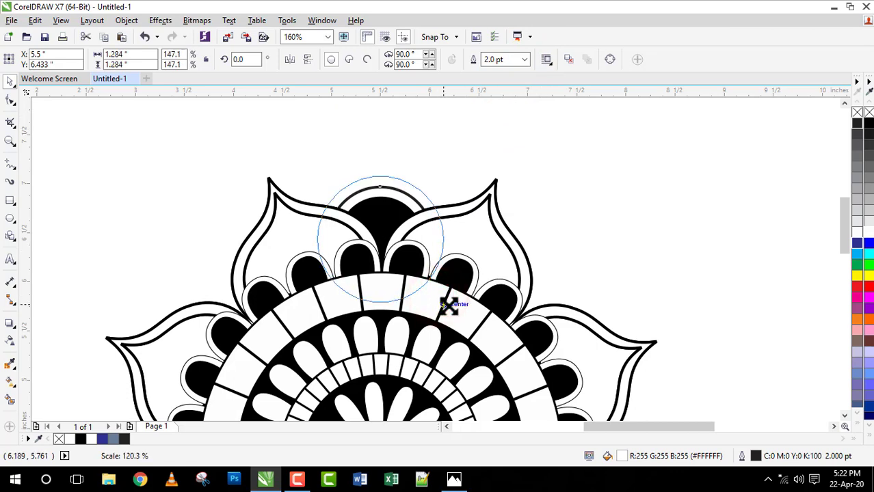
pyautogui.moveTo(451, 307); pyautogui.dragTo(450, 308)
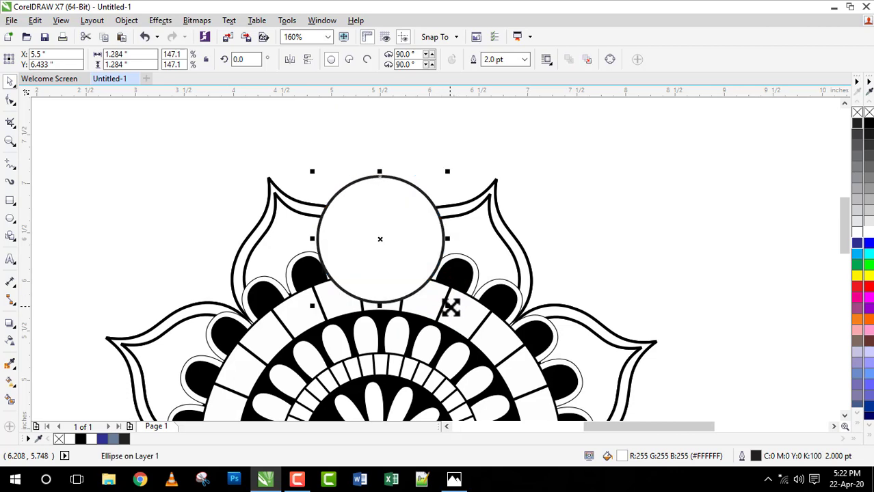
pyautogui.hotkey('ctrl', 'pagedown')
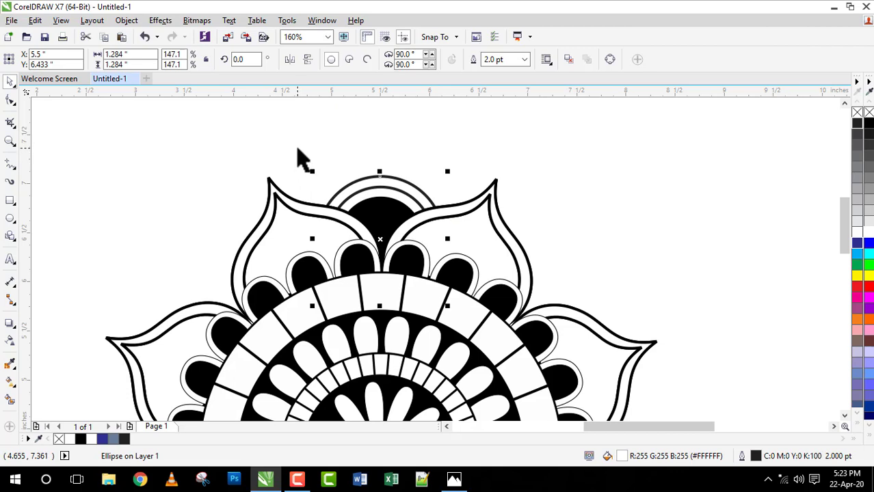
# - Select the three concentric circles and move them to the empty area beside the ornament's upper right petal
pyautogui.moveTo(297, 147); pyautogui.dragTo(453, 319)
pyautogui.moveTo(382, 198); pyautogui.dragTo(649, 169)
pyautogui.click(143, 142)
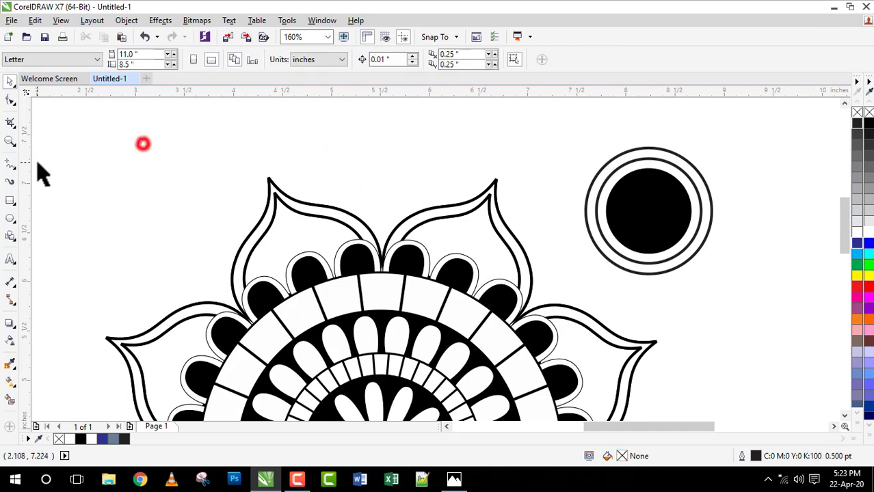
# - Draw a vertical line about 0.108 in long joining the tops of the two outlined circles, with a 1.0 pt black outline
pyautogui.click(10, 165)
pyautogui.press('z')
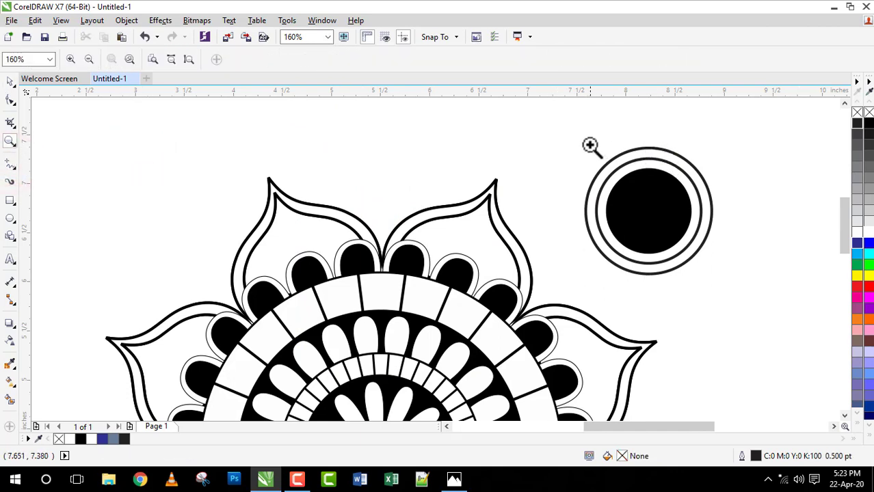
pyautogui.moveTo(574, 132); pyautogui.dragTo(746, 284)
pyautogui.click(9, 164)
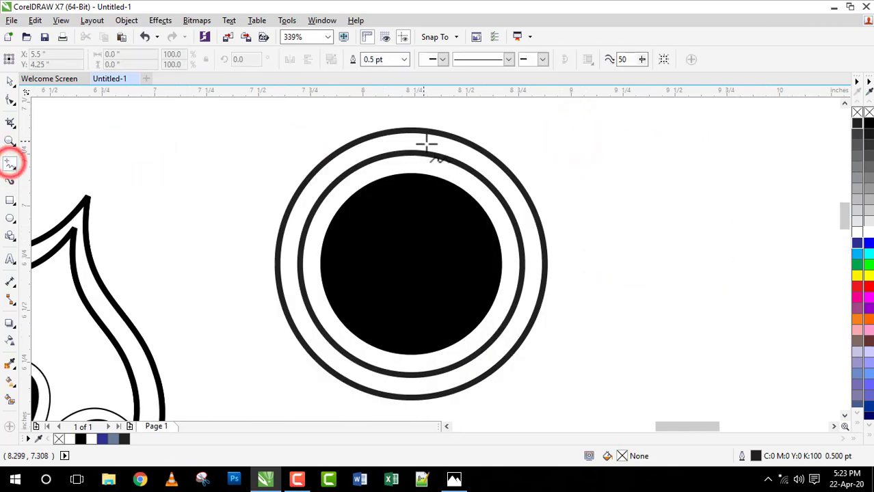
pyautogui.click(409, 130)
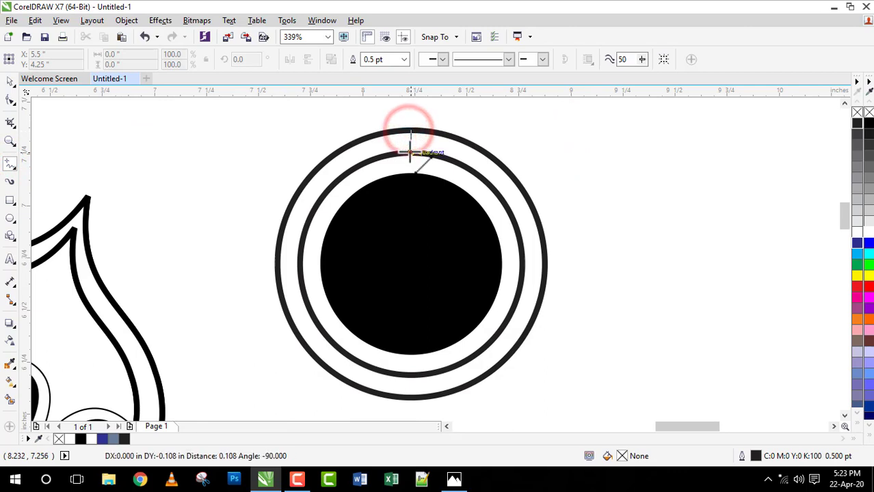
pyautogui.click(410, 154)
pyautogui.click(404, 59)
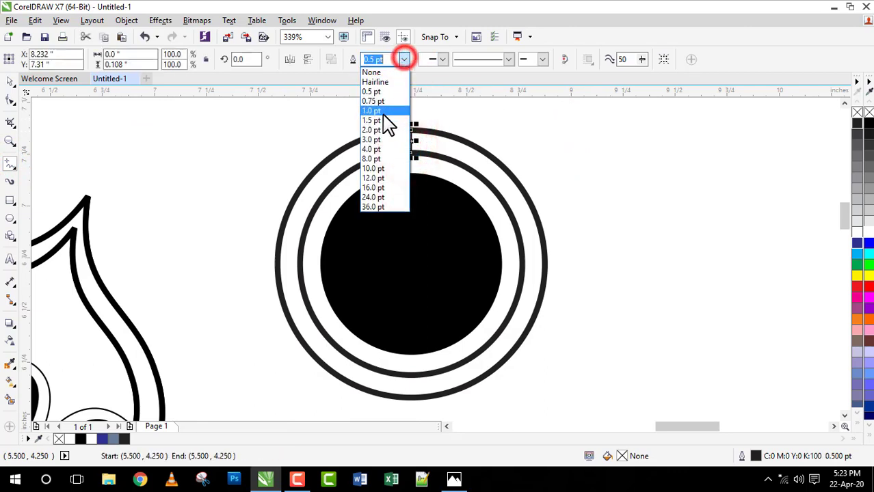
pyautogui.click(384, 118)
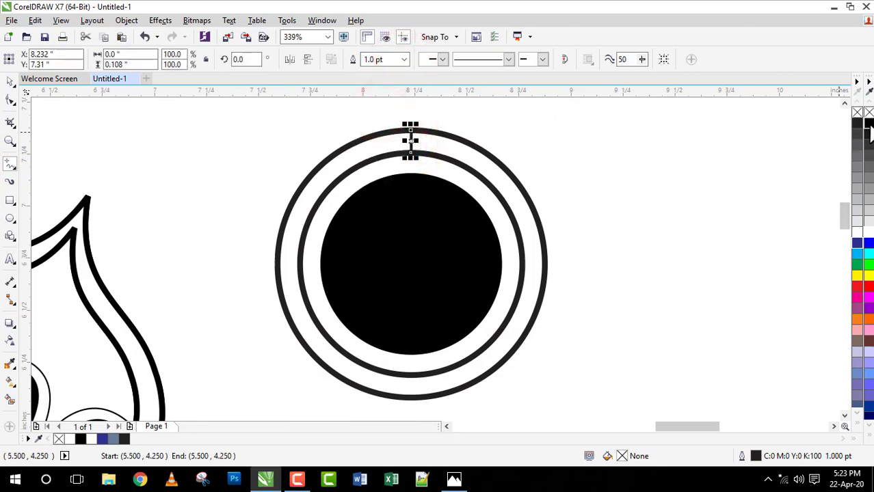
pyautogui.rightClick(869, 125)
pyautogui.press('space')
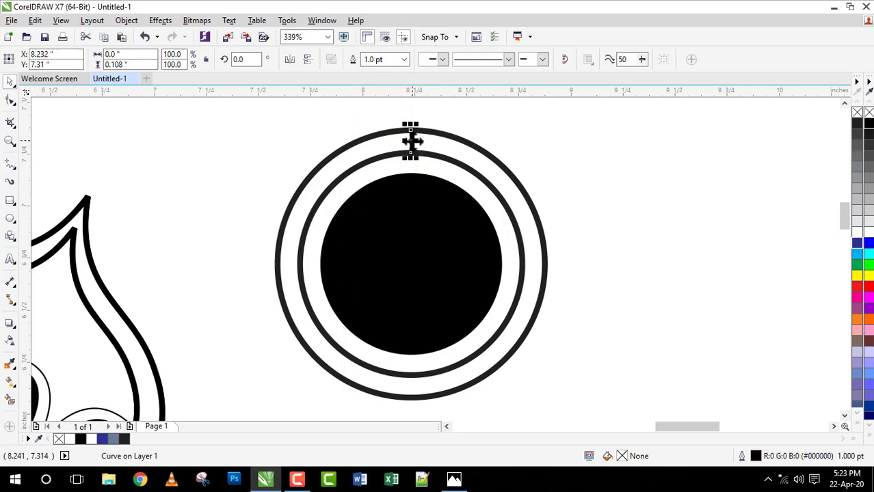
# - Rotate a copy of the short line about 7.8° clockwise around the circles' center and repeat it to fill the outer band with radial lines
pyautogui.moveTo(411, 141); pyautogui.dragTo(411, 264)
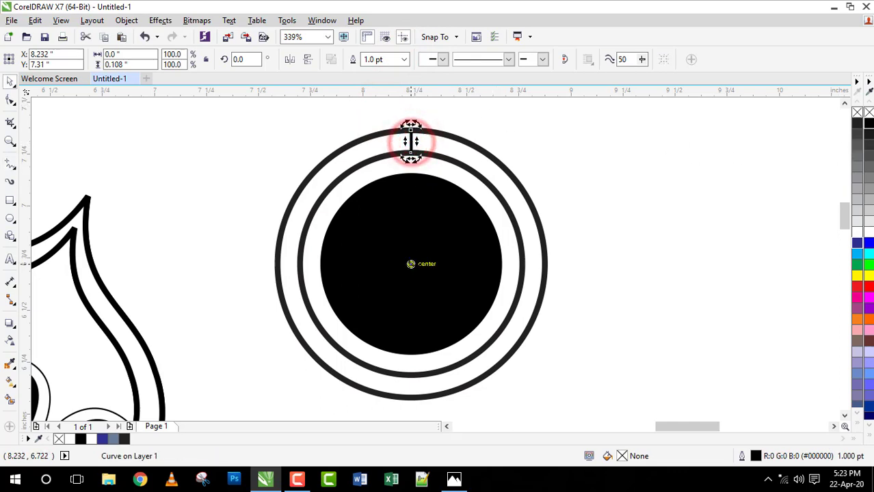
pyautogui.moveTo(418, 125); pyautogui.dragTo(437, 128)
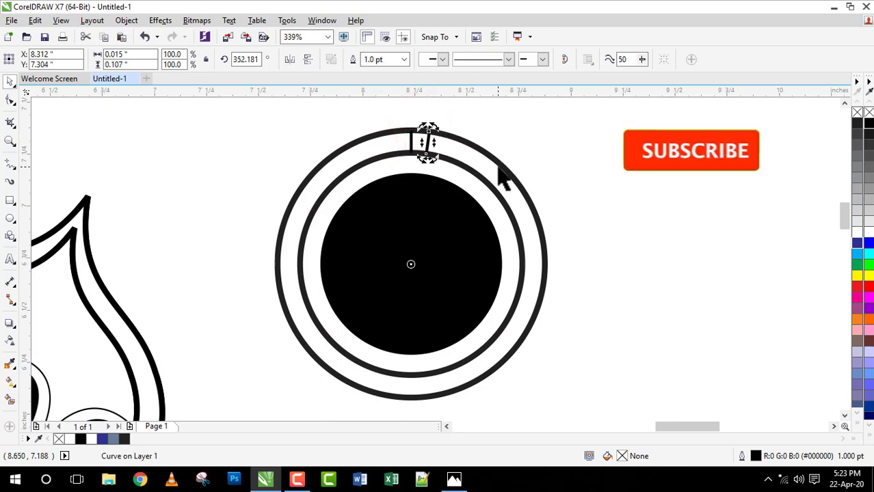
pyautogui.hotkey('ctrl', 'r')
pyautogui.hotkey('ctrl', 'r')
pyautogui.hotkey('ctrl', 'r')
pyautogui.hotkey('ctrl', 'r')
pyautogui.hotkey('ctrl', 'r')
pyautogui.hotkey('ctrl', 'r')
pyautogui.hotkey('ctrl', 'r')
pyautogui.hotkey('ctrl', 'r')
pyautogui.hotkey('ctrl', 'r')
pyautogui.hotkey('ctrl', 'r')
pyautogui.hotkey('ctrl', 'r')
pyautogui.hotkey('ctrl', 'r')
pyautogui.hotkey('ctrl', 'r')
pyautogui.hotkey('ctrl', 'r')
pyautogui.hotkey('ctrl', 'r')
pyautogui.hotkey('ctrl', 'r')
pyautogui.hotkey('ctrl', 'r')
pyautogui.hotkey('ctrl', 'r')
pyautogui.hotkey('ctrl', 'r')
pyautogui.hotkey('ctrl', 'r')
pyautogui.hotkey('ctrl', 'r')
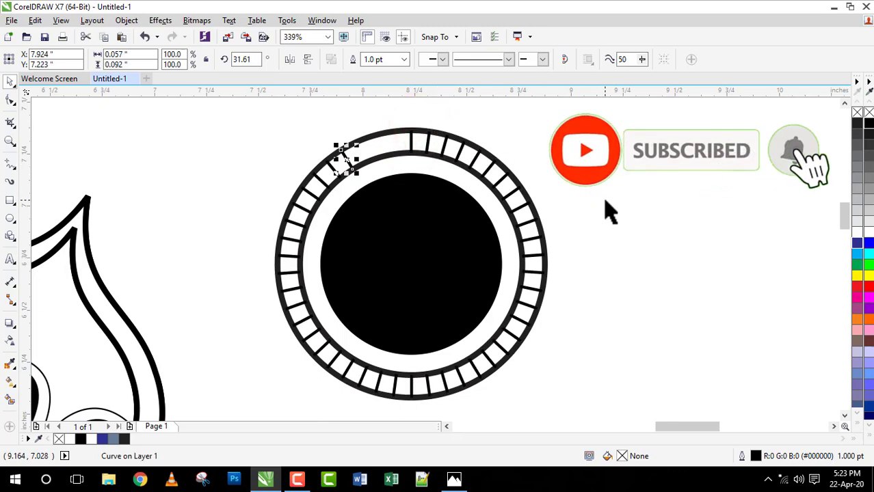
# - Select the circles with all radial lines, set their outline color to black and group them
pyautogui.click(626, 212)
pyautogui.moveTo(265, 112); pyautogui.dragTo(609, 414)
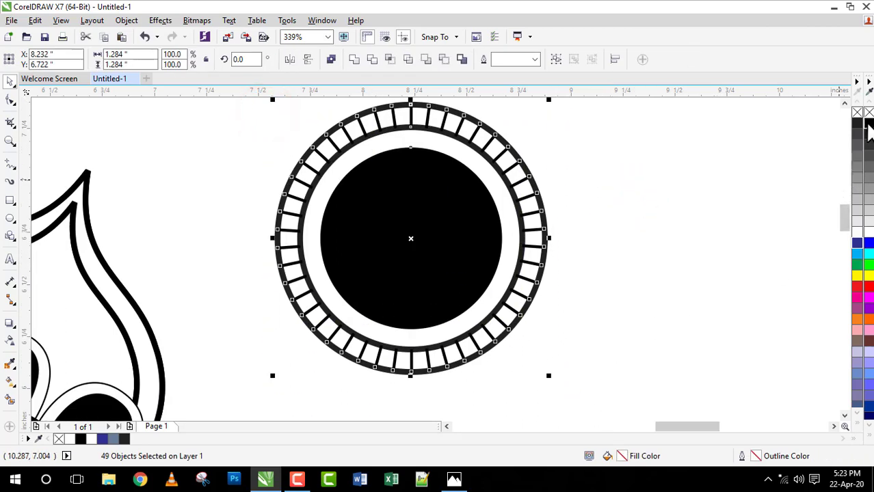
pyautogui.rightClick(868, 124)
pyautogui.click(556, 60)
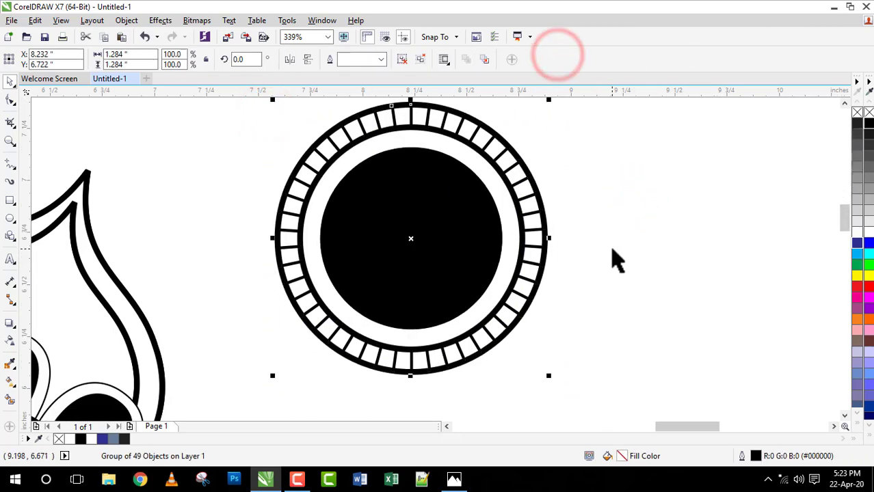
# - Center the circle group horizontally on the ornament and place it behind the upper petals
pyautogui.hotkey('shift', 'F4')
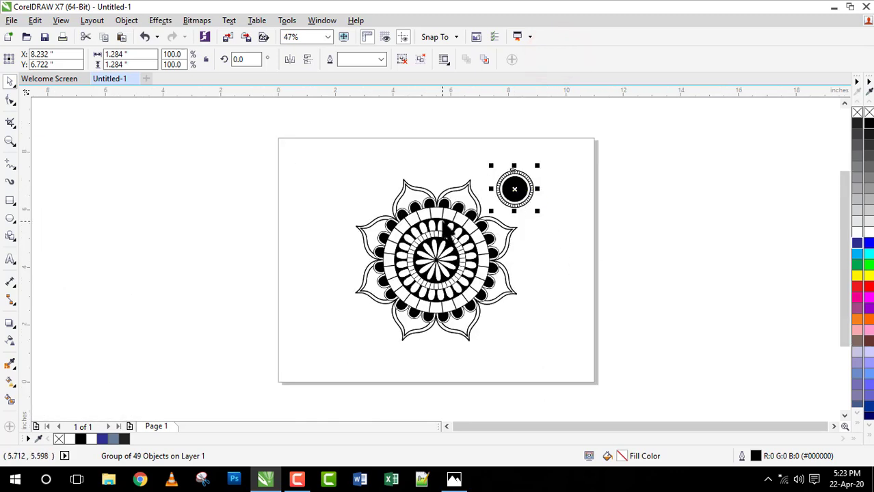
pyautogui.keyDown('shift'); pyautogui.click(442, 215); pyautogui.keyUp('shift')
pyautogui.press('c')
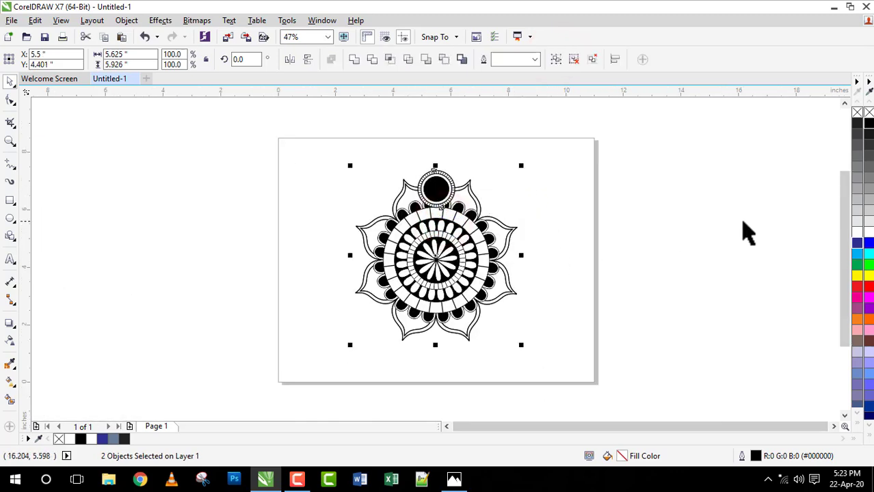
pyautogui.click(751, 221)
pyautogui.press('Tab')
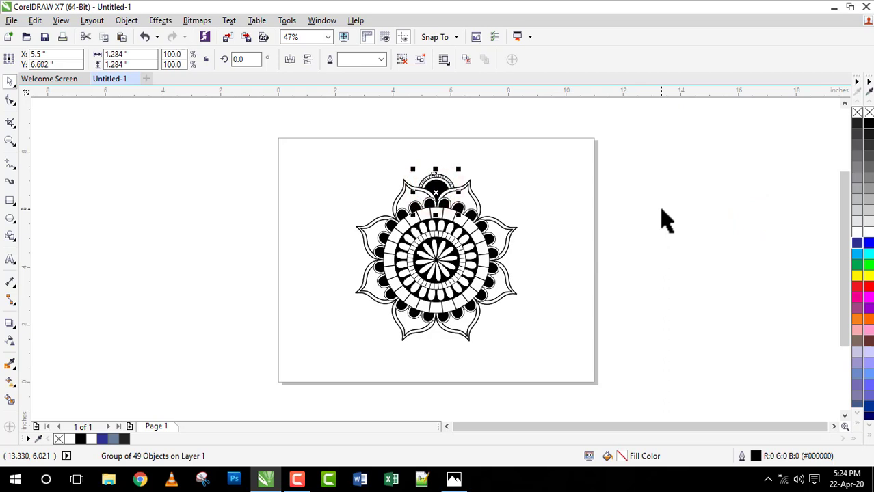
# - Nudge the circle group down between the two upper petals to a Y position of 6.442 in
pyautogui.press('z')
pyautogui.click(417, 168)
pyautogui.press('space')
pyautogui.click(638, 233)
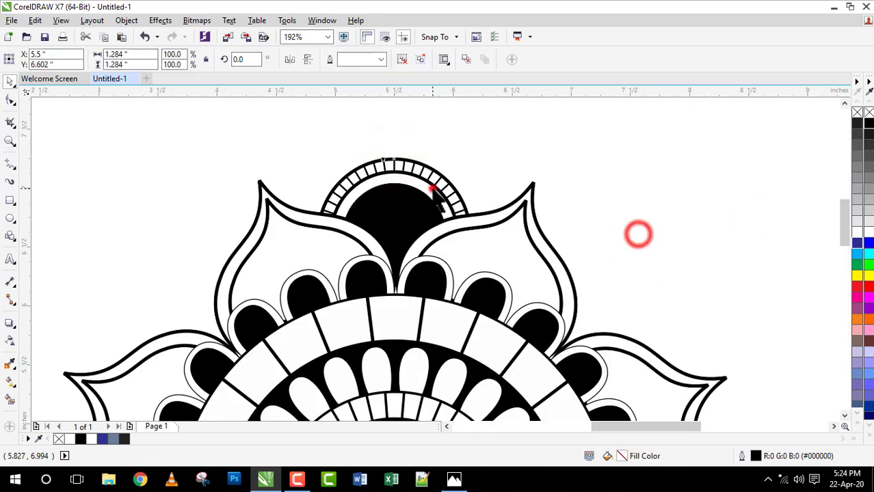
pyautogui.click(433, 190)
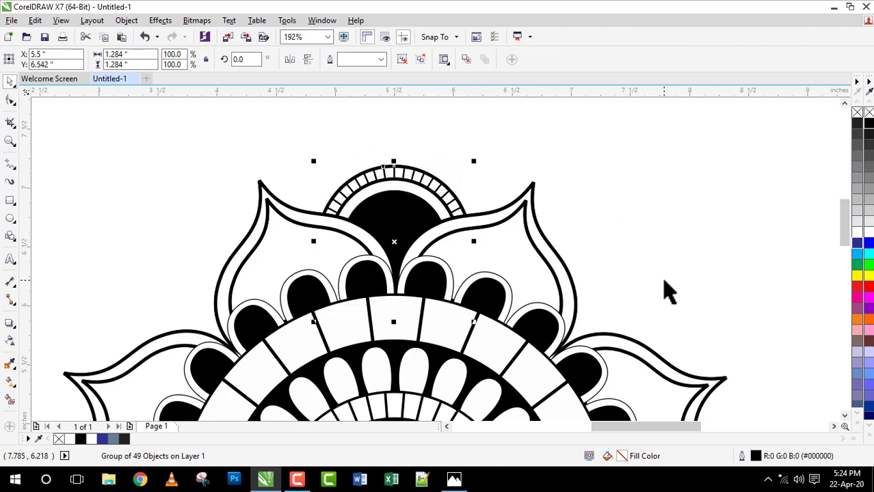
pyautogui.press('Down')
pyautogui.press('Down')
pyautogui.press('Down')
pyautogui.press('Down')
pyautogui.press('Down')
pyautogui.press('Down')
pyautogui.press('Down')
pyautogui.press('Down')
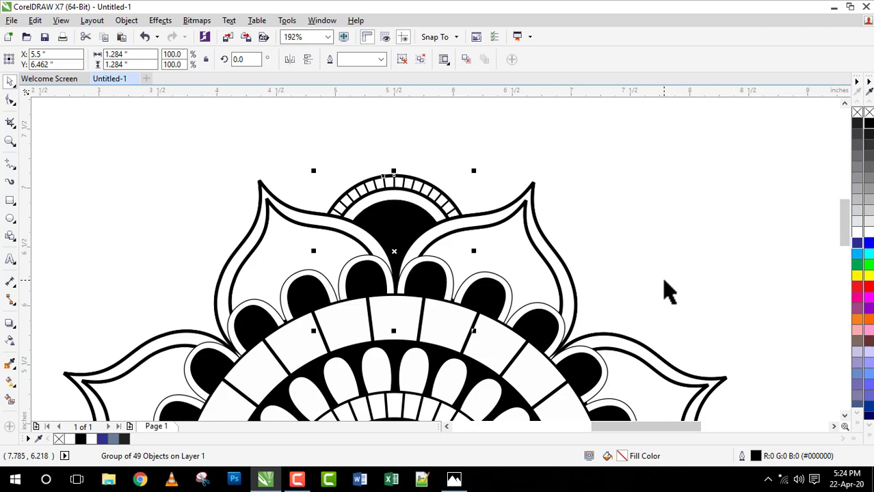
pyautogui.press('Down')
pyautogui.press('Down')
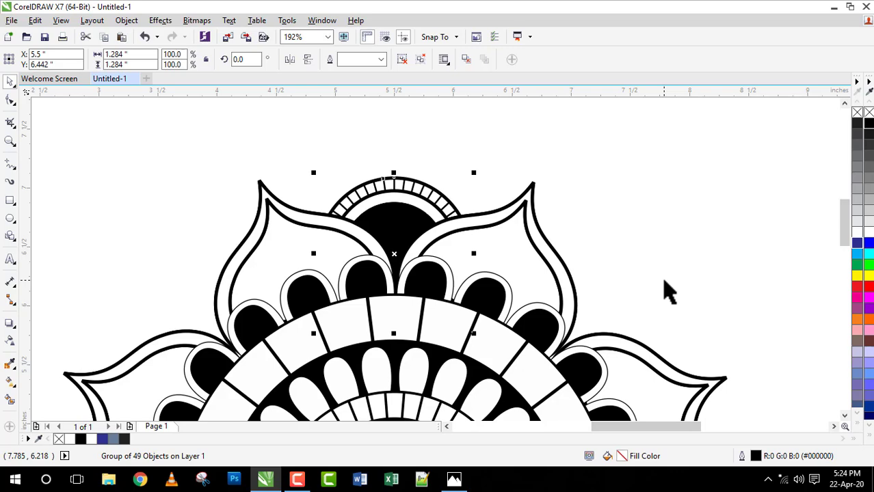
# - Rotate a copy of the circle group 45° clockwise around the mandala's center and repeat it to fill all eight petal gaps
pyautogui.hotkey('shift', 'F4')
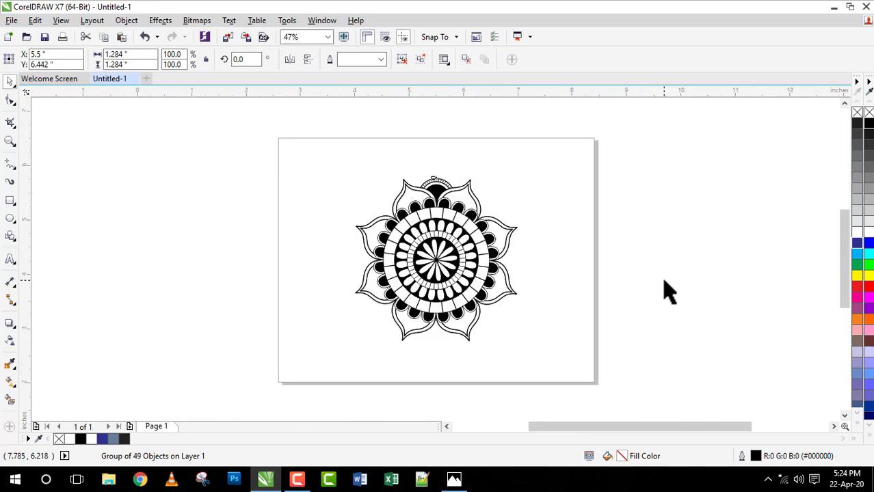
pyautogui.press('F4')
pyautogui.click(436, 118)
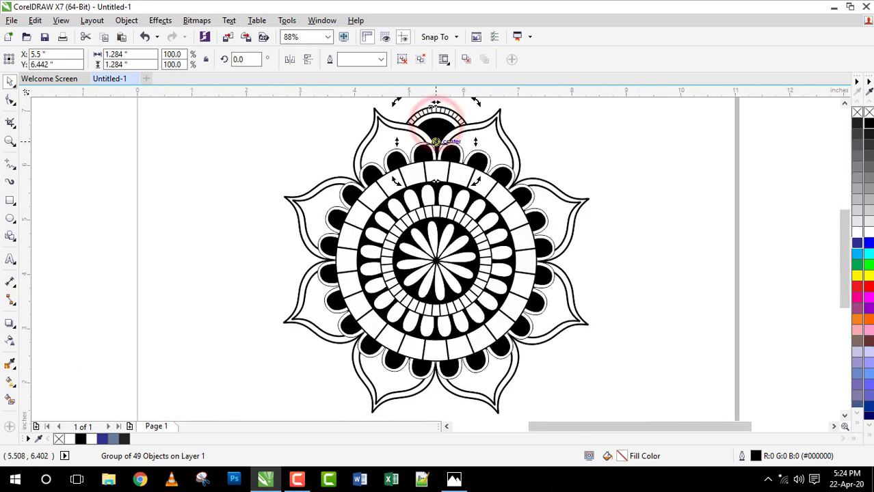
pyautogui.moveTo(436, 166); pyautogui.dragTo(436, 263)
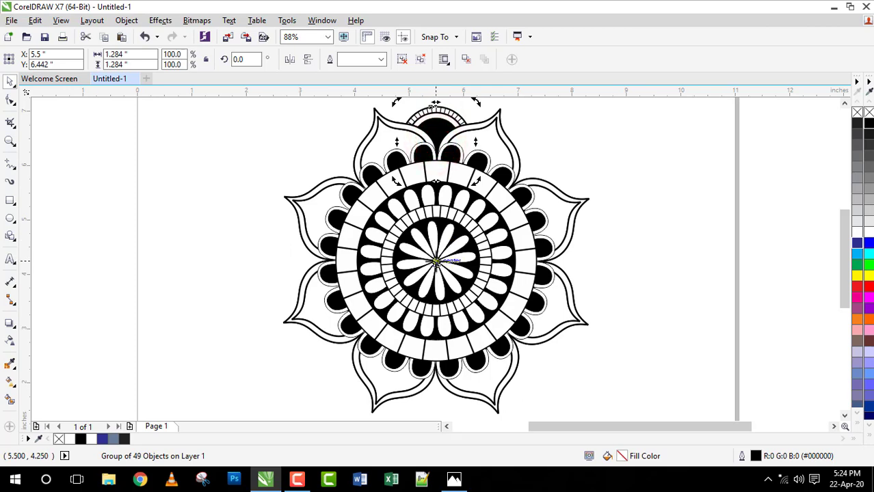
pyautogui.moveTo(477, 104); pyautogui.dragTo(572, 181)
pyautogui.hotkey('ctrl', 'r')
pyautogui.hotkey('ctrl', 'r')
pyautogui.hotkey('ctrl', 'r')
pyautogui.hotkey('ctrl', 'r')
pyautogui.hotkey('ctrl', 'r')
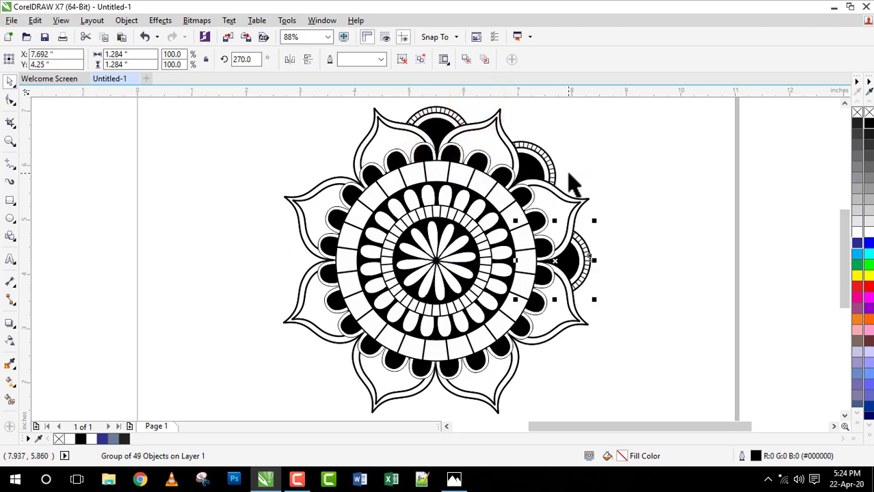
pyautogui.hotkey('ctrl', 'r')
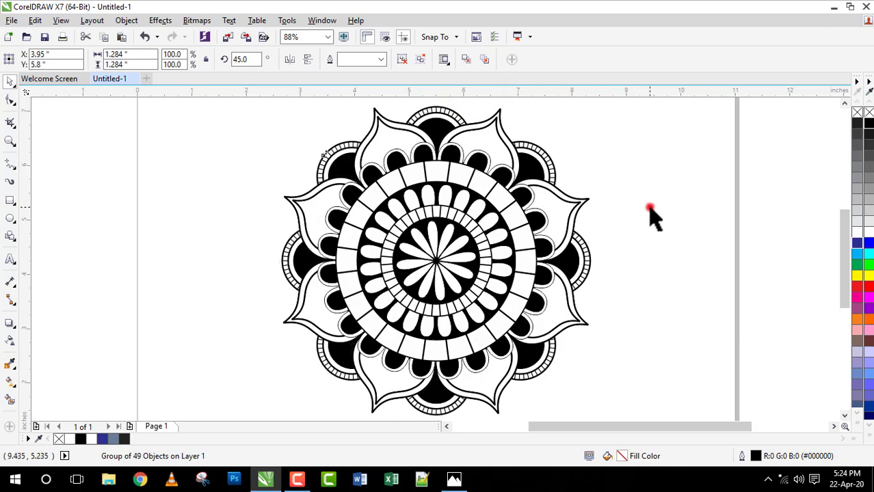
pyautogui.click(651, 208)
# - Examine the whole mandala and its upper petals for areas that still need decoration
pyautogui.hotkey('shift', 'F4')
pyautogui.moveTo(330, 149); pyautogui.dragTo(561, 388)
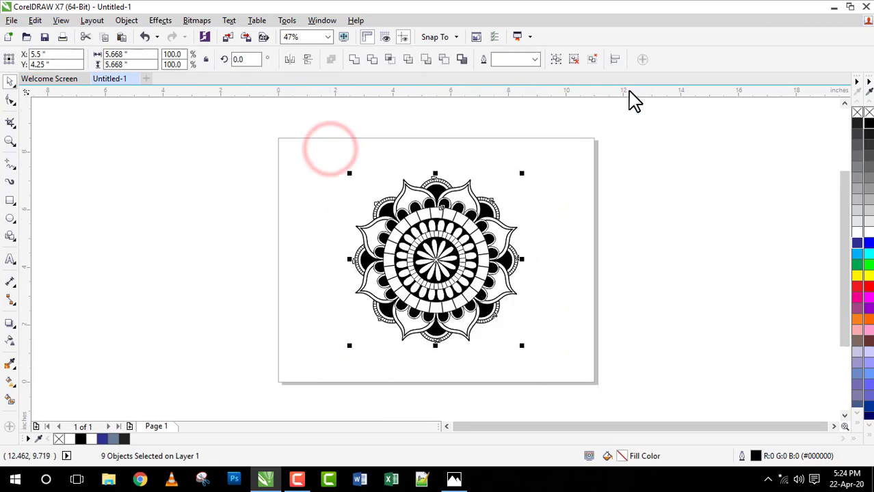
pyautogui.click(590, 173)
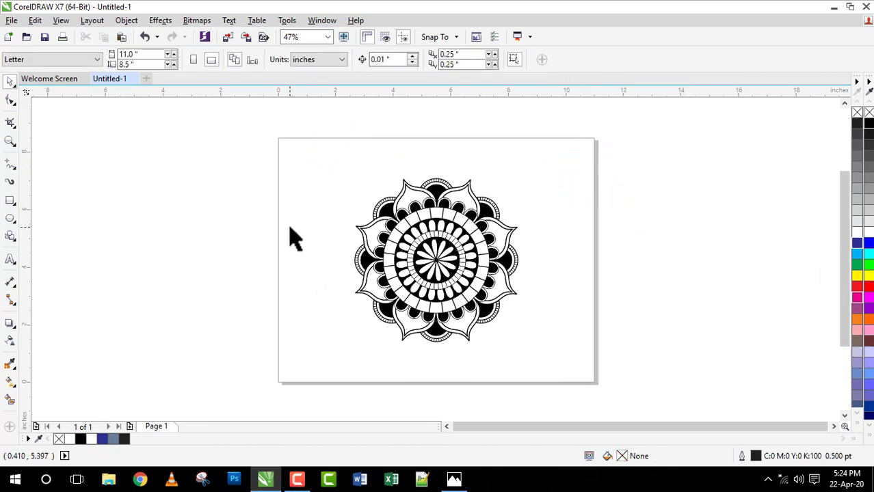
pyautogui.press('z')
pyautogui.moveTo(322, 164); pyautogui.dragTo(548, 353)
pyautogui.keyDown('shift'); pyautogui.click(548, 352); pyautogui.keyUp('shift')
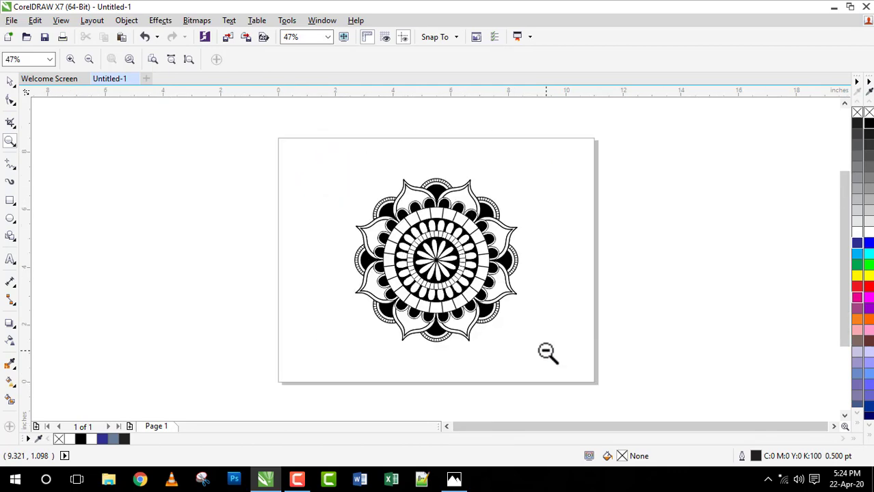
pyautogui.moveTo(314, 150); pyautogui.dragTo(503, 349)
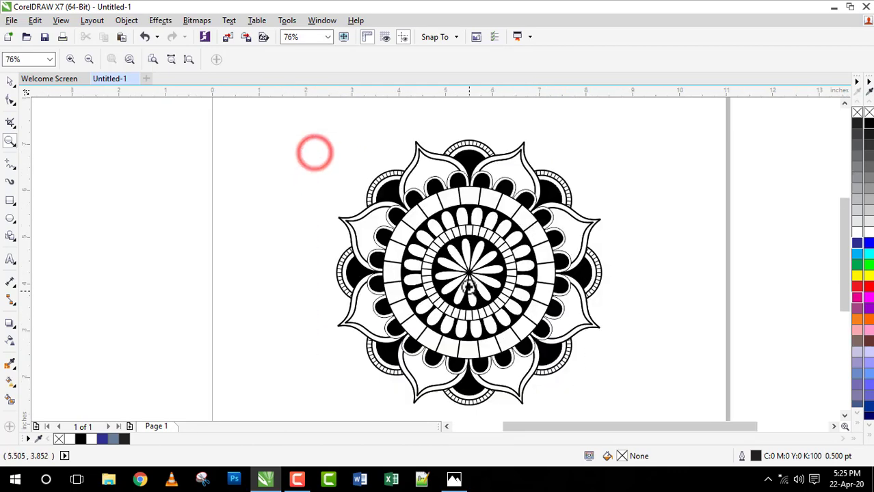
pyautogui.press('space')
pyautogui.press('F3')
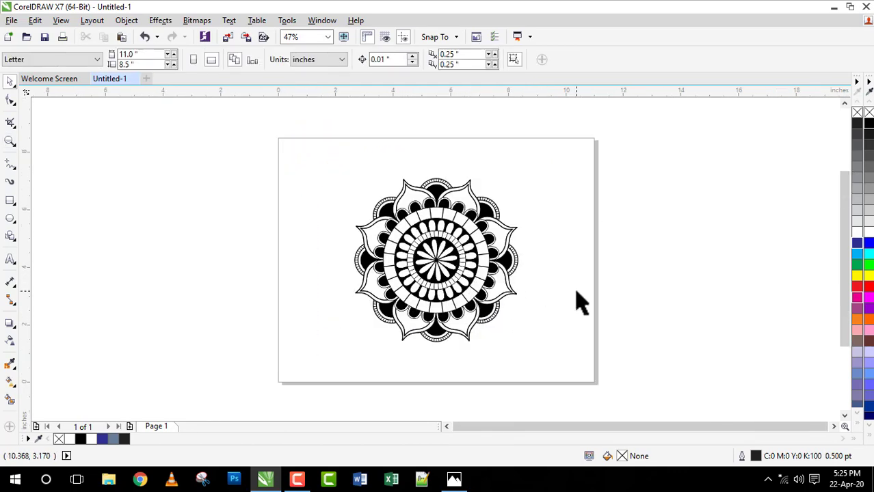
pyautogui.click(506, 304)
pyautogui.hotkey('shift', 'F2')
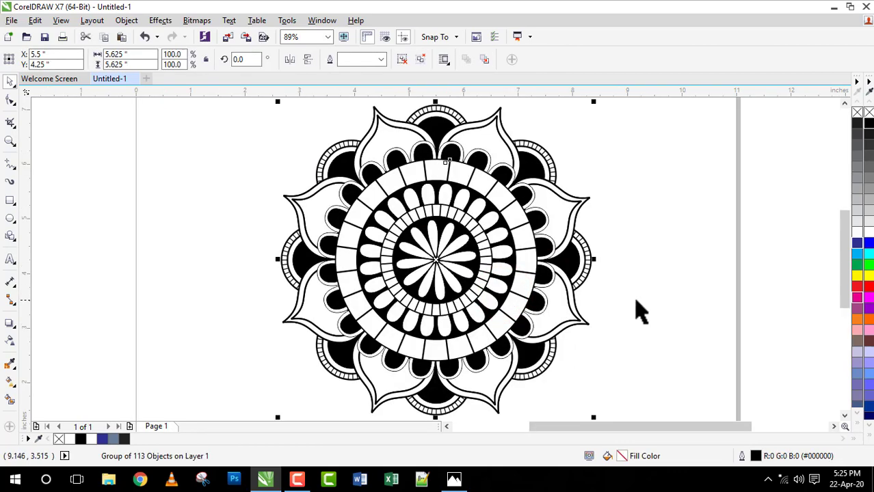
pyautogui.press('z')
pyautogui.hotkey('shift', 'F4')
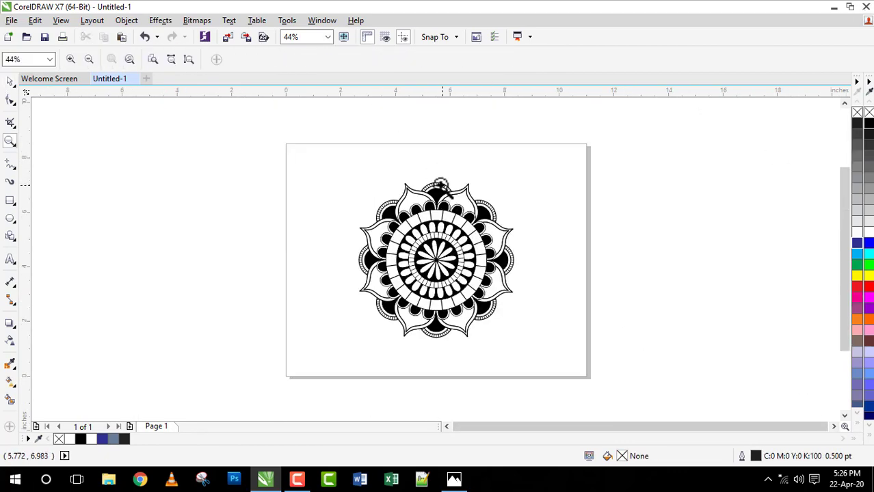
pyautogui.moveTo(481, 233); pyautogui.dragTo(484, 229)
pyautogui.press('space')
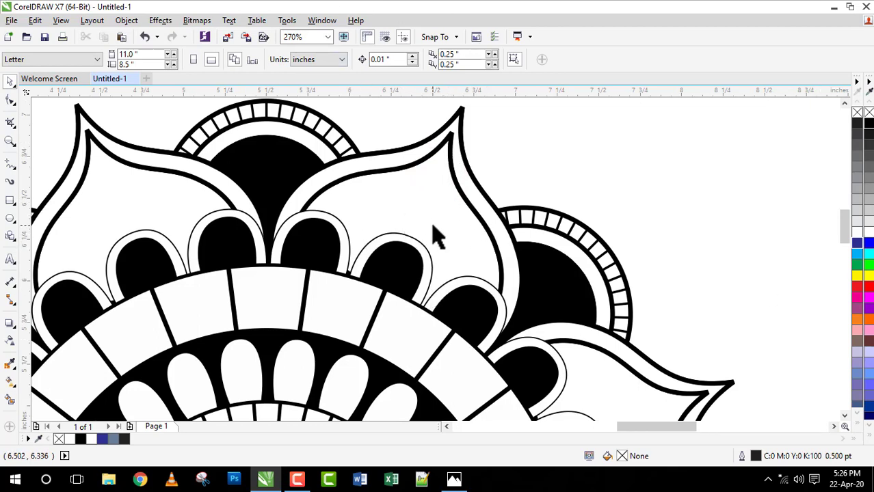
# - Place a copy of the upper-right ringed circle group over the adjacent upper petal and move it toward the petal's tip
pyautogui.press('F4')
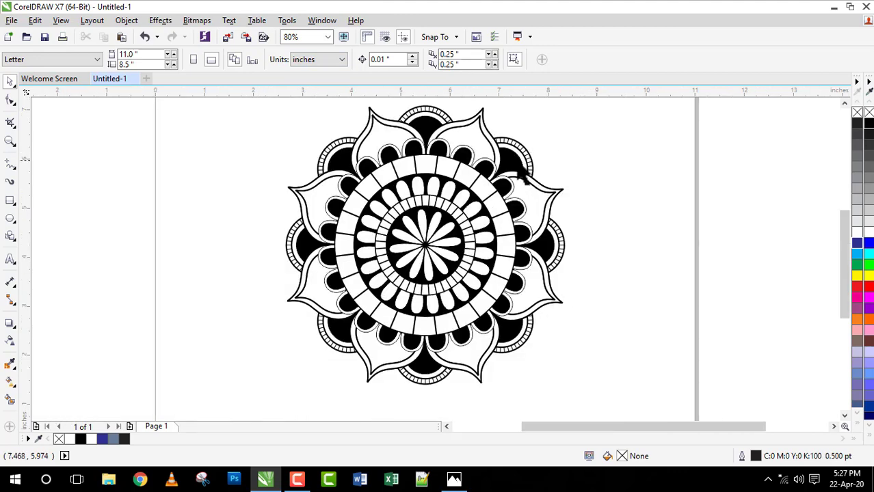
pyautogui.moveTo(515, 159); pyautogui.dragTo(480, 162)
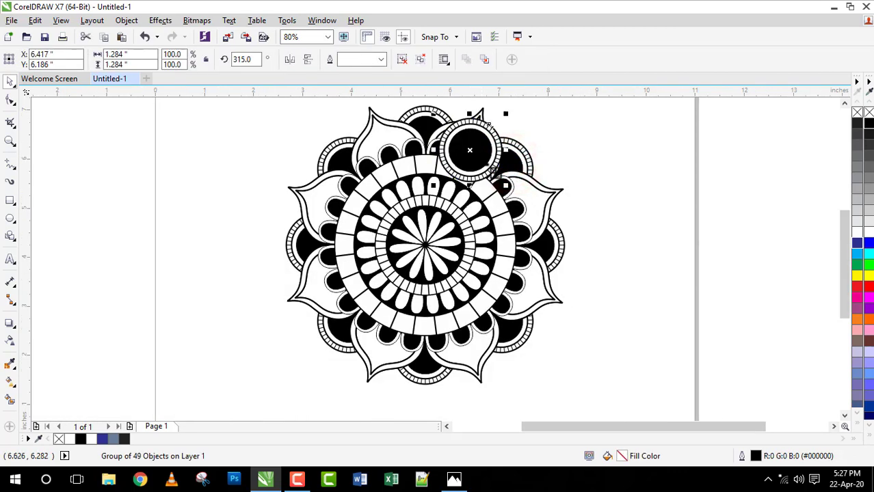
pyautogui.click(439, 107)
pyautogui.scroll(3, 430, 104)
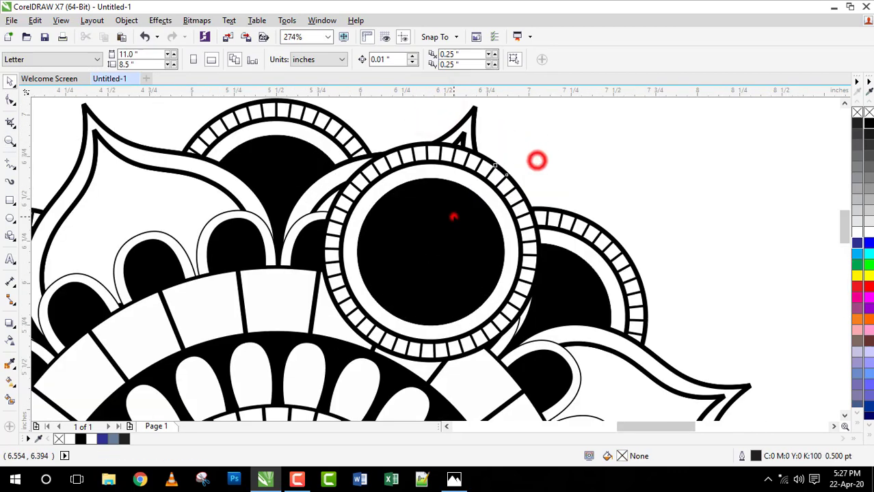
pyautogui.moveTo(454, 217); pyautogui.dragTo(469, 201)
pyautogui.press('z')
pyautogui.press('F4')
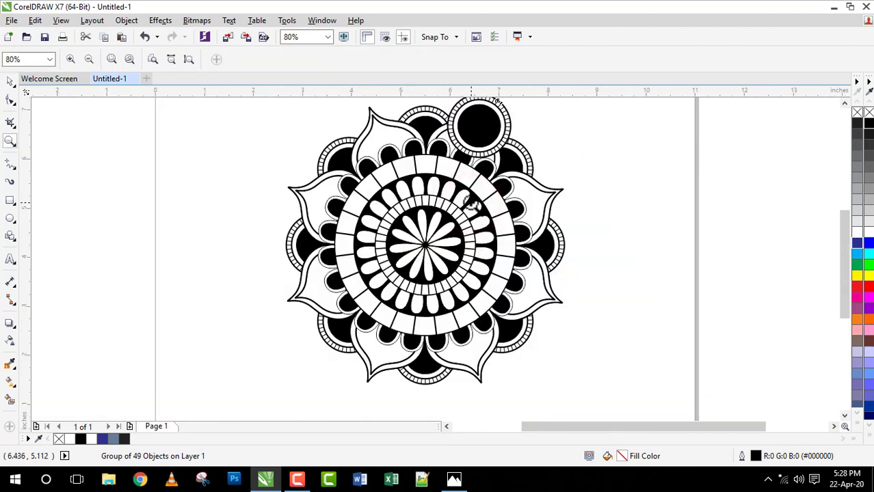
# - Scale the copied circle group down and position it over the petal tip at about X 6.63 in, Y 6.781 in
pyautogui.rightClick(469, 119)
pyautogui.moveTo(447, 160); pyautogui.dragTo(500, 220)
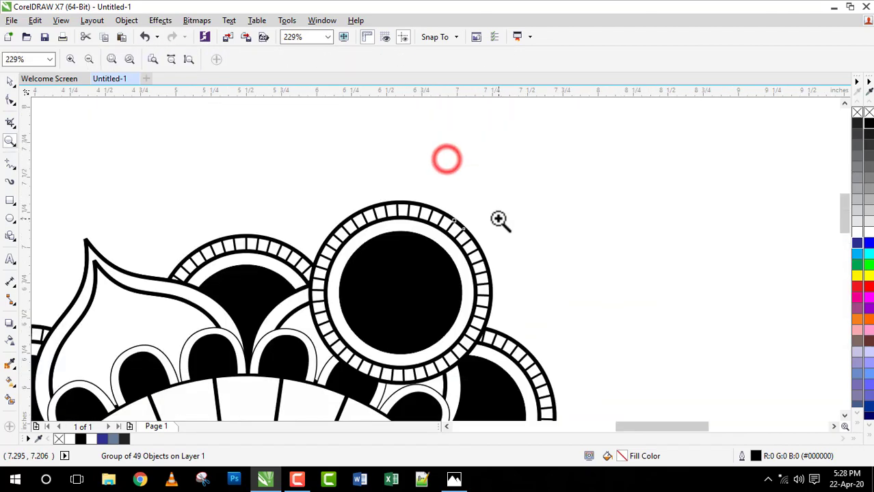
pyautogui.press('space')
pyautogui.moveTo(401, 290); pyautogui.dragTo(416, 272)
pyautogui.moveTo(512, 170); pyautogui.dragTo(465, 219)
pyautogui.click(378, 192)
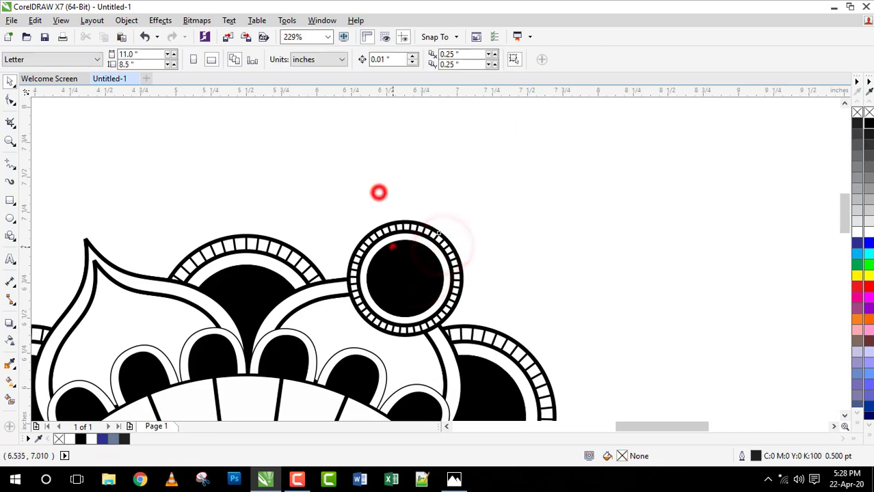
# - PowerClip the small circle group inside the outer petal so that it fills only the tip
pyautogui.click(394, 244)
pyautogui.click(389, 168)
pyautogui.click(397, 267)
pyautogui.click(127, 20)
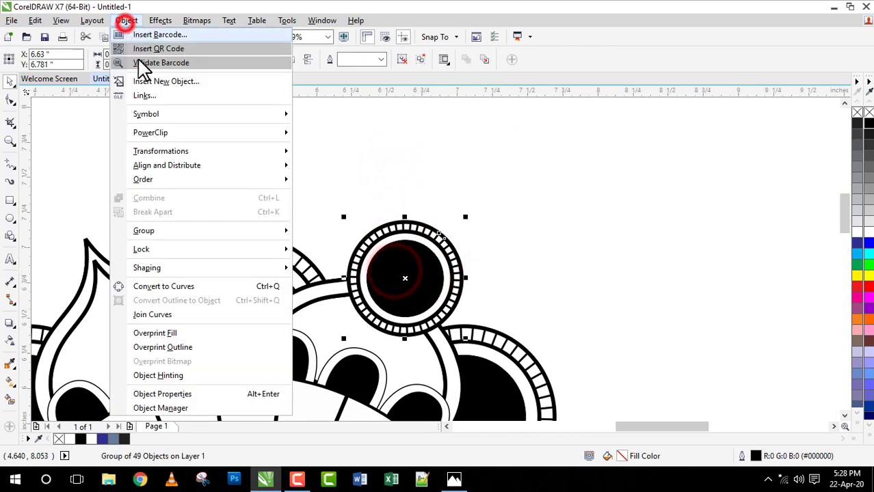
pyautogui.moveTo(220, 133)
pyautogui.click(328, 133)
pyautogui.click(335, 314)
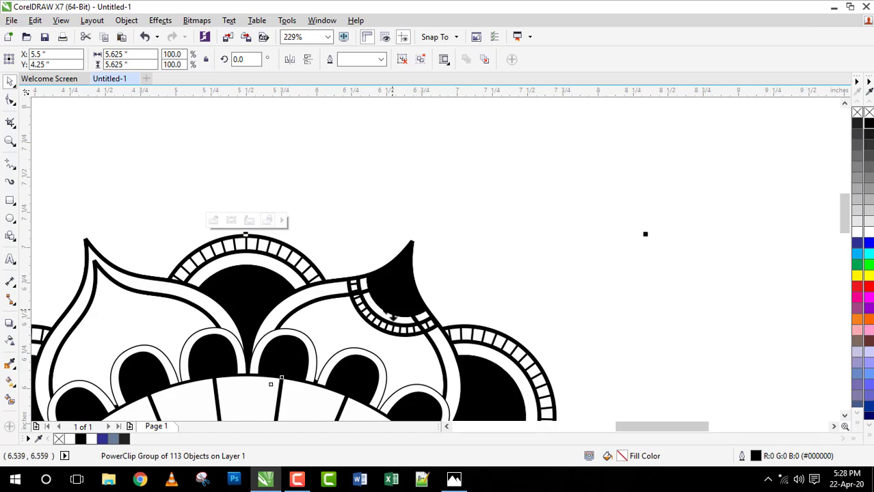
# - Edit the PowerClip contents to adjust the small circle group slightly upward within the petal tip, and finish editing
pyautogui.doubleClick(396, 317)
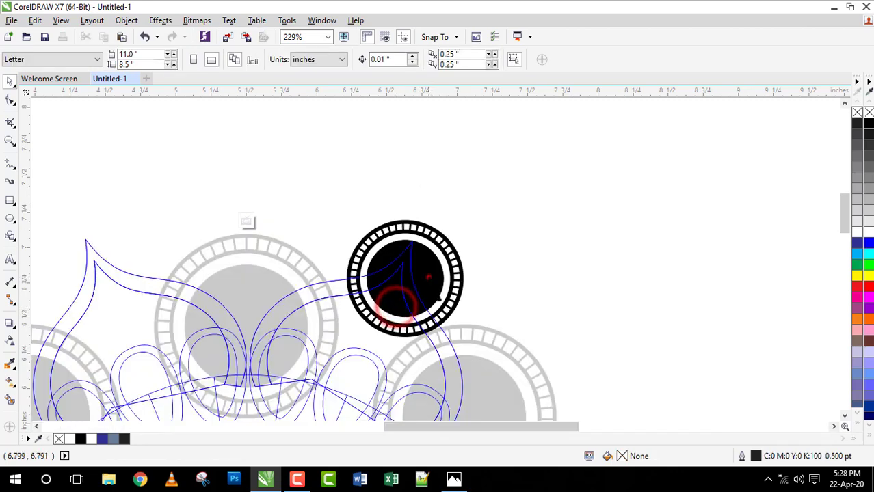
pyautogui.click(424, 287)
pyautogui.moveTo(424, 287); pyautogui.dragTo(436, 272)
pyautogui.click(424, 274)
pyautogui.moveTo(443, 230); pyautogui.dragTo(438, 230)
pyautogui.keyDown('ctrl'); pyautogui.click(538, 268); pyautogui.keyUp('ctrl')
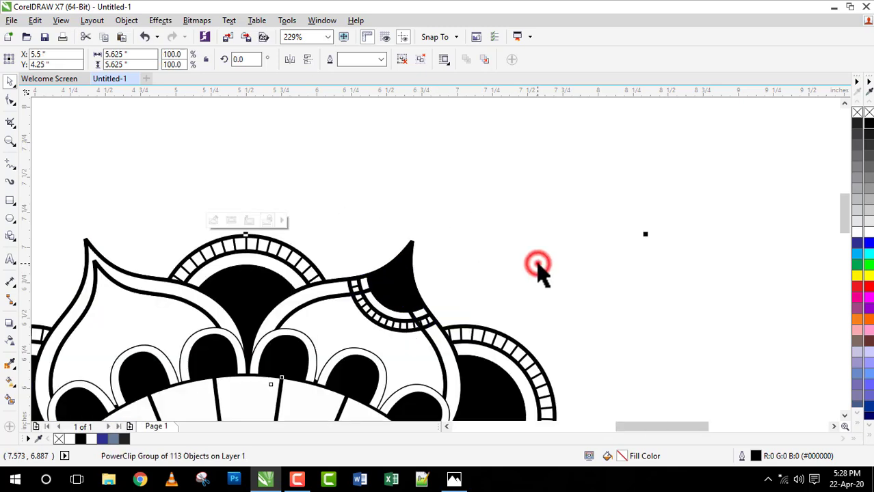
pyautogui.click(538, 267)
# - Delete the seven undecorated outer petals, keeping only the petal with the clipped circle in its tip
pyautogui.press('z')
pyautogui.press('F4')
pyautogui.click(599, 201)
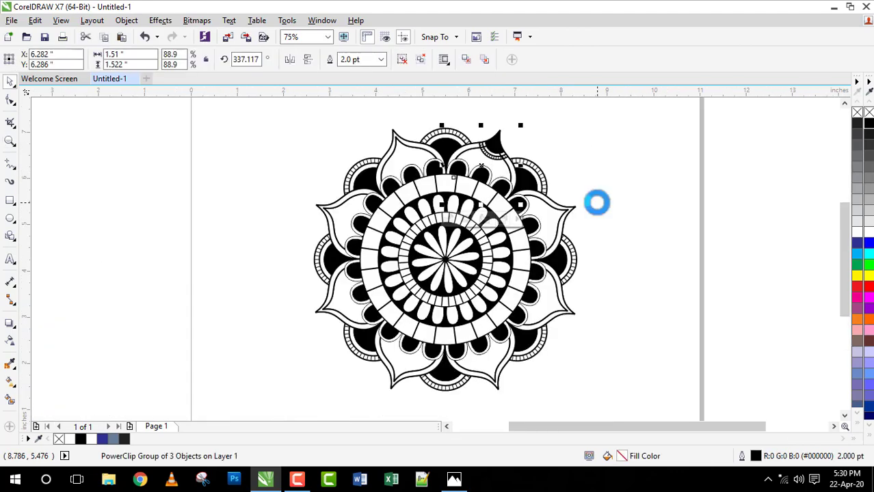
pyautogui.moveTo(597, 201)
pyautogui.mouseDown()
pyautogui.moveTo(572, 214)
pyautogui.moveTo(565, 319)
pyautogui.mouseUp()
pyautogui.click(560, 302)
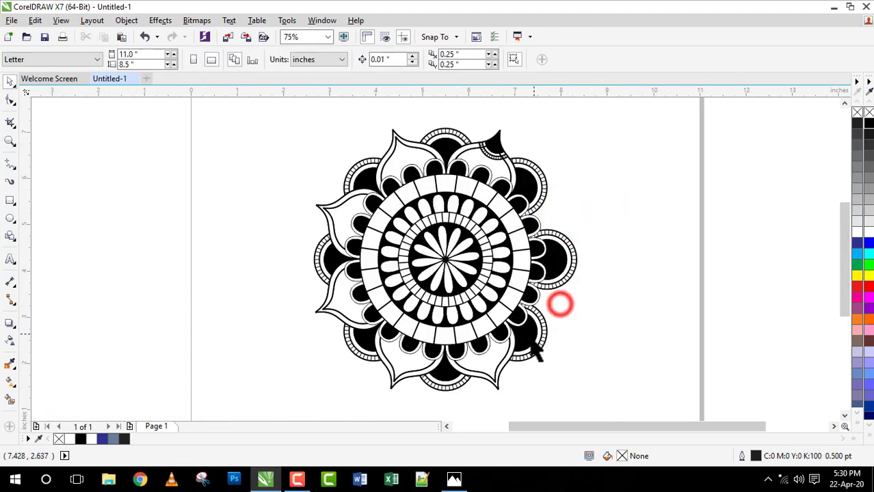
pyautogui.click(494, 364)
pyautogui.click(400, 371)
pyautogui.click(334, 313)
pyautogui.click(326, 215)
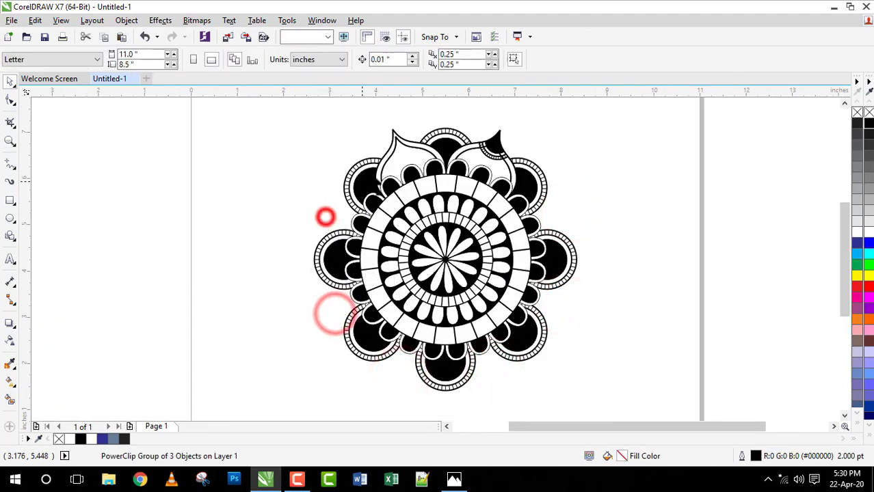
pyautogui.click(394, 143)
# - Rotate a copy of the decorated petal 45° clockwise around the mandala's center and repeat it to complete the eight outer petals
pyautogui.click(500, 164)
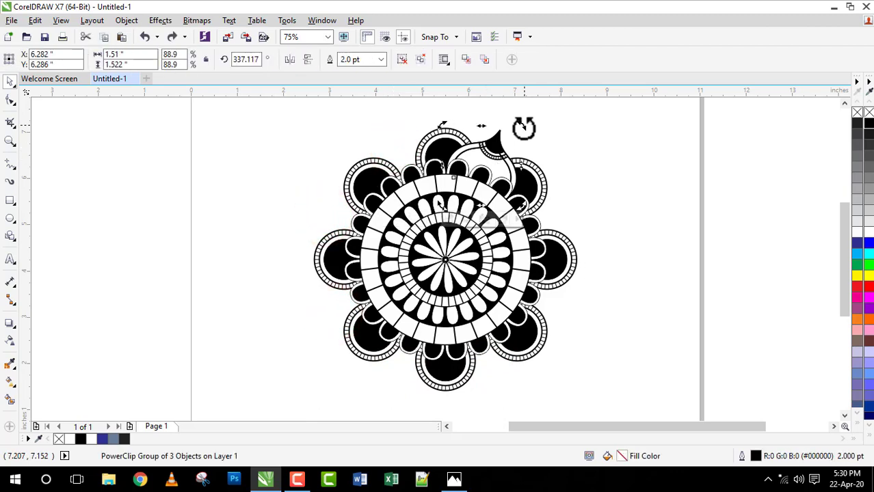
pyautogui.moveTo(524, 126); pyautogui.dragTo(605, 231)
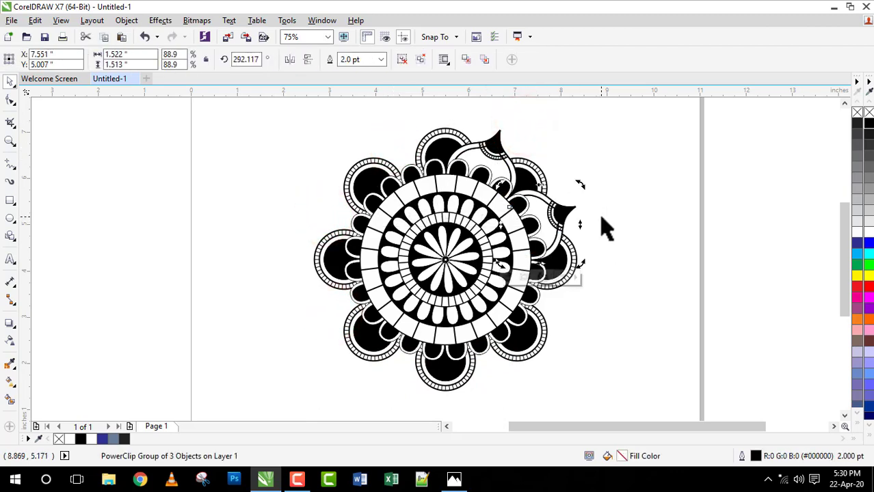
pyautogui.hotkey('ctrl', 'r')
pyautogui.hotkey('ctrl', 'r')
pyautogui.hotkey('ctrl', 'r')
pyautogui.hotkey('ctrl', 'r')
pyautogui.hotkey('ctrl', 'r')
pyautogui.hotkey('ctrl', 'r')
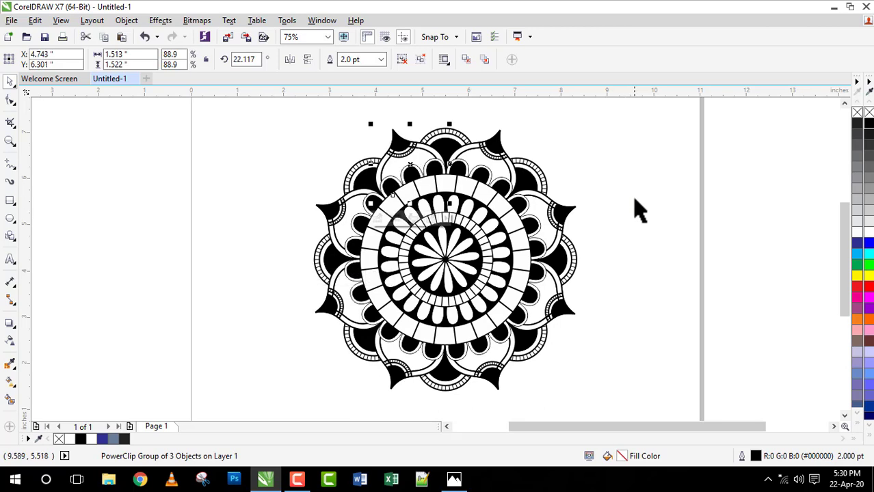
pyautogui.click(635, 201)
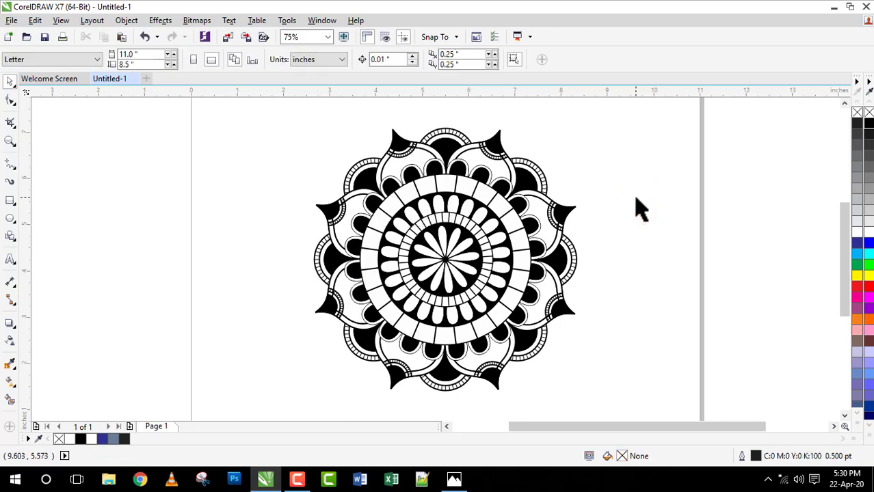